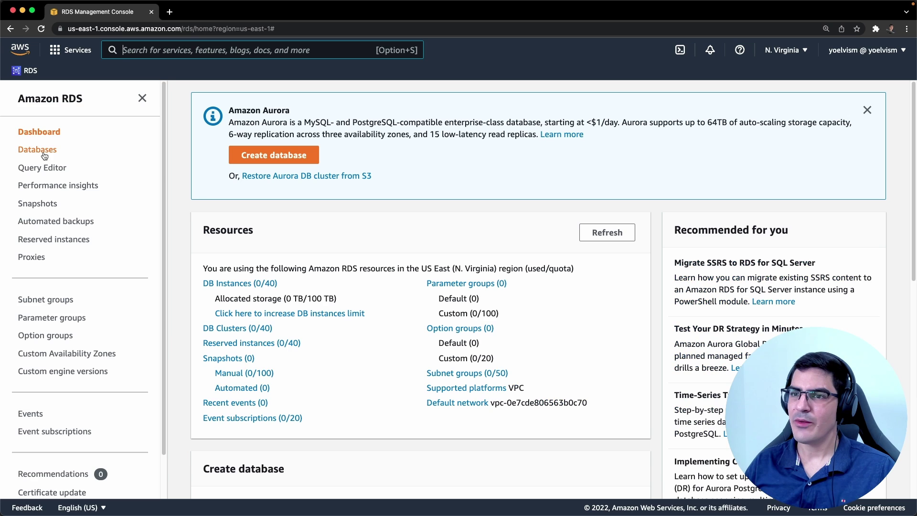
# Start creating a new database from the RDS databases list and check which regions are available.
pyautogui.click(42, 151)
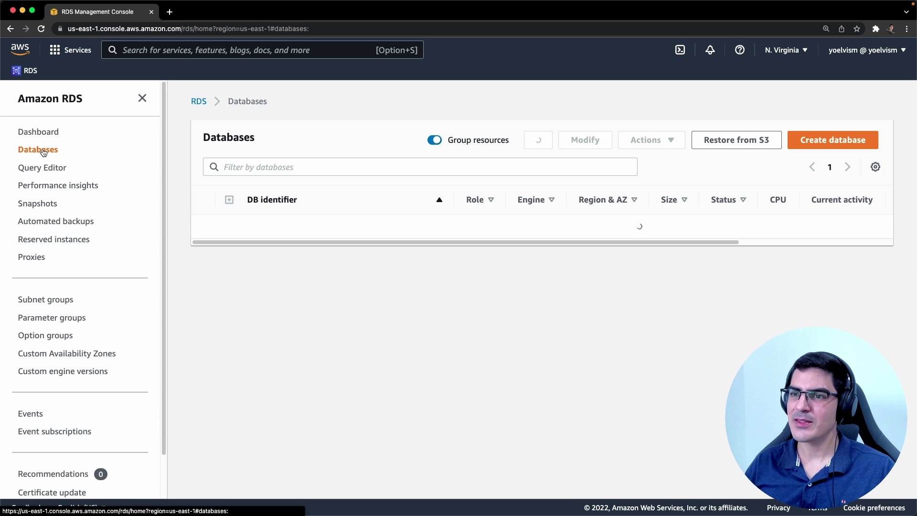
pyautogui.click(815, 142)
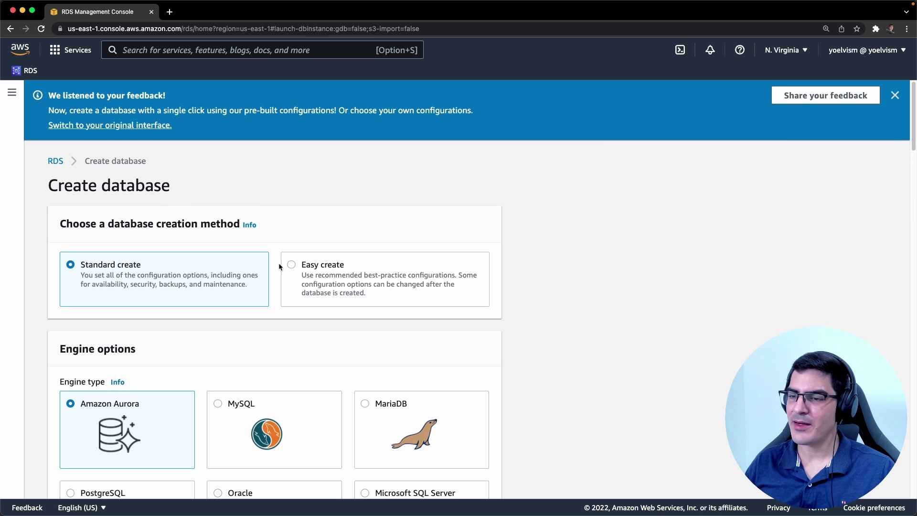
pyautogui.click(787, 55)
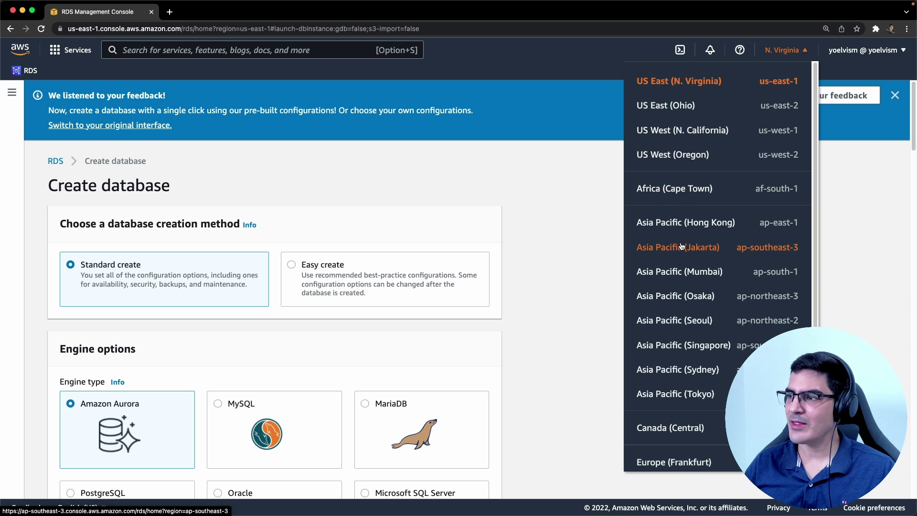
pyautogui.click(528, 169)
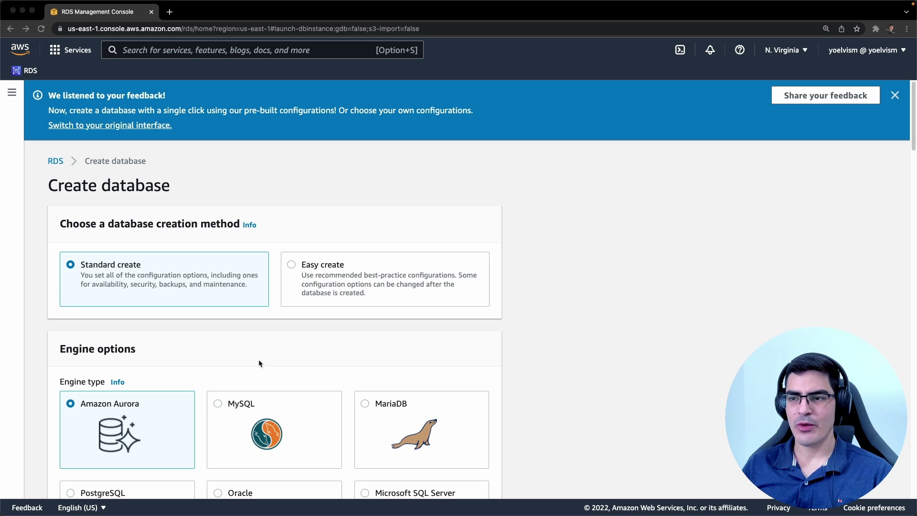
# Review the database engine options and read the engine information on Amazon Aurora's throughput compared with MySQL and PostgreSQL.
pyautogui.scroll(-3, 485, 334)
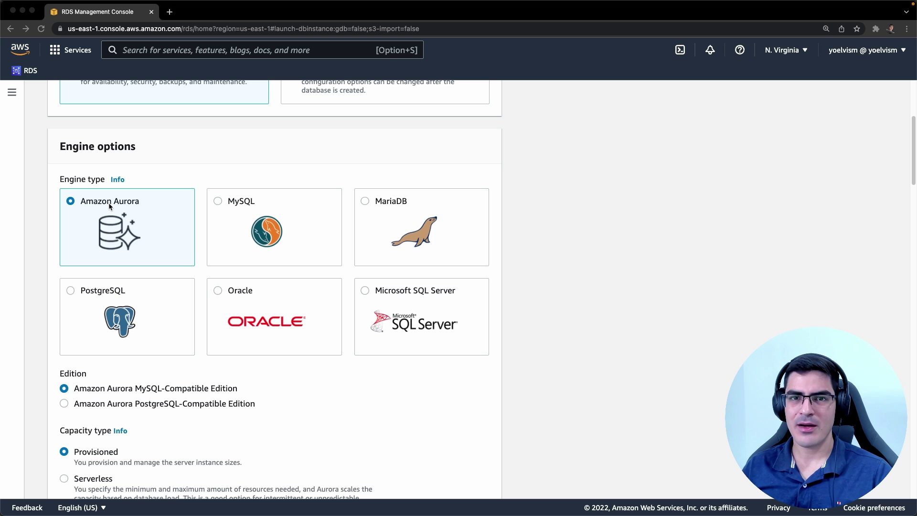
pyautogui.scroll(-2, 108, 203)
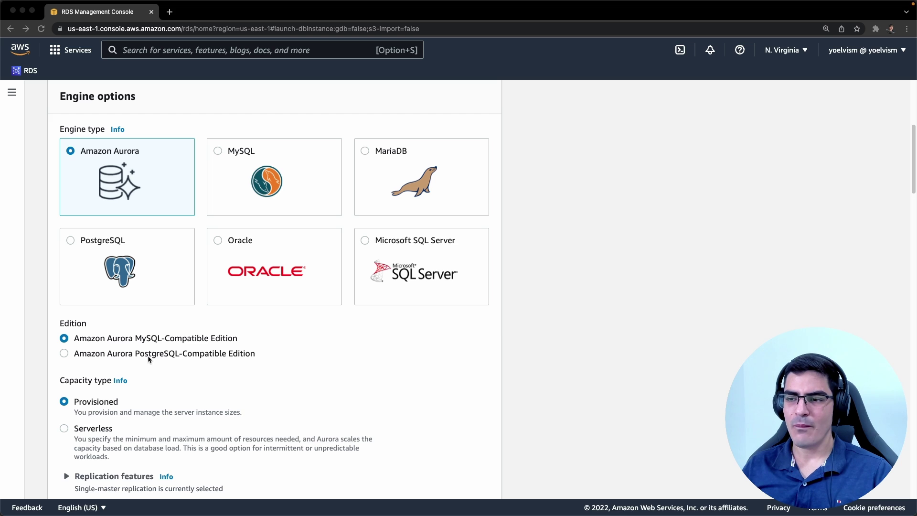
pyautogui.scroll(1, 164, 356)
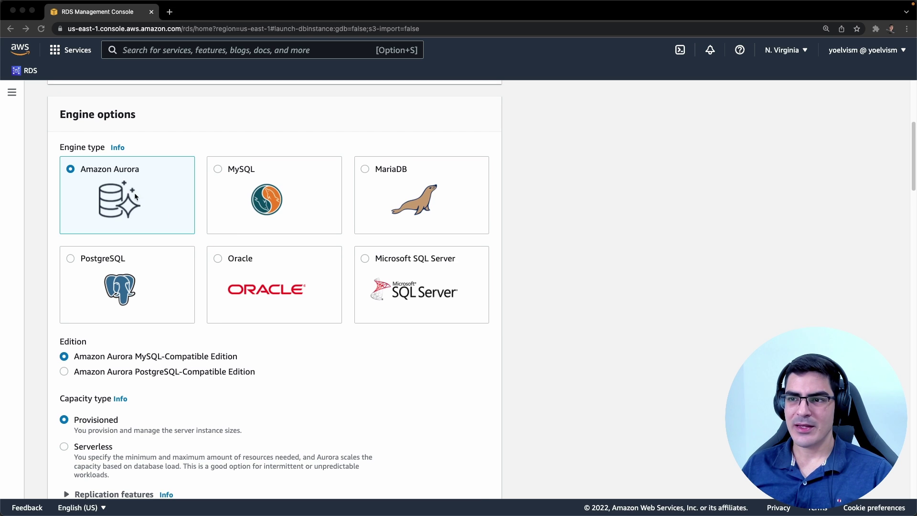
pyautogui.click(117, 148)
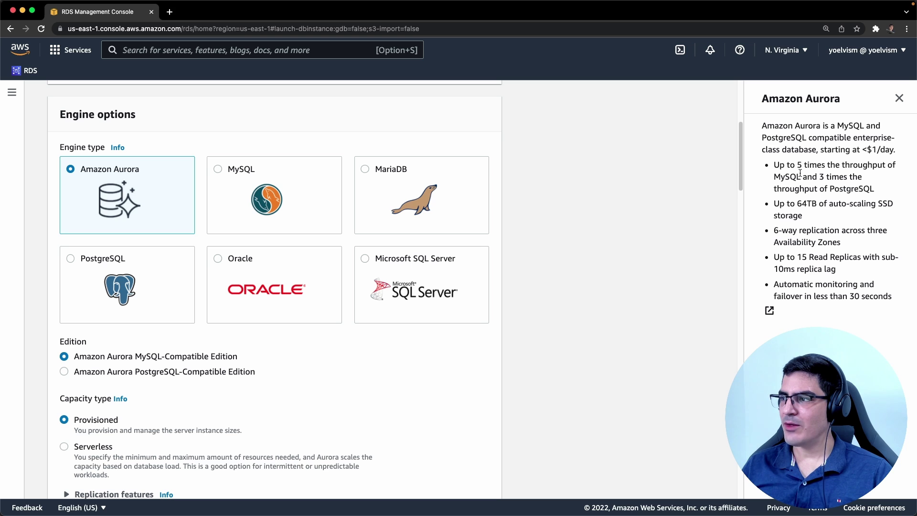
pyautogui.moveTo(797, 164); pyautogui.dragTo(850, 166)
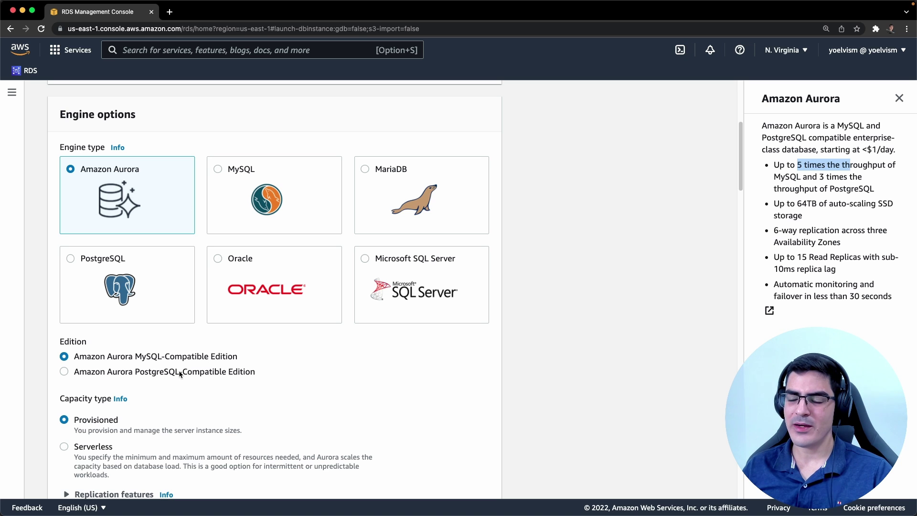
pyautogui.moveTo(807, 177); pyautogui.dragTo(829, 186)
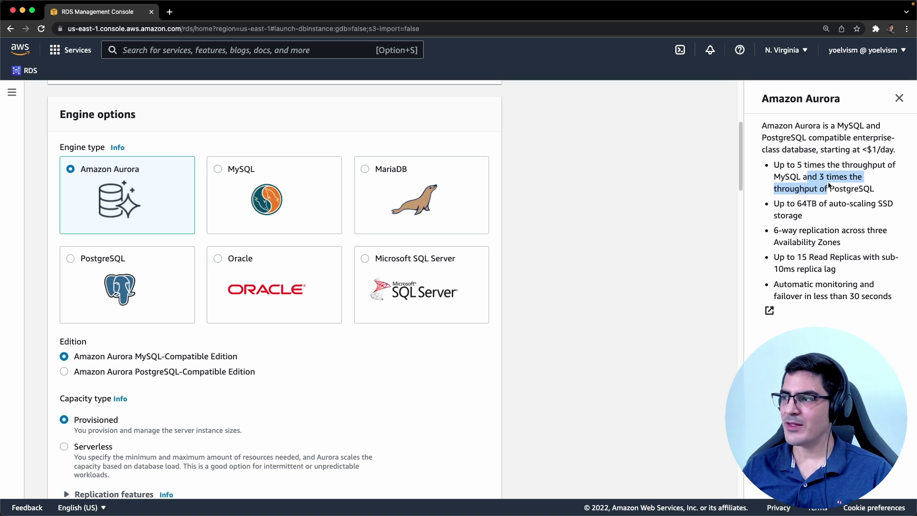
pyautogui.click(827, 185)
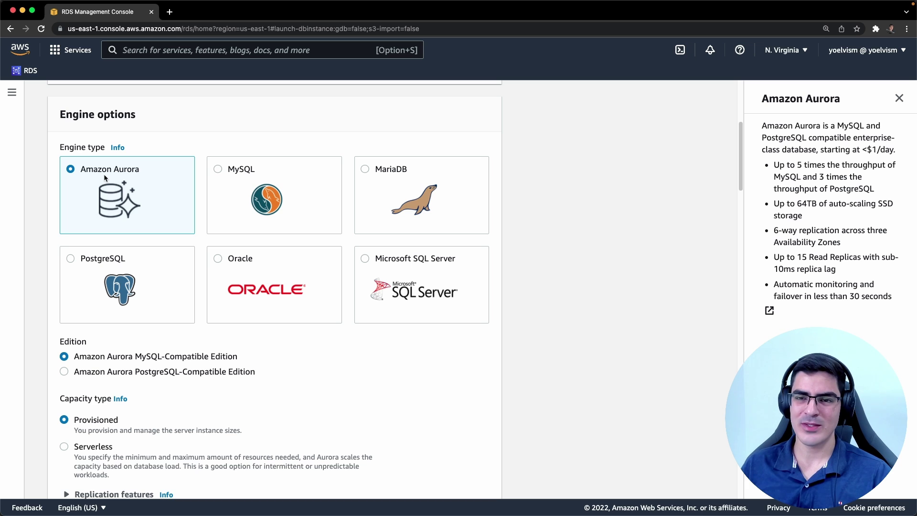
# Try MySQL as the engine type under Standard create and view its edition and version options.
pyautogui.click(218, 169)
pyautogui.scroll(-5, 228, 184)
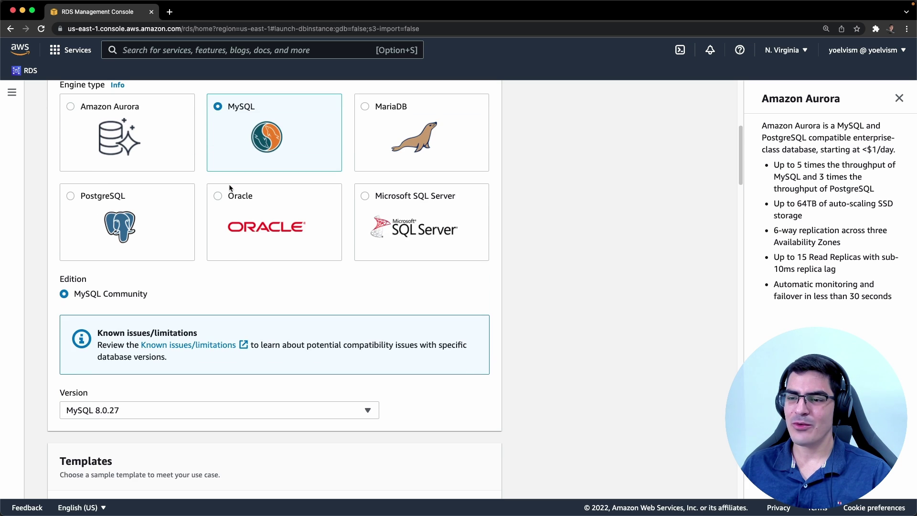
pyautogui.scroll(-2, 256, 218)
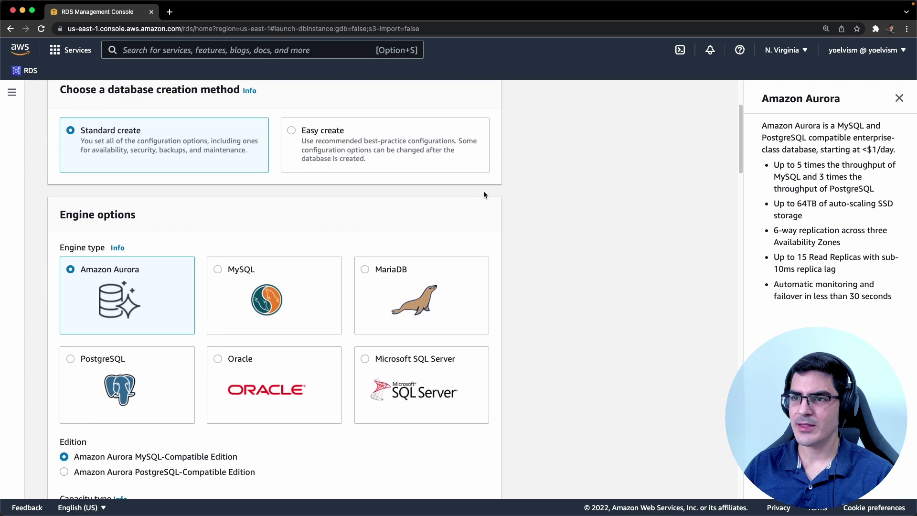
# Set the database creation method to Easy create and select MySQL as the engine type.
pyautogui.scroll(1, 484, 191)
pyautogui.click(290, 143)
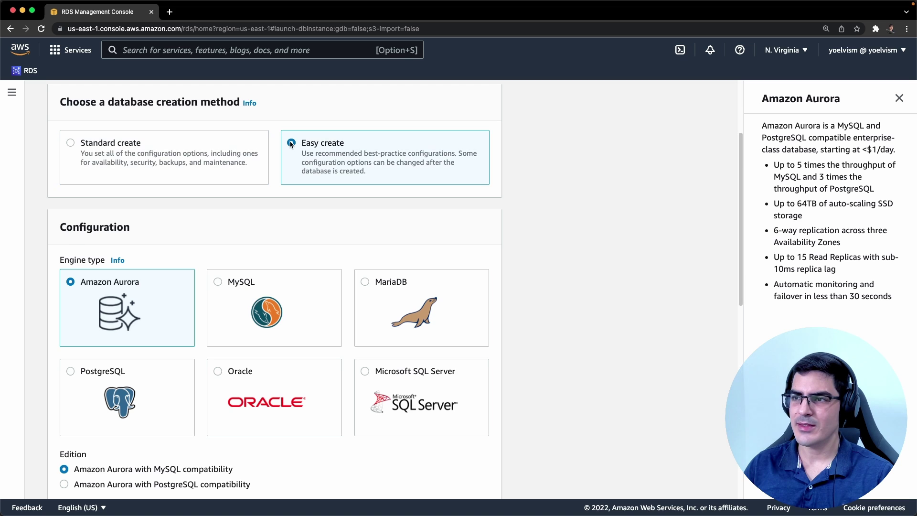
pyautogui.click(220, 283)
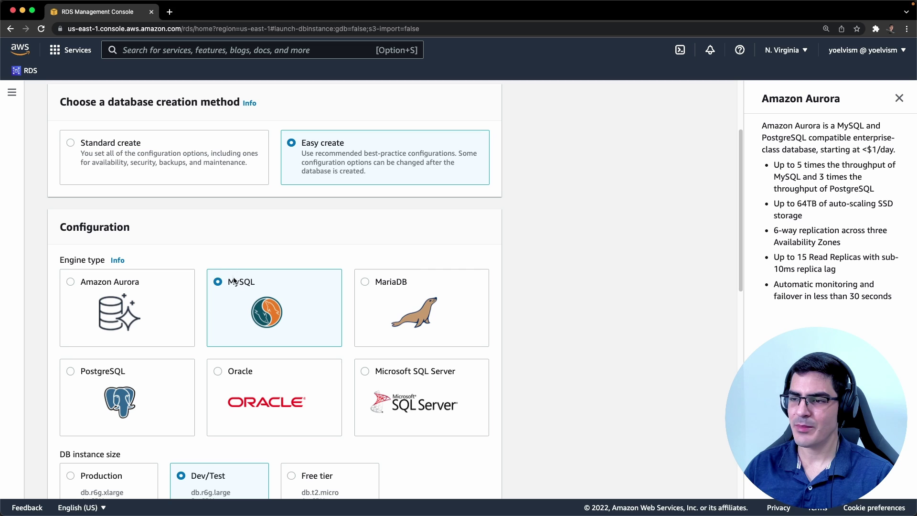
# Examine the Easy create settings for MySQL, including instance size, instance identifier, master username and password.
pyautogui.scroll(-7, 293, 275)
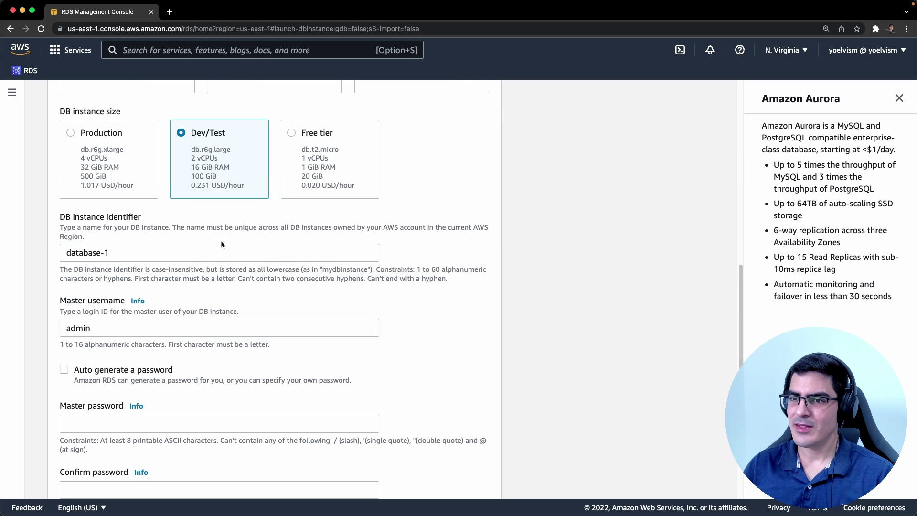
pyautogui.scroll(-1, 221, 244)
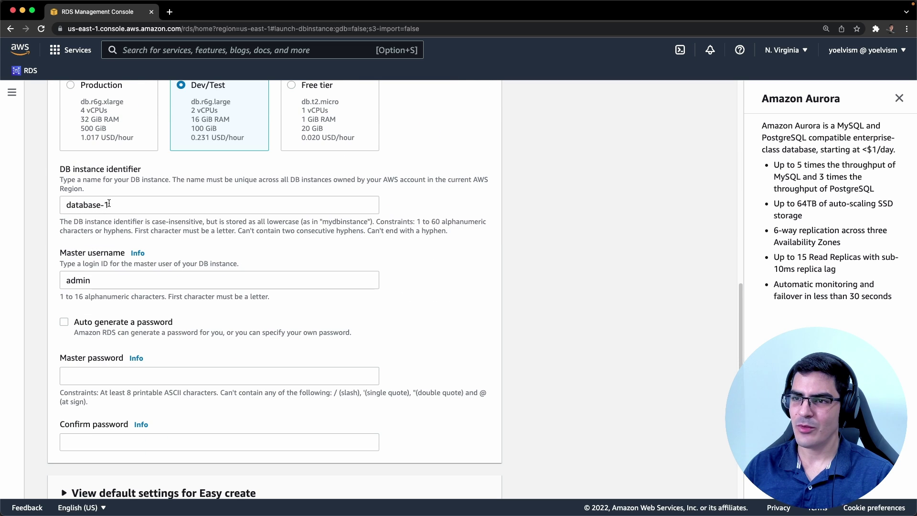
pyautogui.scroll(-2, 119, 286)
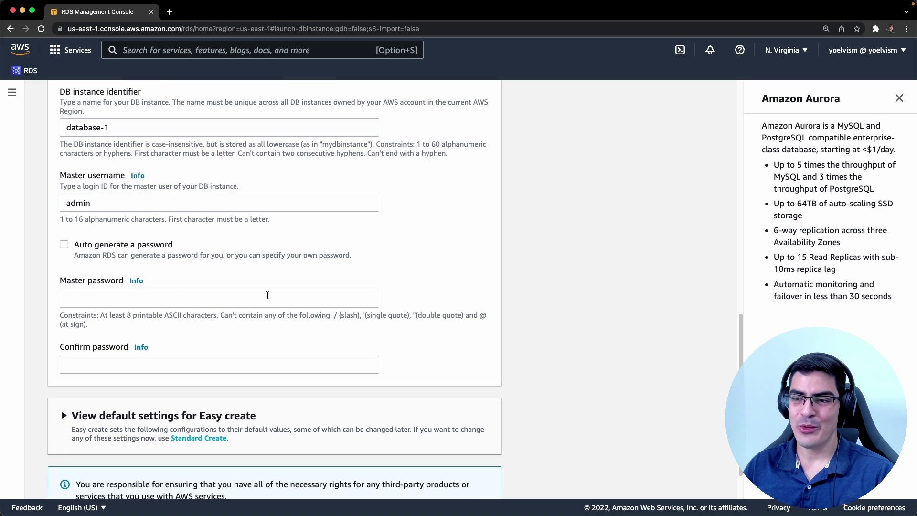
pyautogui.scroll(7, 266, 293)
pyautogui.scroll(1, 417, 290)
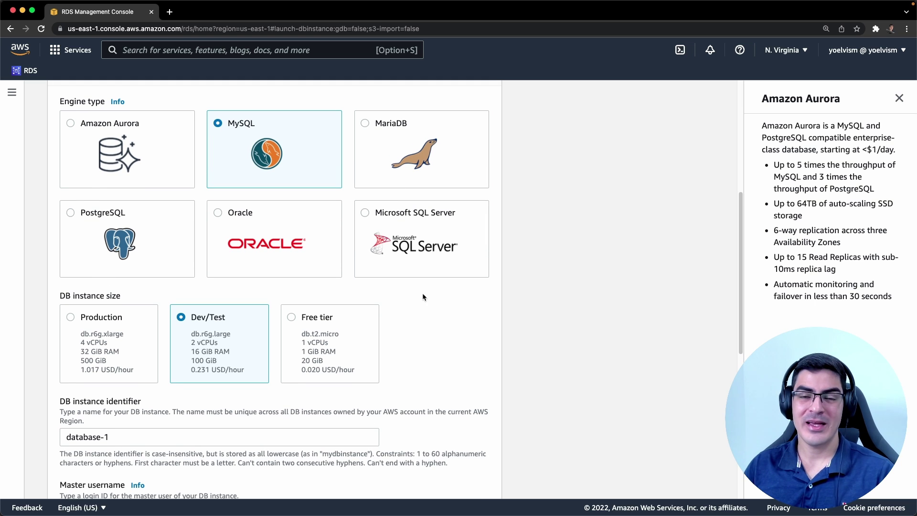
pyautogui.scroll(1, 503, 283)
pyautogui.scroll(4, 503, 282)
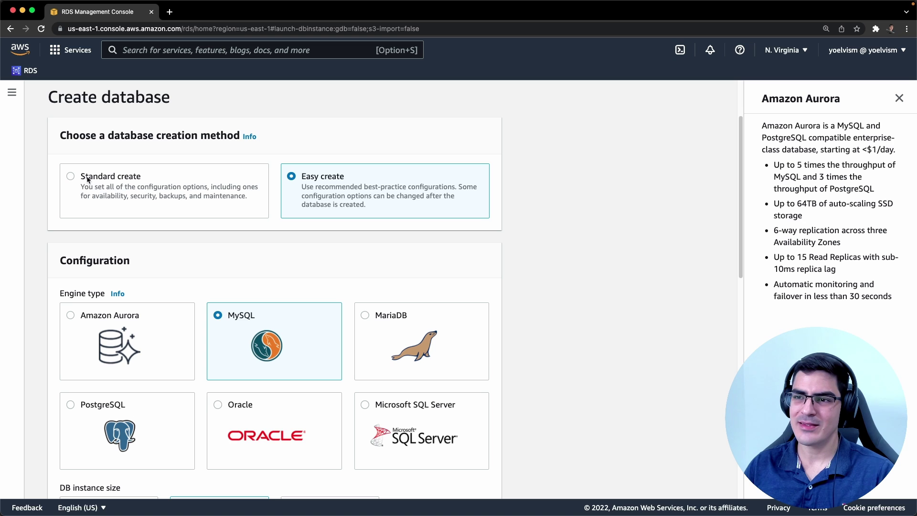
# Switch the creation method back to Standard create and check the MySQL versions offered, keeping MySQL 8.0.27.
pyautogui.click(89, 181)
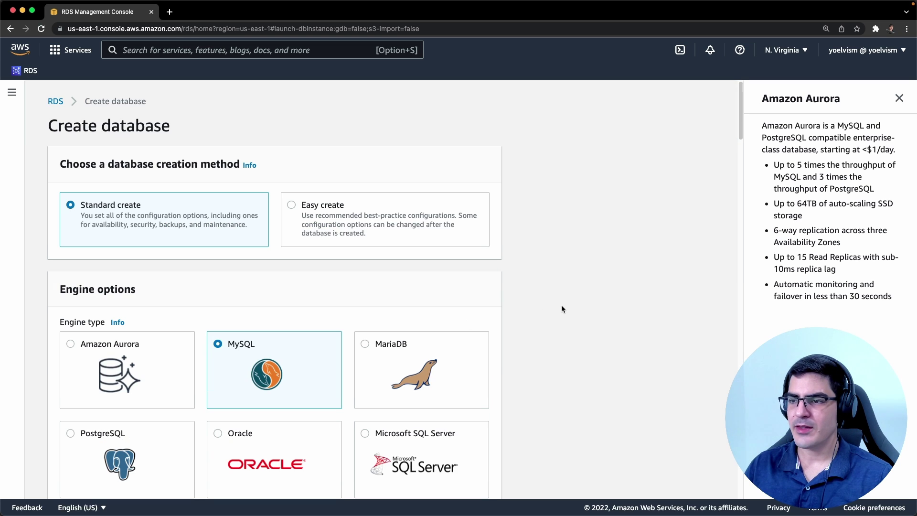
pyautogui.scroll(-2, 248, 342)
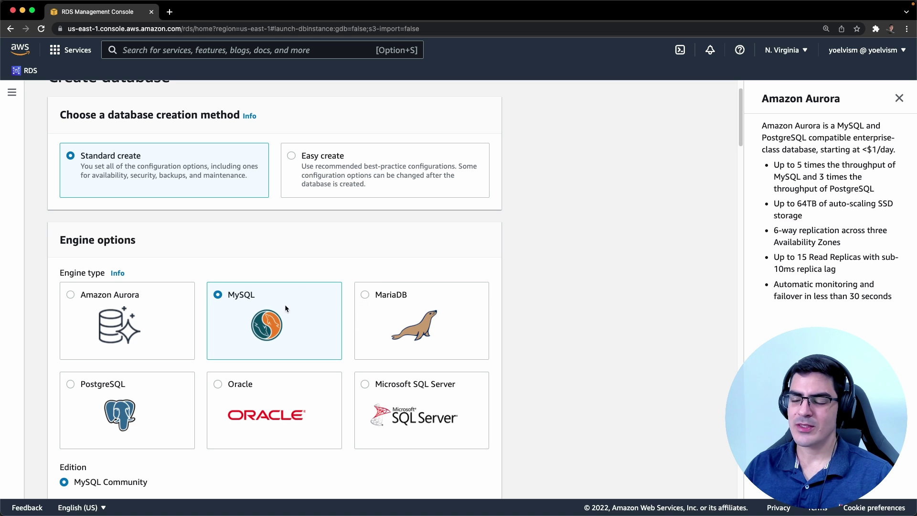
pyautogui.scroll(-10, 324, 319)
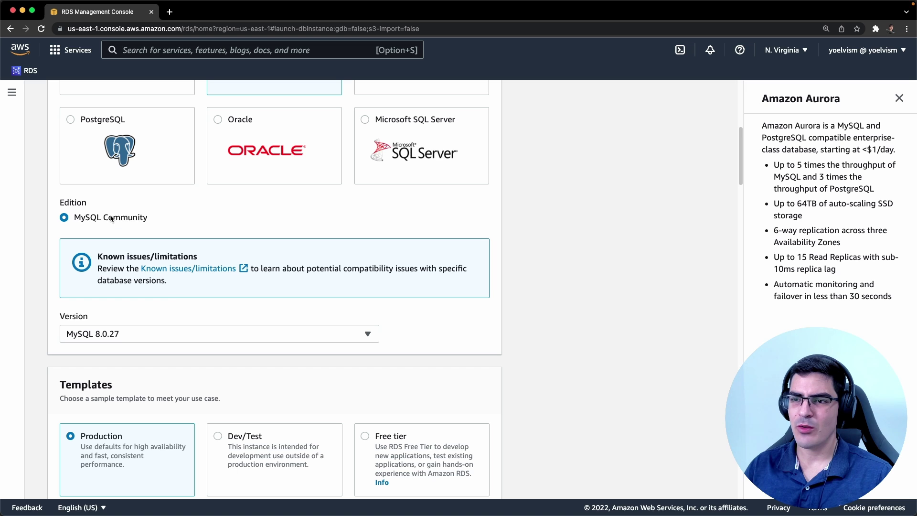
pyautogui.click(114, 336)
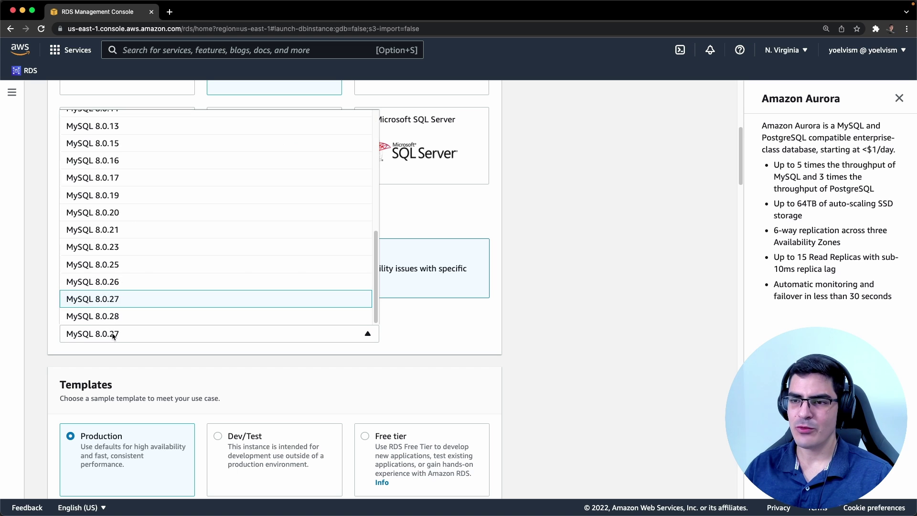
pyautogui.click(114, 336)
# Choose the Free tier template for the MySQL database.
pyautogui.scroll(-3, 442, 322)
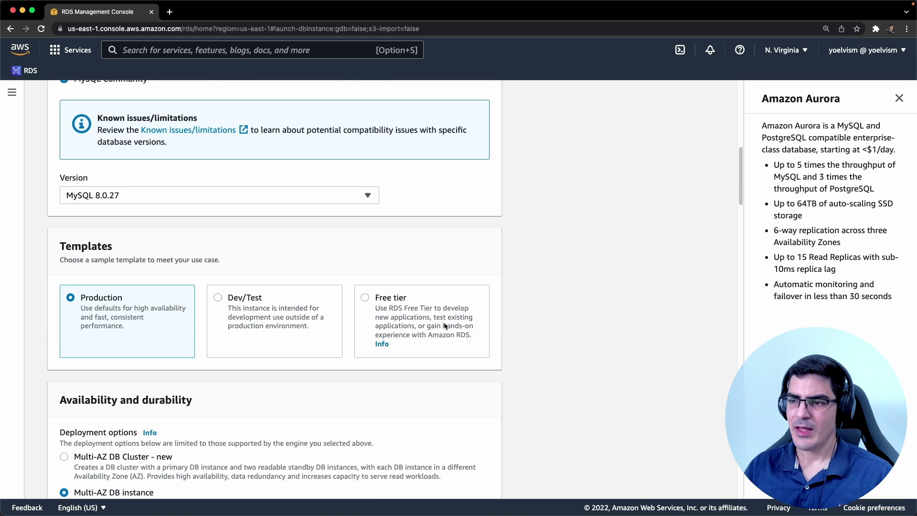
pyautogui.scroll(-1, 445, 326)
pyautogui.scroll(-2, 155, 264)
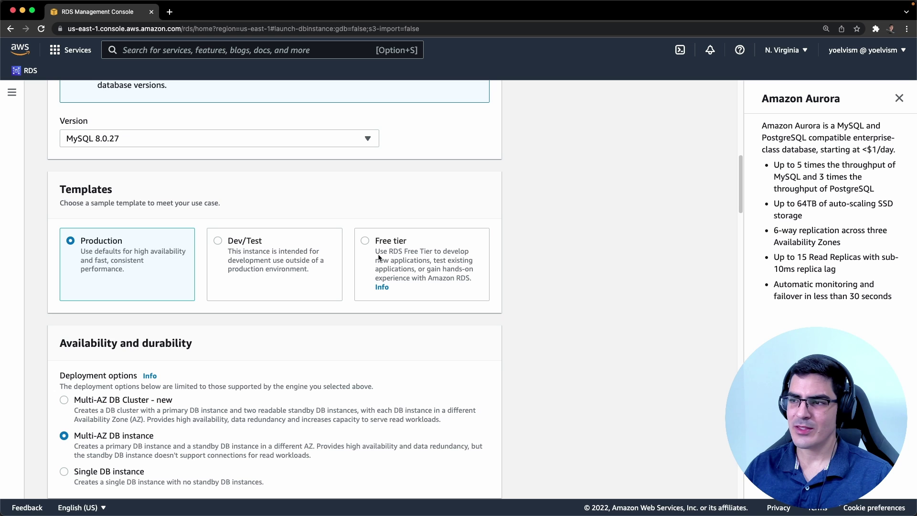
pyautogui.click(368, 240)
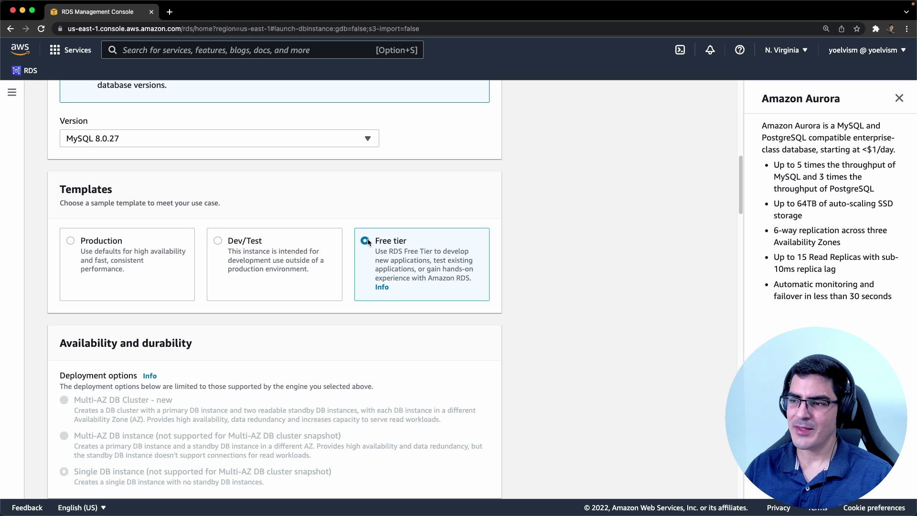
# Read the Free tier information on included instance hours, instance class, storage and backup limits, and view the deployment options.
pyautogui.scroll(-2, 367, 241)
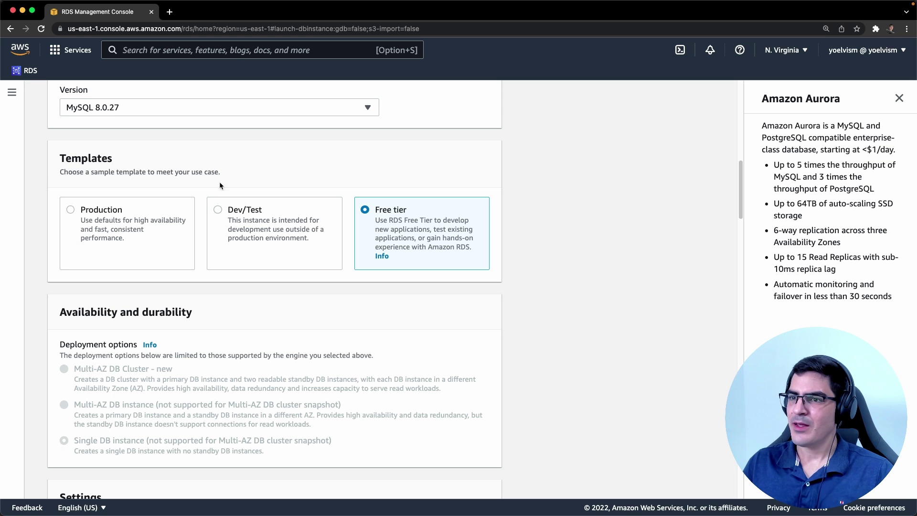
pyautogui.click(381, 256)
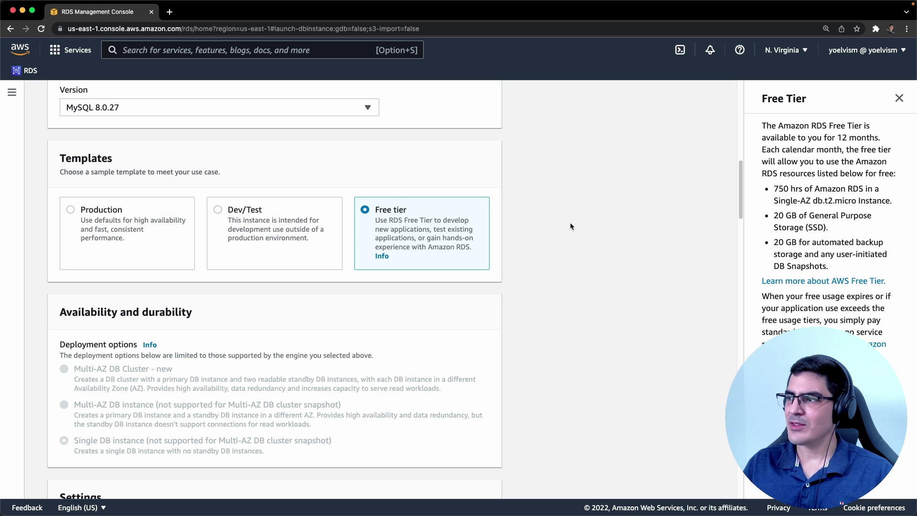
pyautogui.moveTo(774, 189); pyautogui.dragTo(865, 186)
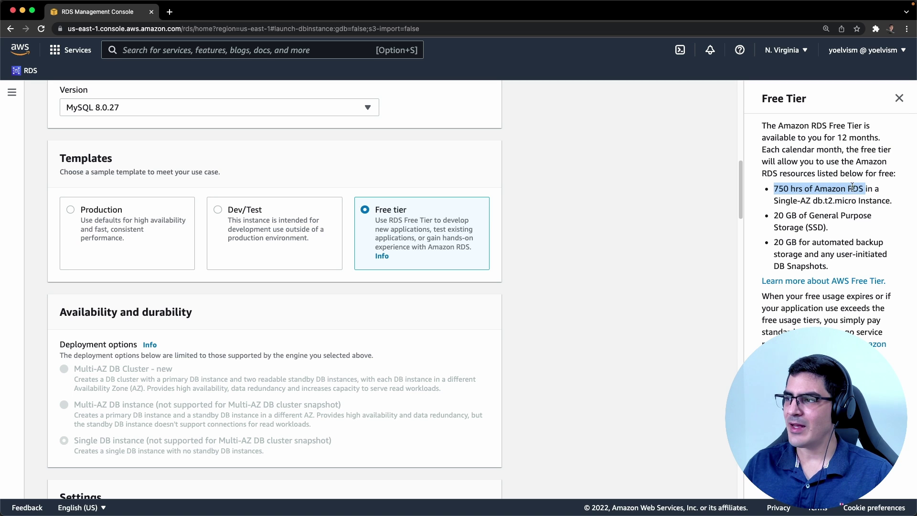
pyautogui.moveTo(813, 201); pyautogui.dragTo(856, 200)
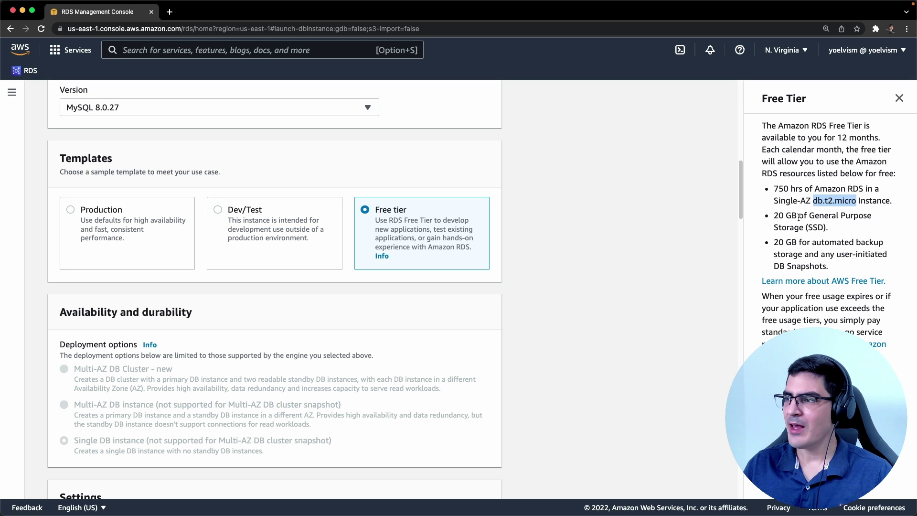
pyautogui.moveTo(775, 215); pyautogui.dragTo(804, 223)
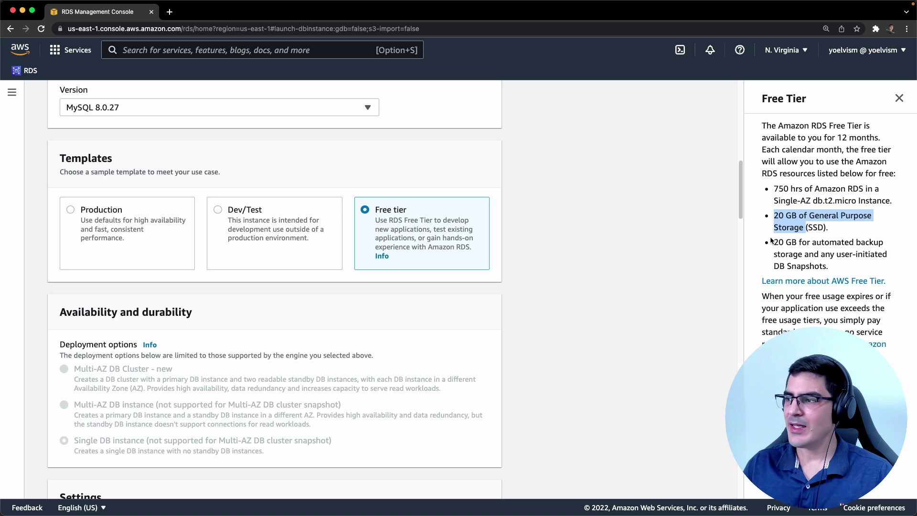
pyautogui.moveTo(774, 242); pyautogui.dragTo(827, 241)
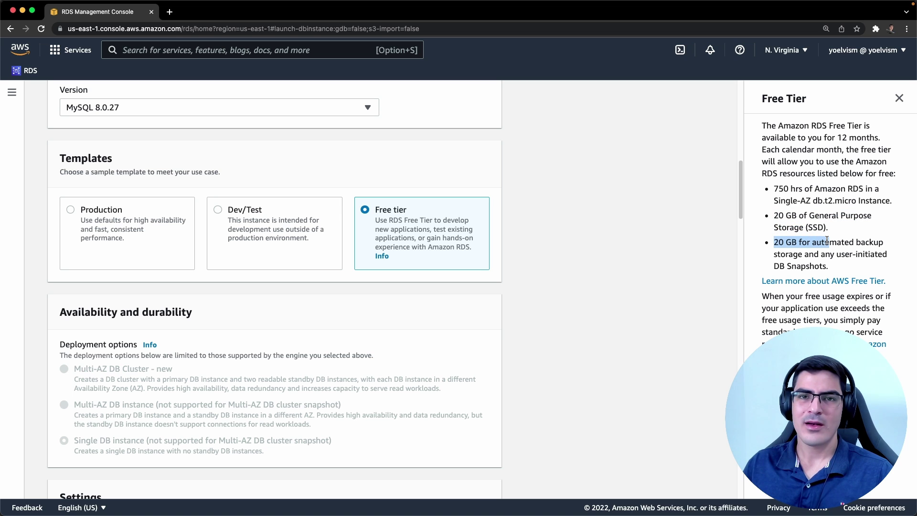
pyautogui.click(827, 224)
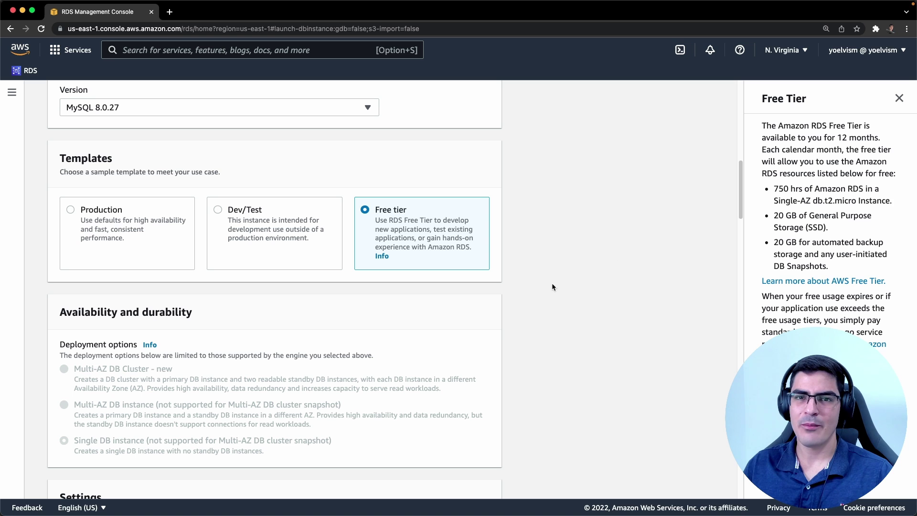
pyautogui.scroll(-2, 416, 219)
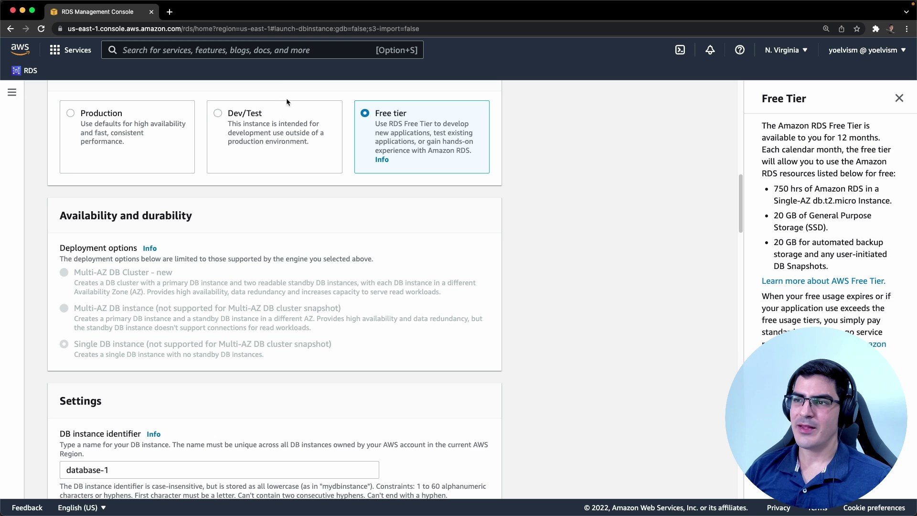
# Try the Dev/Test template with the Multi-AZ DB instance deployment option.
pyautogui.click(218, 113)
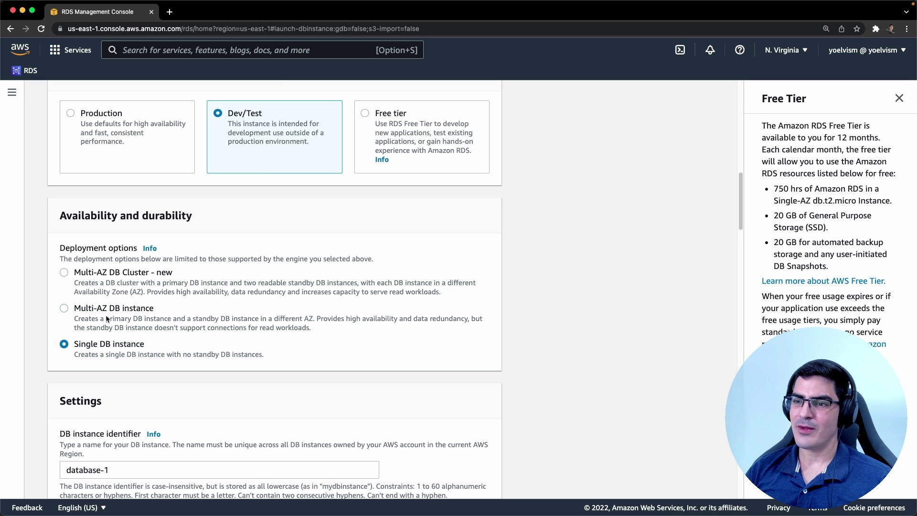
pyautogui.click(65, 309)
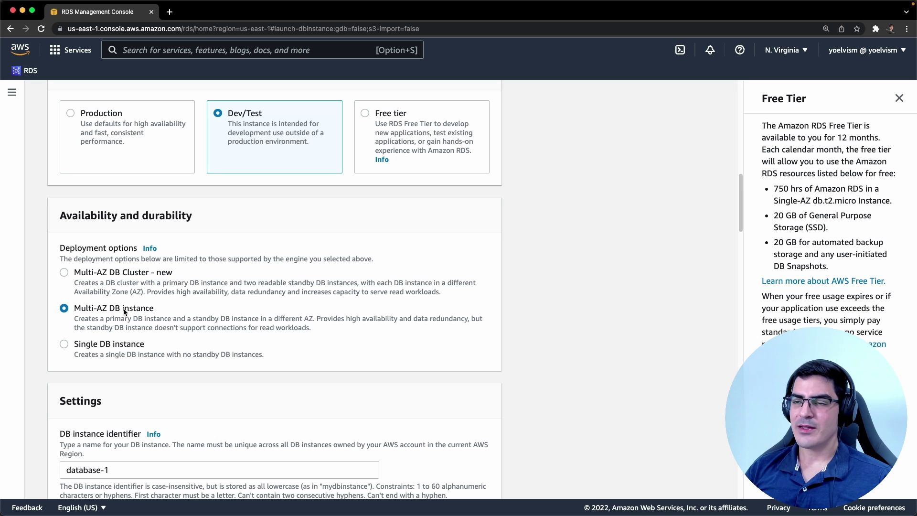
pyautogui.press('super+Tab')
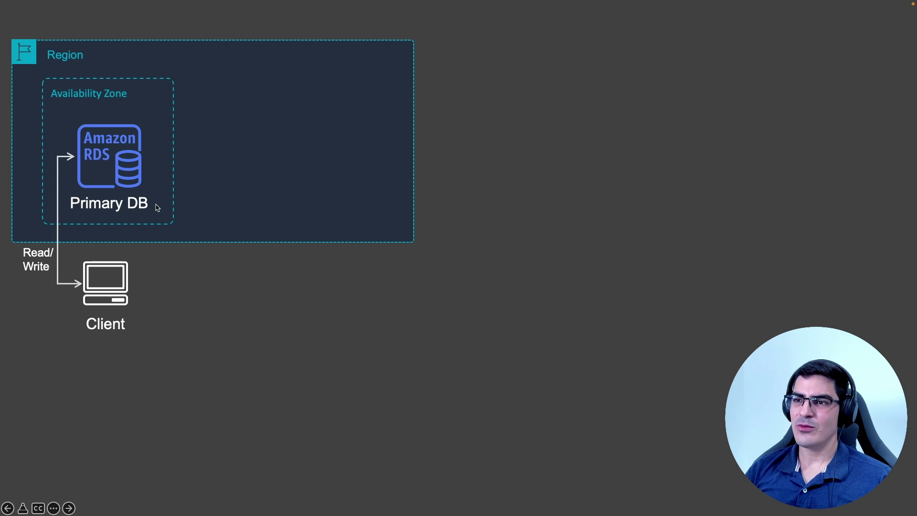
pyautogui.press('Right')
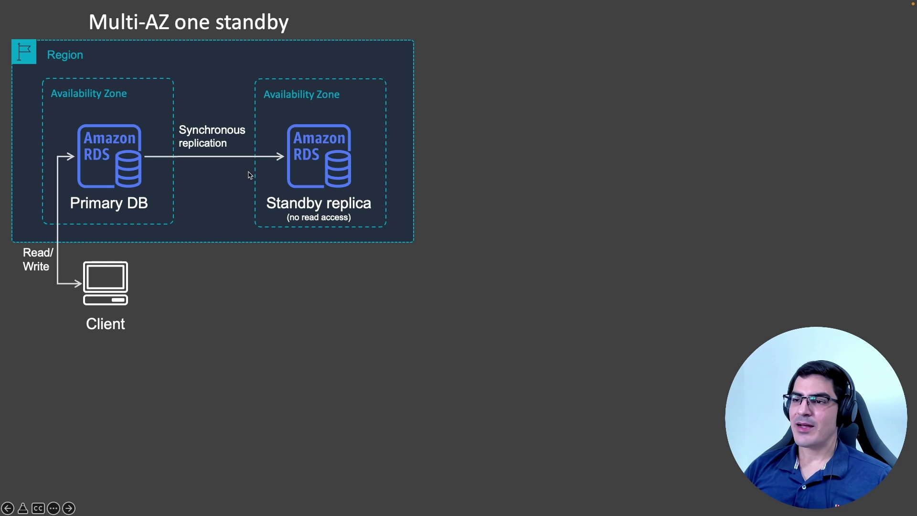
pyautogui.press('Right')
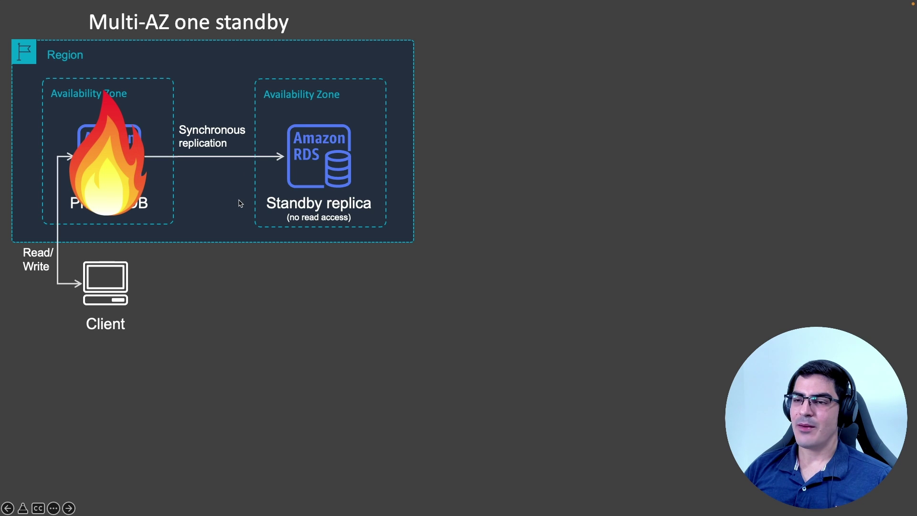
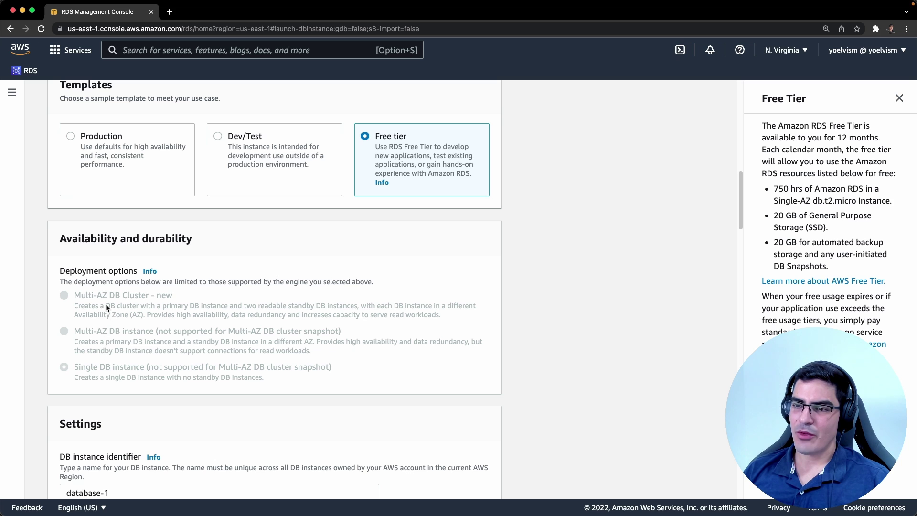
# Set the DB instance identifier to db-instance-demo.
pyautogui.scroll(-5, 157, 329)
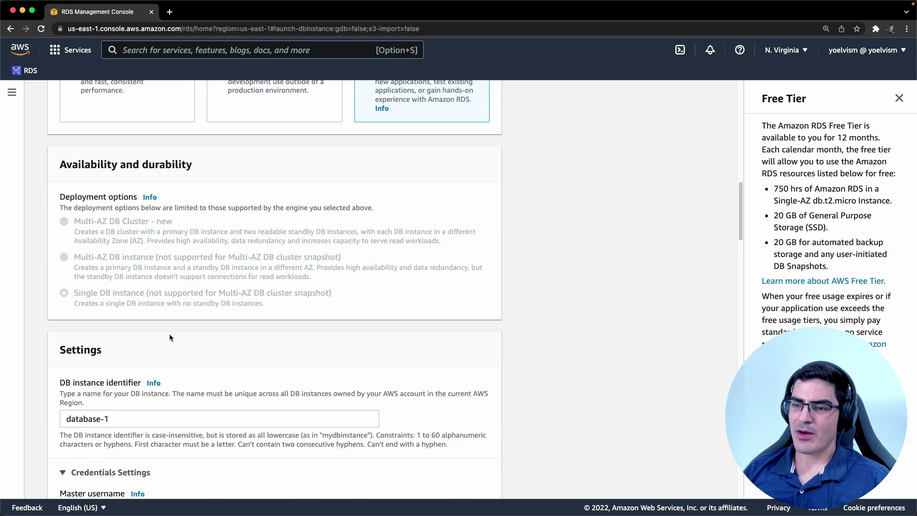
pyautogui.scroll(-1, 160, 329)
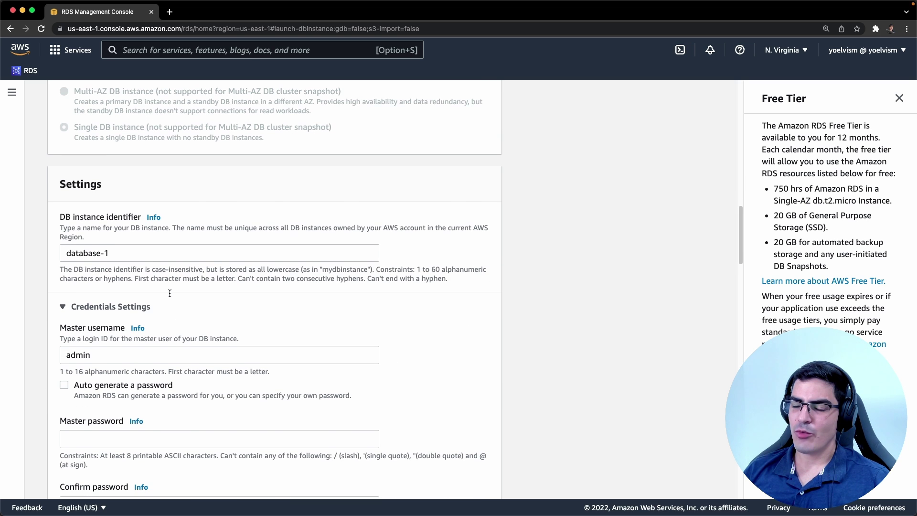
pyautogui.moveTo(122, 252); pyautogui.dragTo(60, 252)
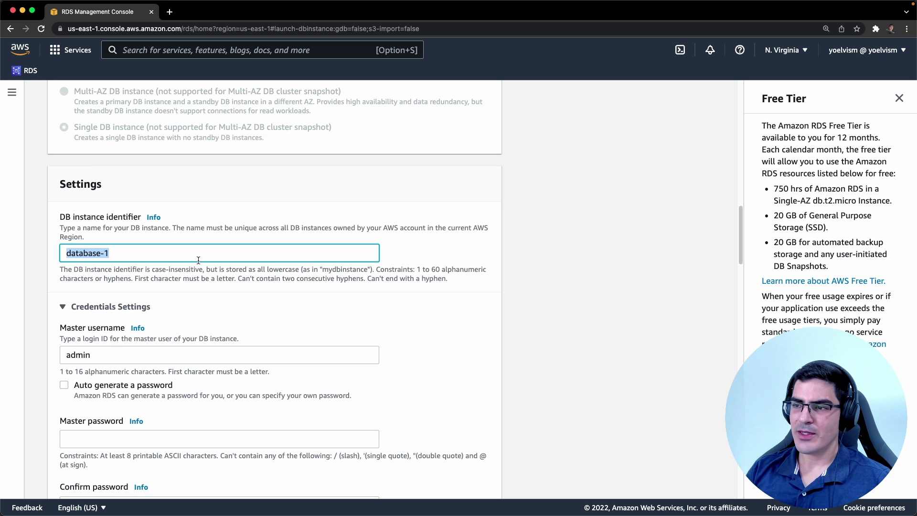
pyautogui.write('db-instance-demo')
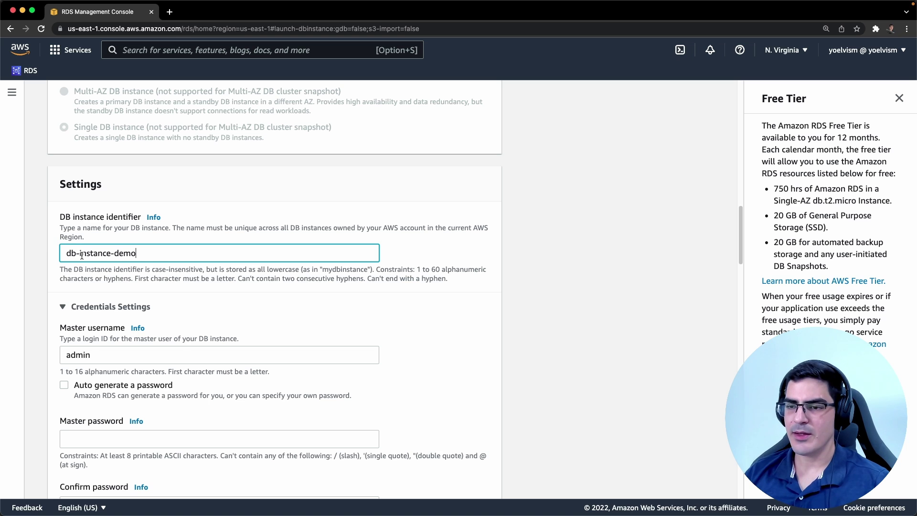
# Enter the master password for the database's master user and repeat it as confirmation.
pyautogui.scroll(-5, 110, 239)
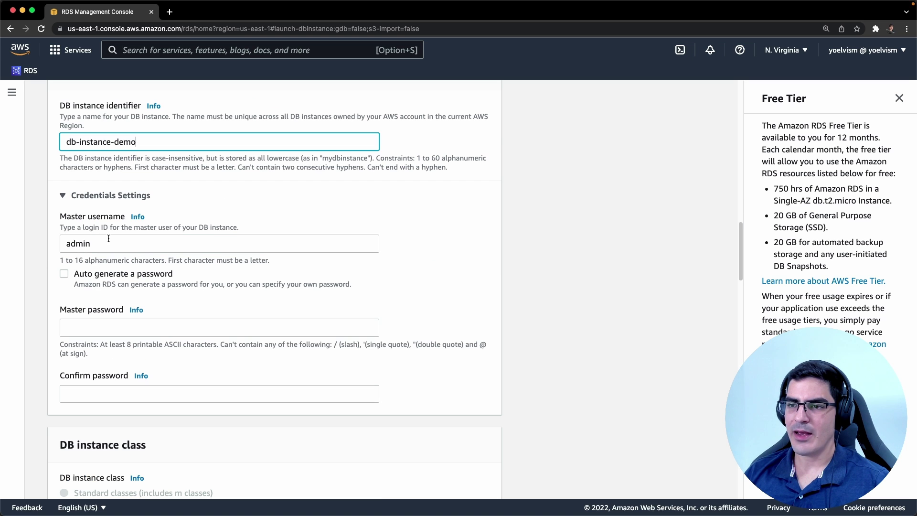
pyautogui.click(100, 331)
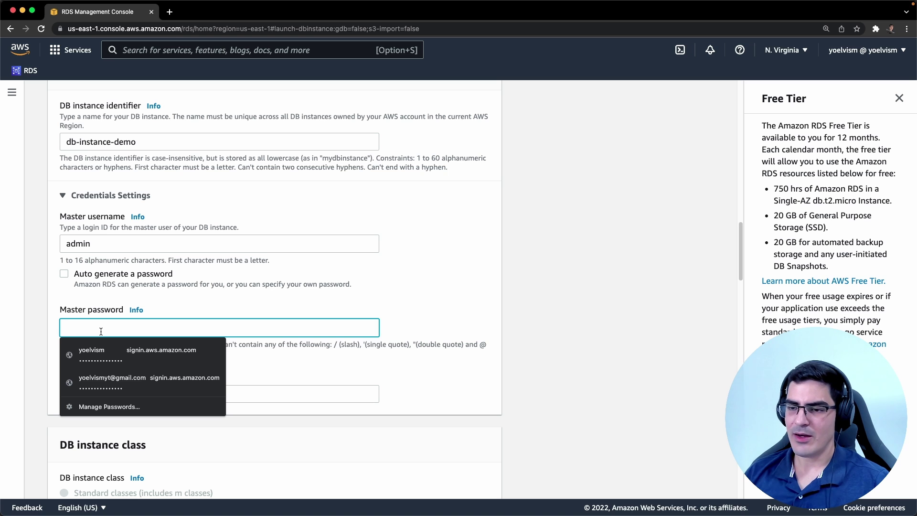
pyautogui.click(94, 332)
pyautogui.click(76, 327)
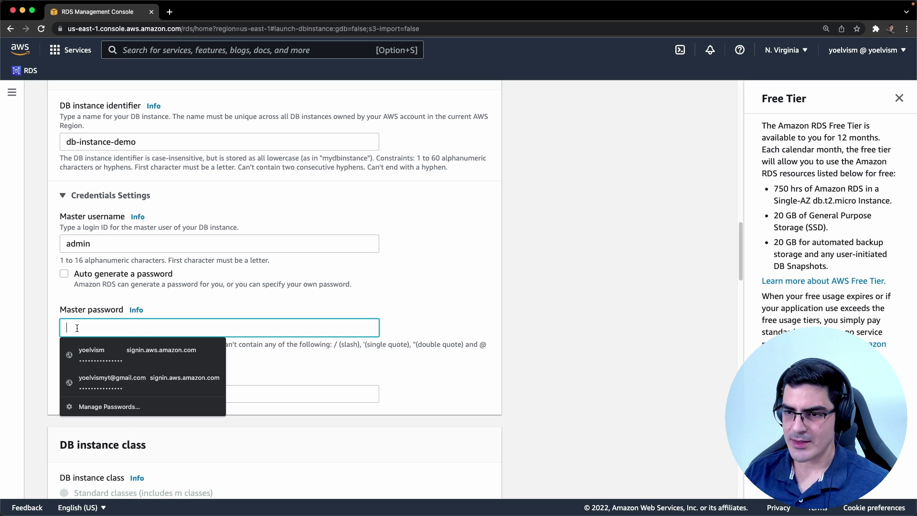
pyautogui.write('•••••••••')
pyautogui.click(81, 392)
pyautogui.write('•••••••••')
# Examine the standard, memory optimized and burstable DB instance classes and the burstable sizes offered, keeping db.t2.micro.
pyautogui.scroll(-4, 273, 304)
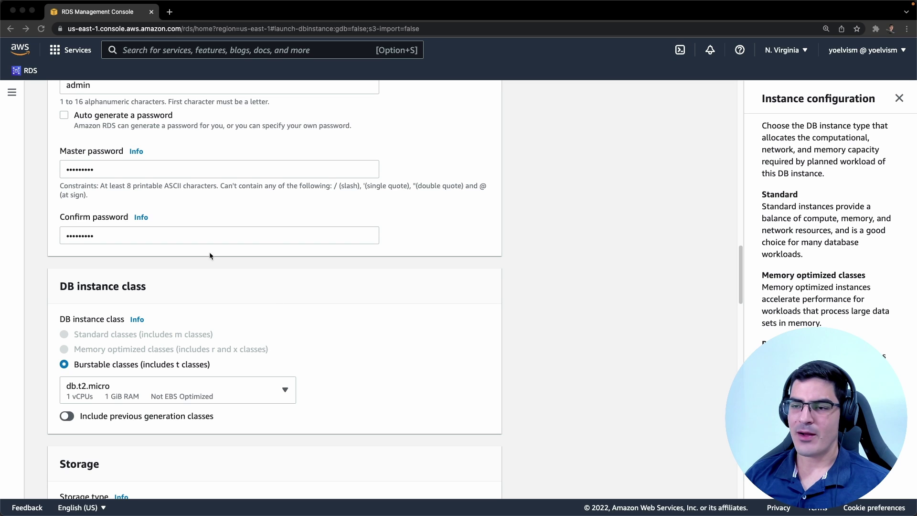
pyautogui.scroll(-1, 113, 288)
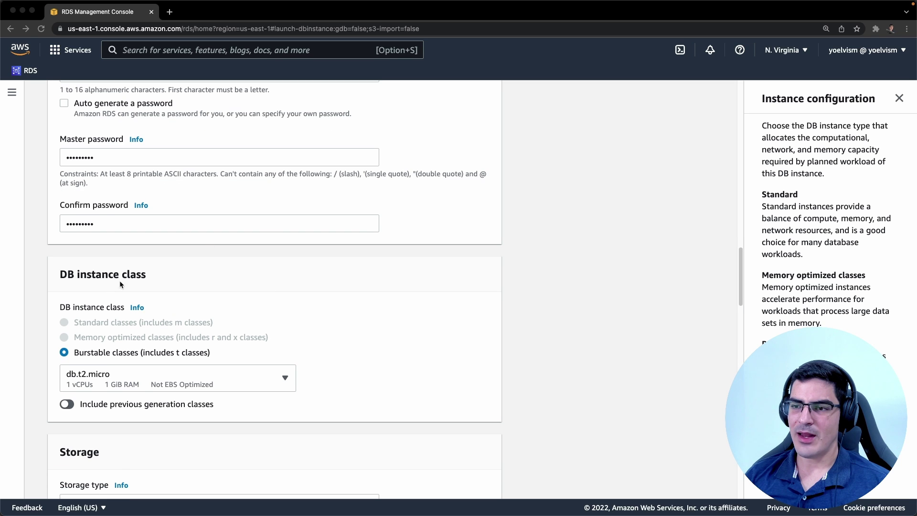
pyautogui.scroll(-3, 122, 283)
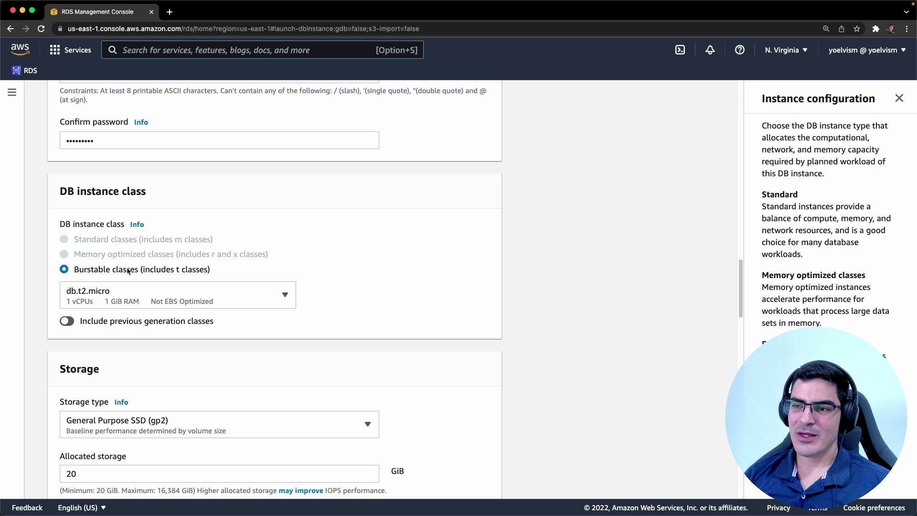
pyautogui.click(140, 300)
pyautogui.click(139, 300)
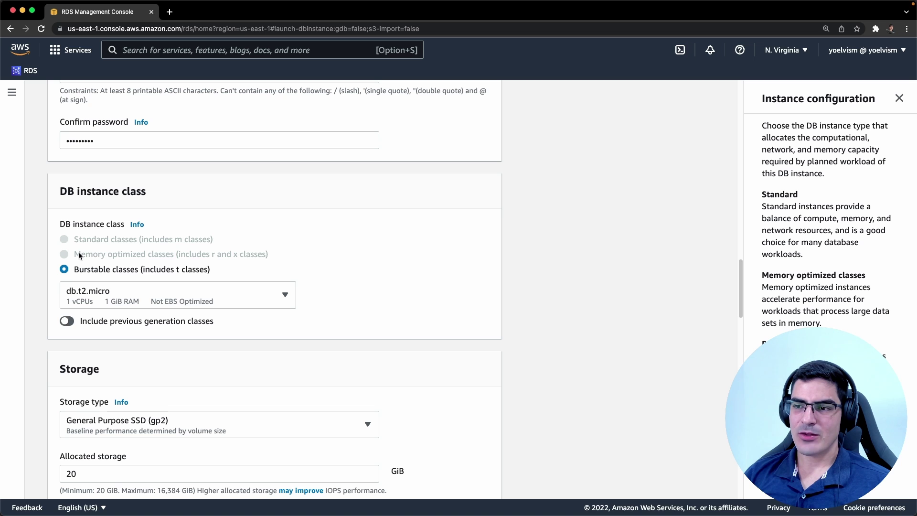
pyautogui.moveTo(74, 239); pyautogui.dragTo(135, 240)
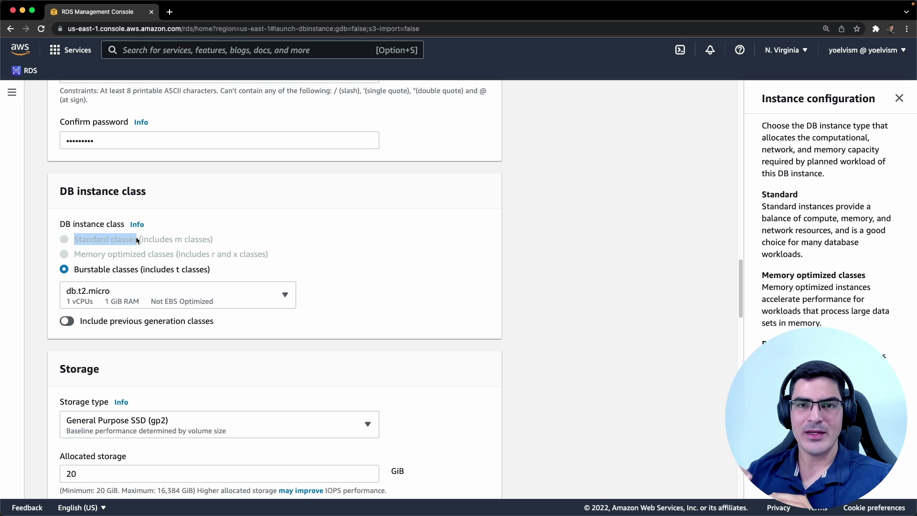
pyautogui.click(691, 244)
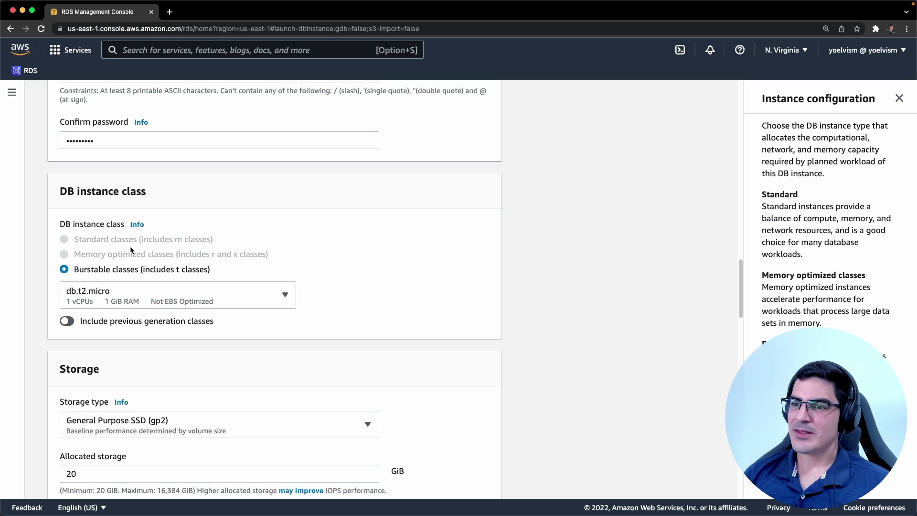
pyautogui.moveTo(73, 253); pyautogui.dragTo(144, 255)
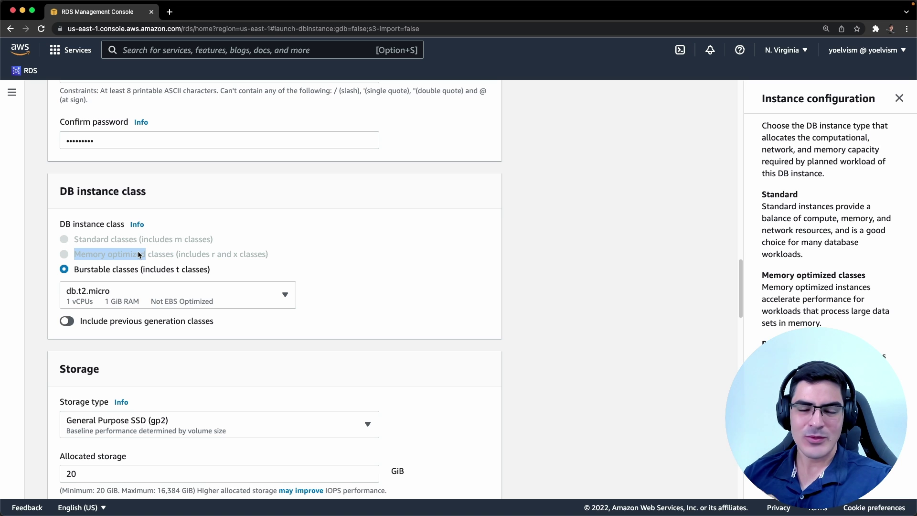
pyautogui.click(83, 239)
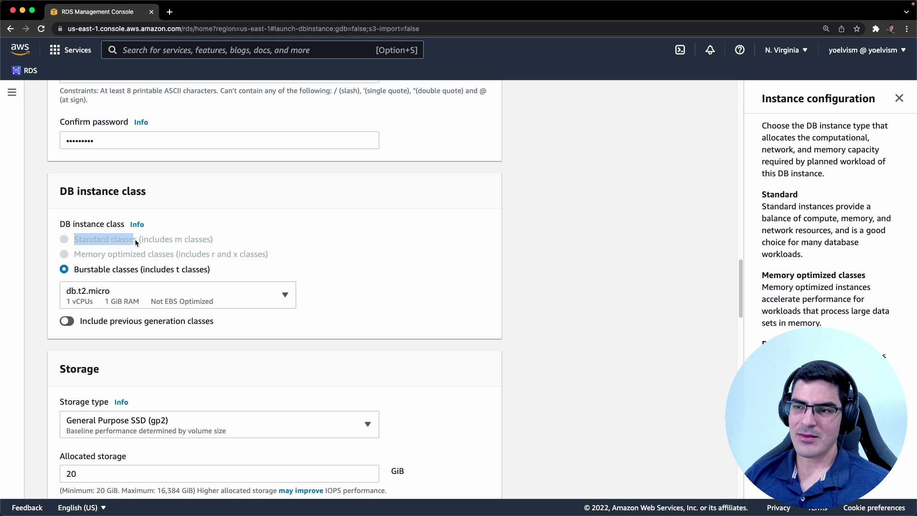
pyautogui.click(157, 240)
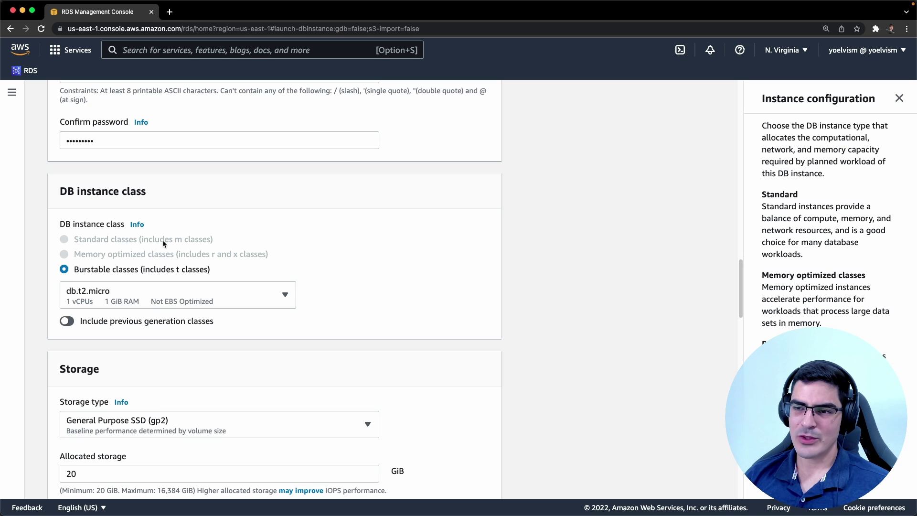
pyautogui.click(153, 300)
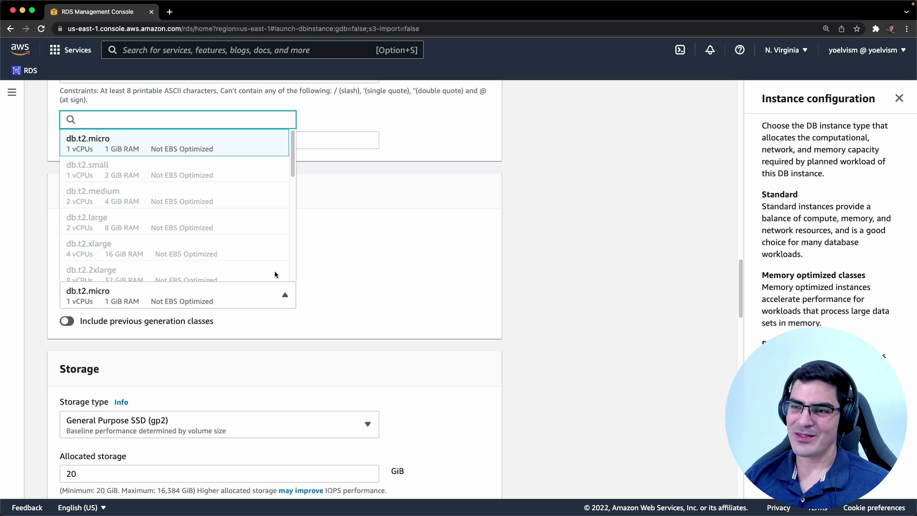
pyautogui.click(338, 309)
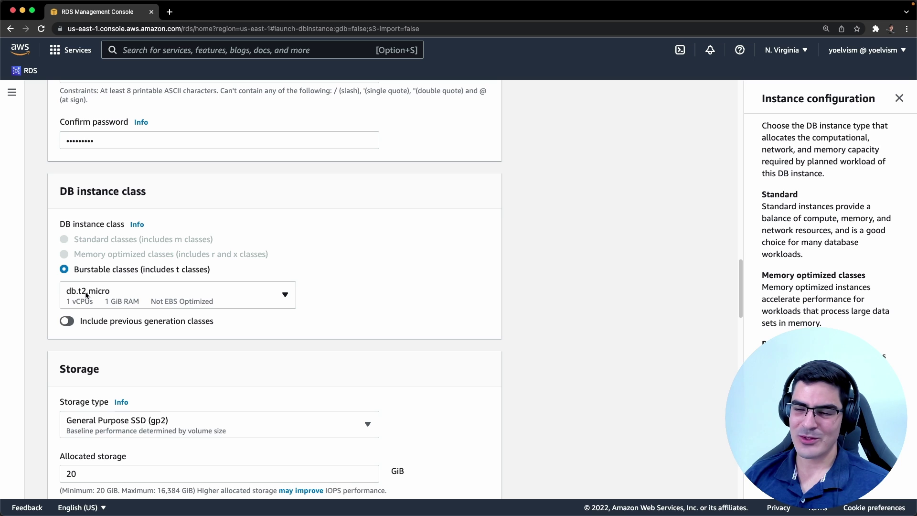
# Read the storage type information and compare General Purpose SSD, Provisioned IOPS SSD and Magnetic, keeping General Purpose SSD (gp2).
pyautogui.scroll(-3, 423, 221)
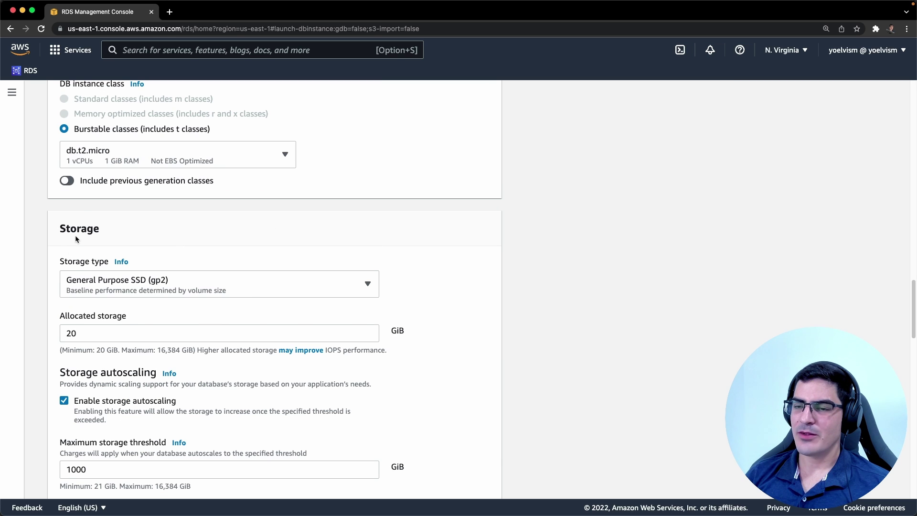
pyautogui.scroll(-1, 75, 235)
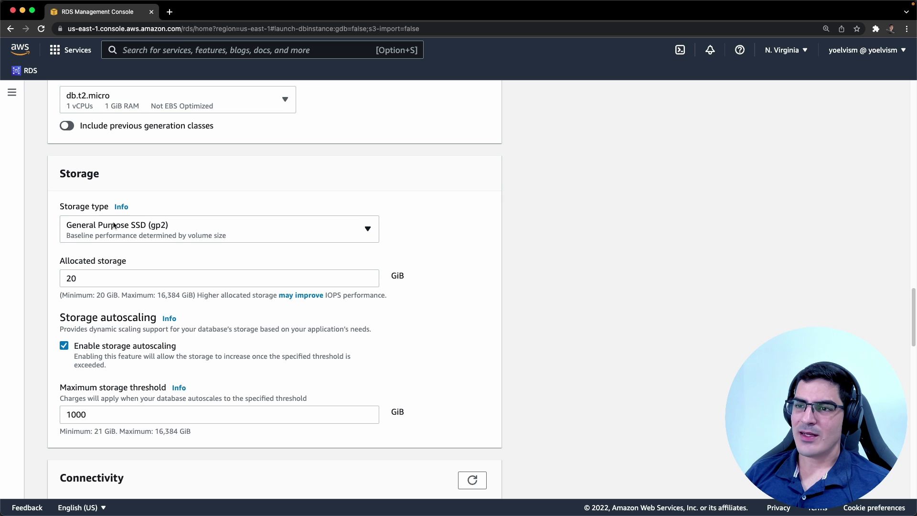
pyautogui.click(121, 207)
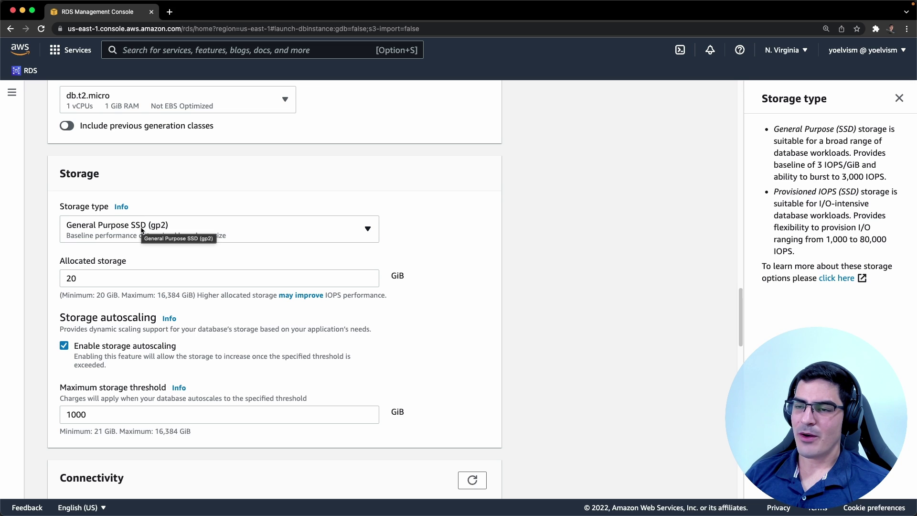
pyautogui.click(140, 230)
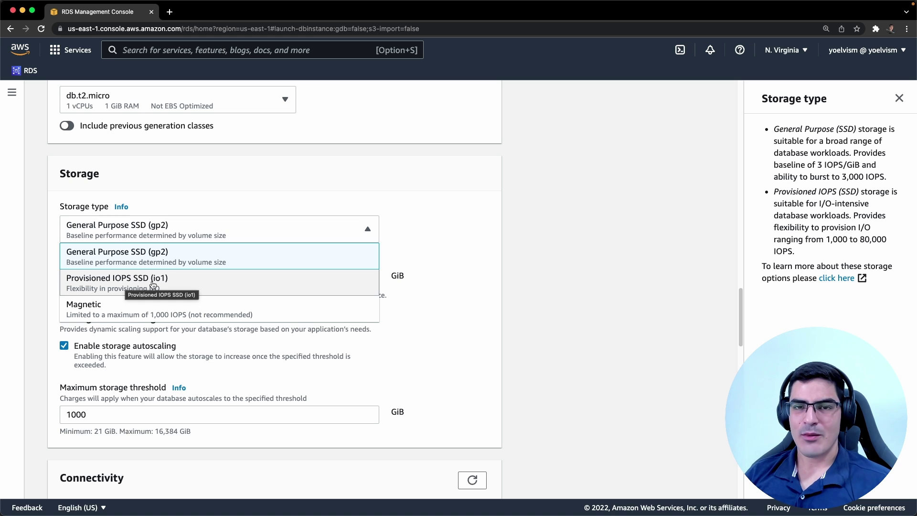
pyautogui.moveTo(817, 203); pyautogui.dragTo(870, 205)
pyautogui.click(831, 204)
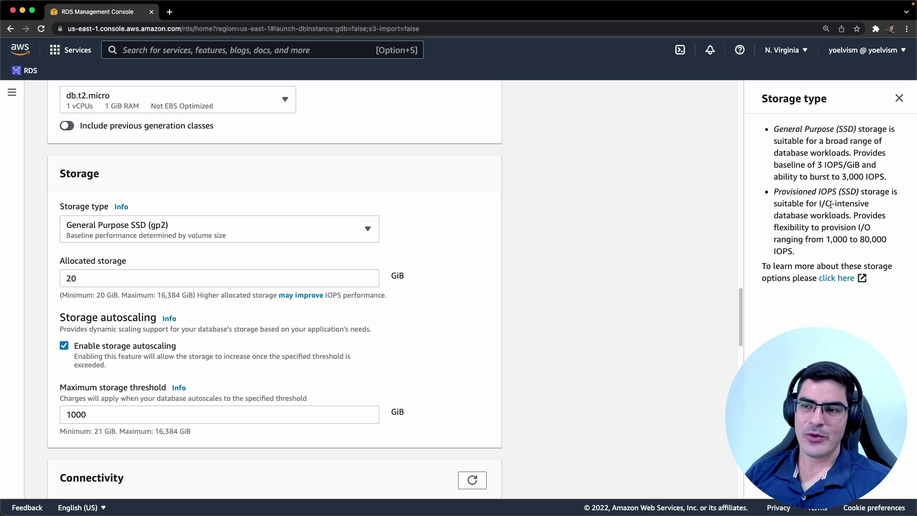
pyautogui.click(261, 239)
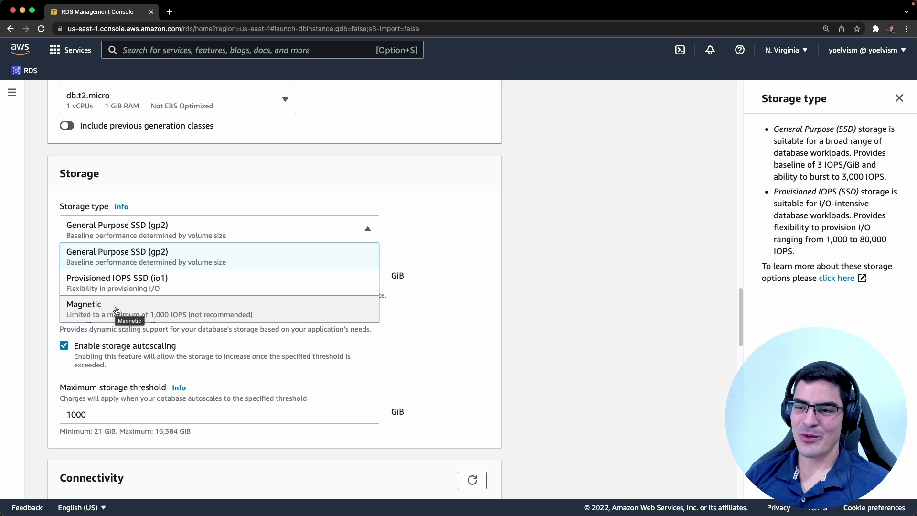
pyautogui.click(460, 234)
# Check the allocated storage size and its permitted minimum and maximum.
pyautogui.scroll(-1, 460, 234)
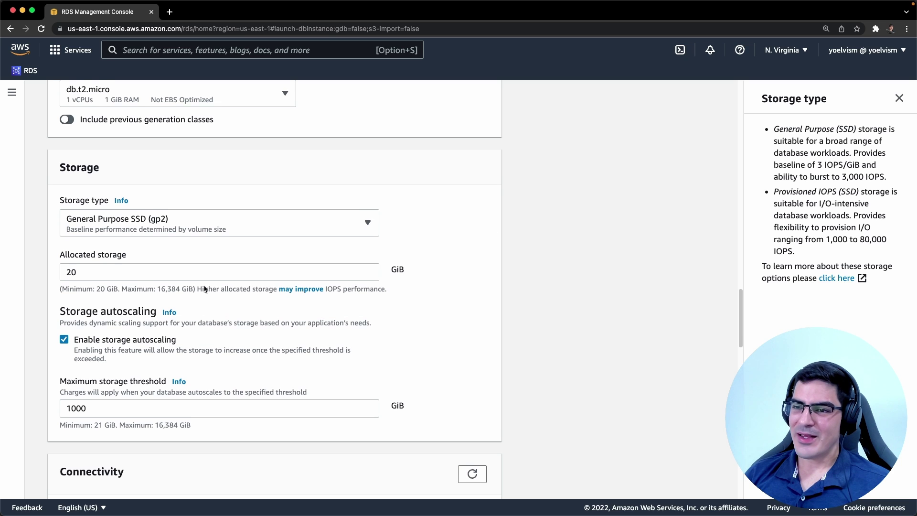
pyautogui.doubleClick(96, 265)
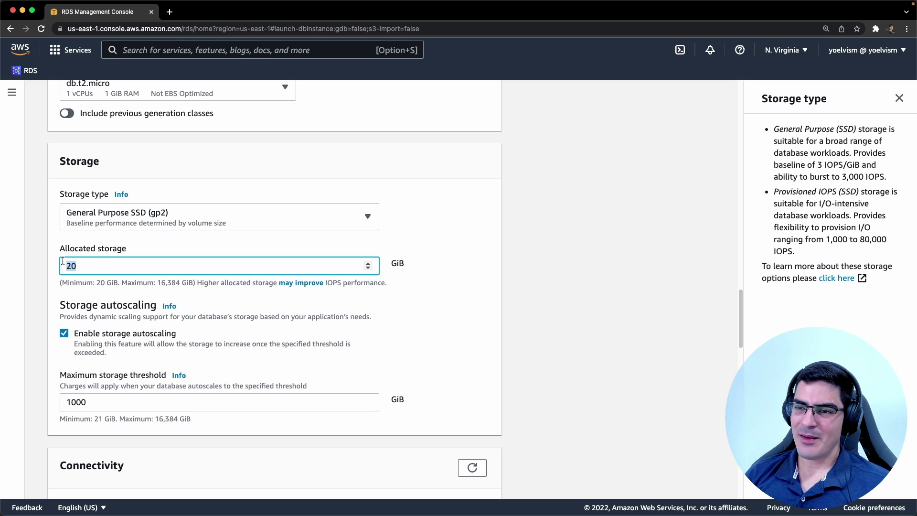
pyautogui.click(96, 266)
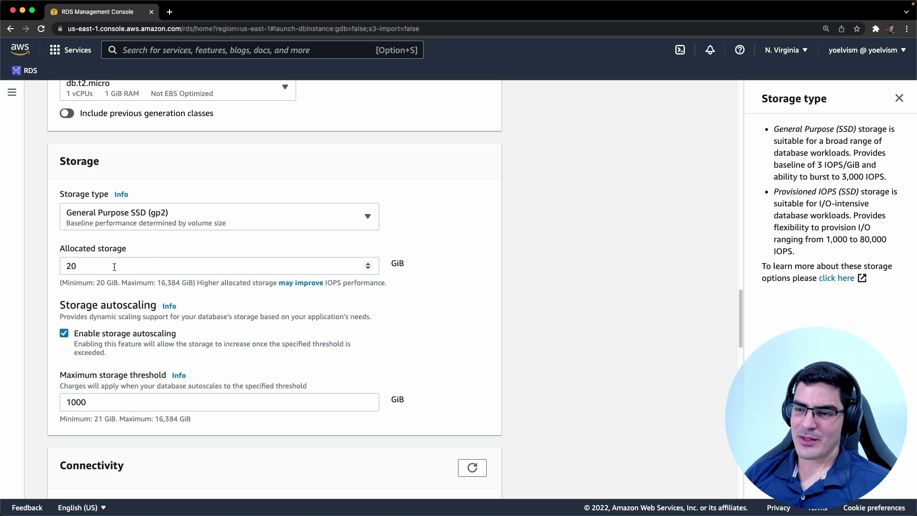
pyautogui.doubleClick(96, 266)
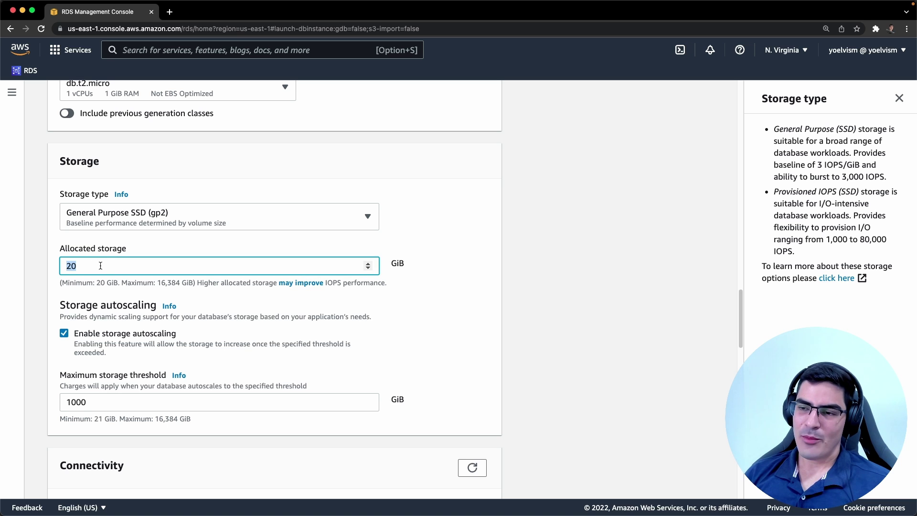
pyautogui.moveTo(157, 283); pyautogui.dragTo(180, 283)
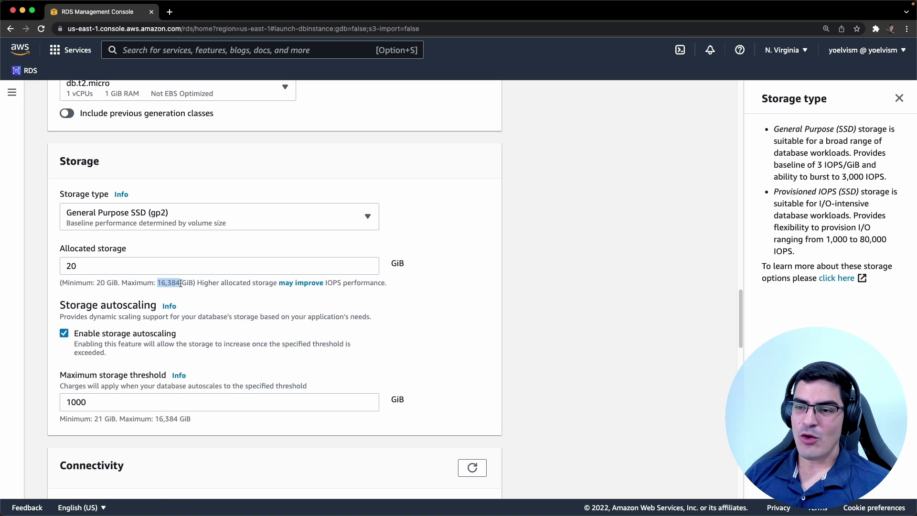
# Keep storage autoscaling enabled and set the maximum storage threshold to 999 GiB.
pyautogui.scroll(-1, 181, 284)
pyautogui.click(107, 275)
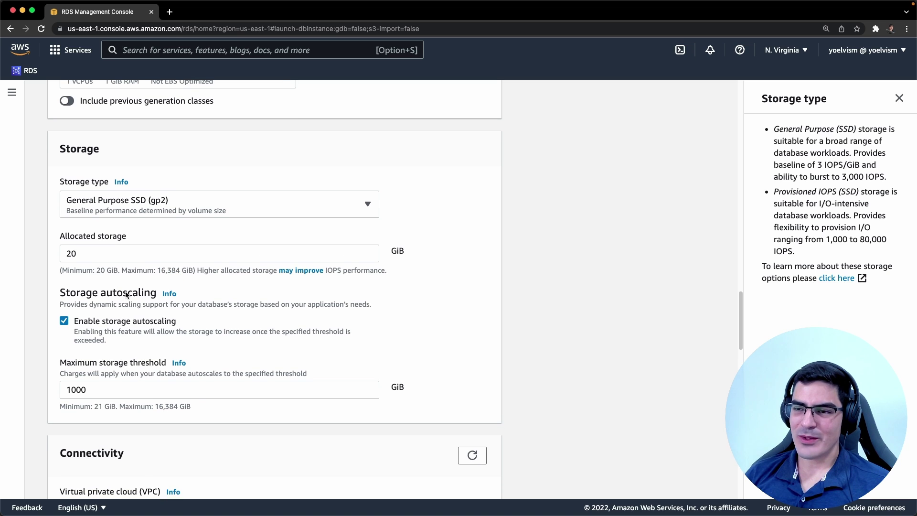
pyautogui.scroll(-1, 124, 299)
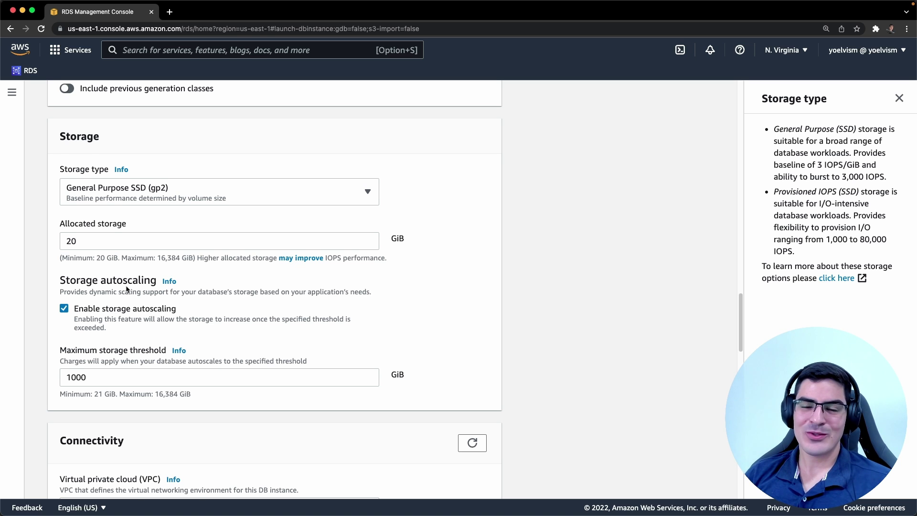
pyautogui.scroll(-1, 127, 289)
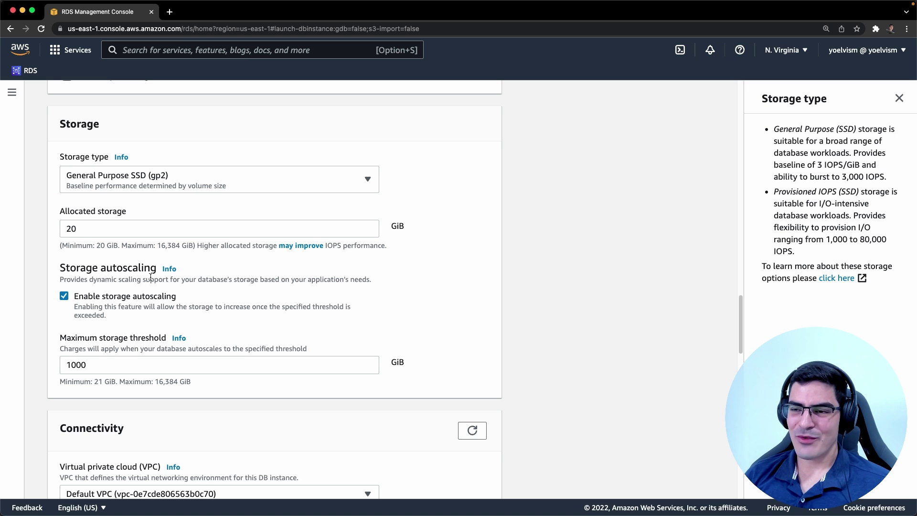
pyautogui.click(94, 365)
pyautogui.moveTo(95, 365); pyautogui.dragTo(58, 365)
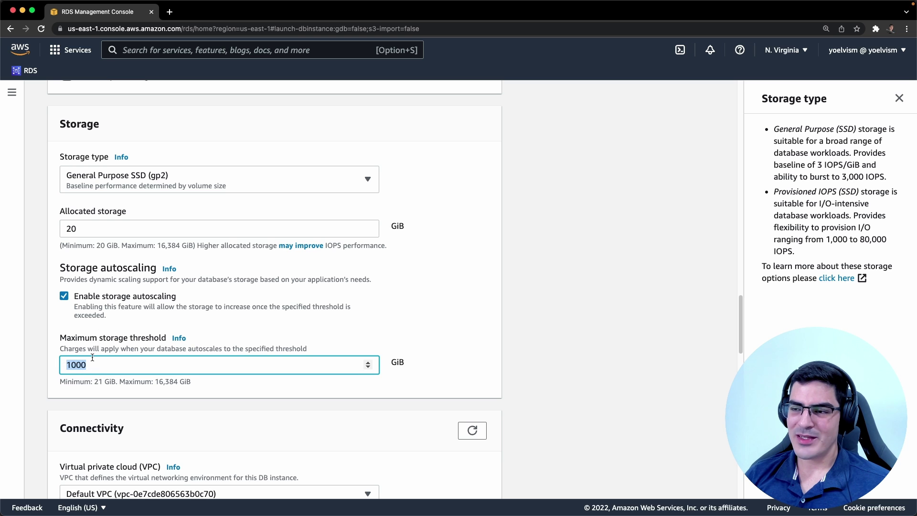
pyautogui.write('999')
# Check the VPC and subnet group choices under Connectivity, keeping the Default VPC and the default subnet group.
pyautogui.scroll(-4, 378, 356)
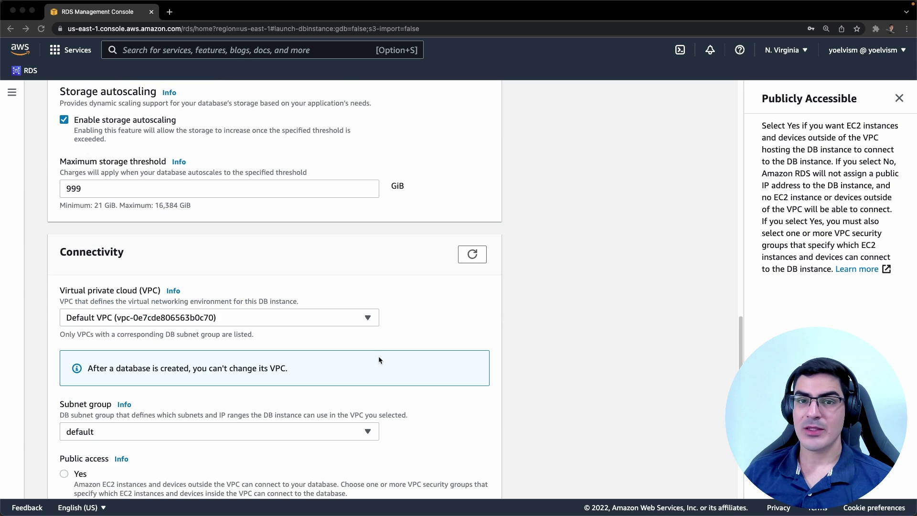
pyautogui.scroll(-3, 378, 360)
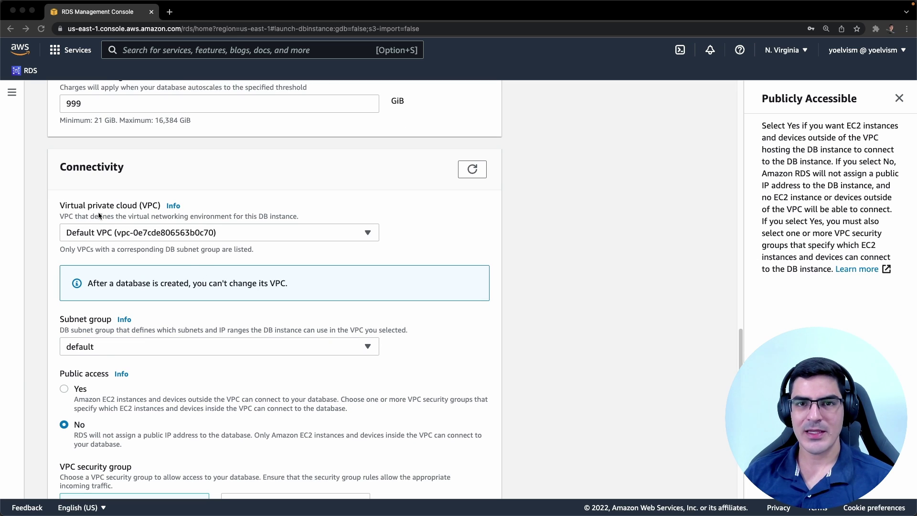
pyautogui.click(121, 235)
pyautogui.click(125, 210)
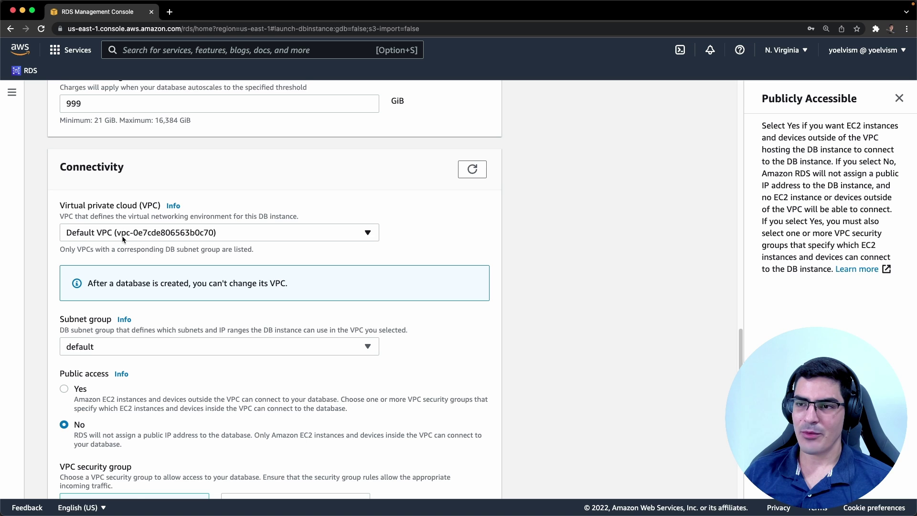
pyautogui.scroll(-1, 140, 254)
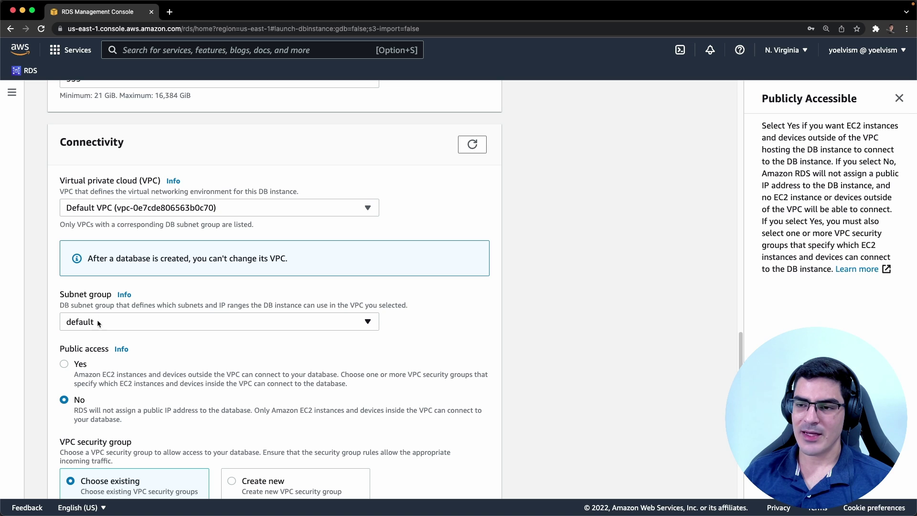
pyautogui.click(108, 322)
pyautogui.click(153, 312)
# Set the database instance's public access to Yes.
pyautogui.scroll(-2, 155, 310)
pyautogui.scroll(-1, 124, 319)
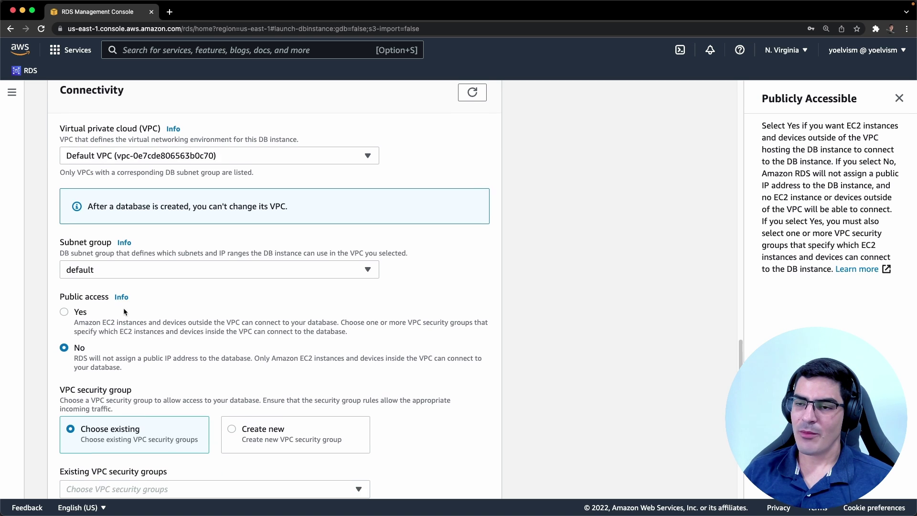
pyautogui.click(64, 313)
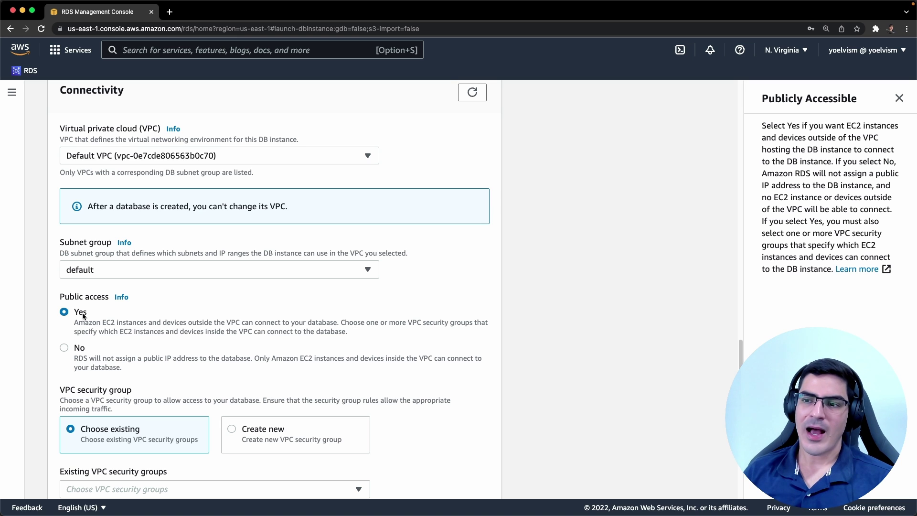
# Remove the default security group and choose to create a new VPC security group named db-sg-demo.
pyautogui.scroll(-3, 84, 315)
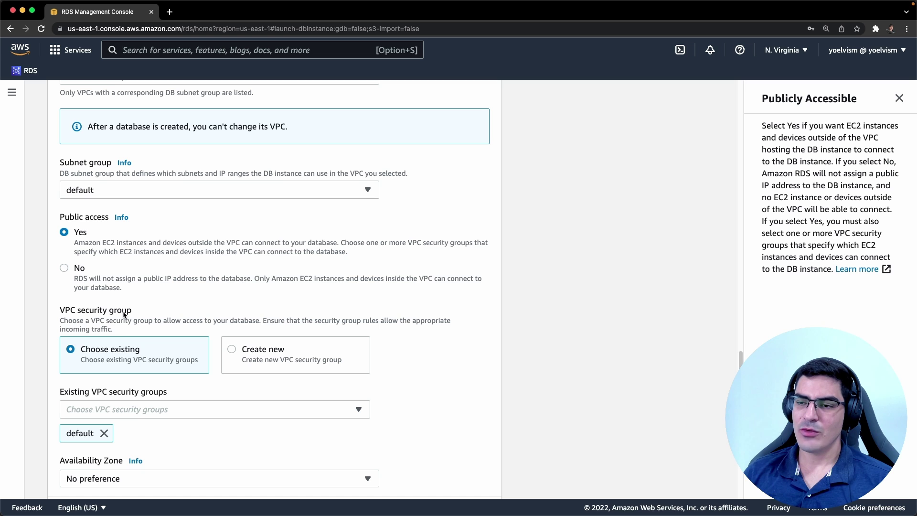
pyautogui.scroll(-1, 123, 314)
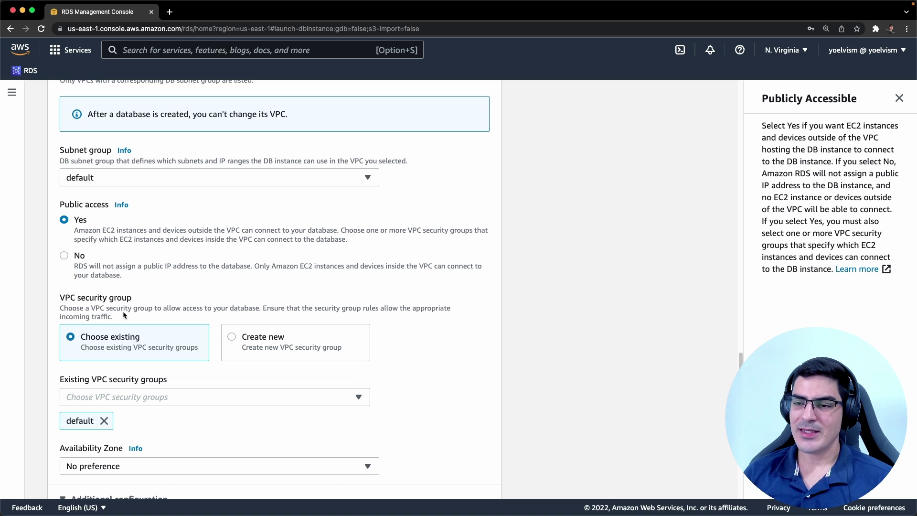
pyautogui.scroll(-1, 122, 314)
pyautogui.scroll(-2, 118, 294)
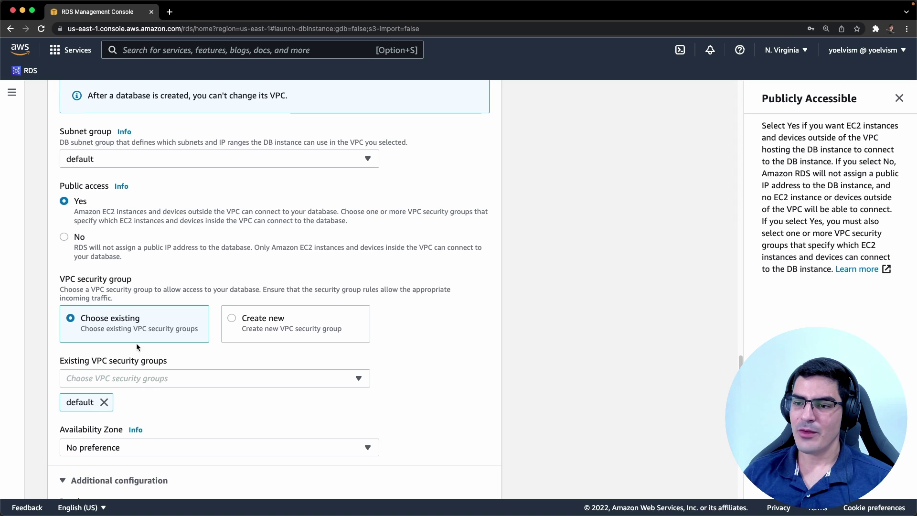
pyautogui.click(104, 403)
pyautogui.click(231, 319)
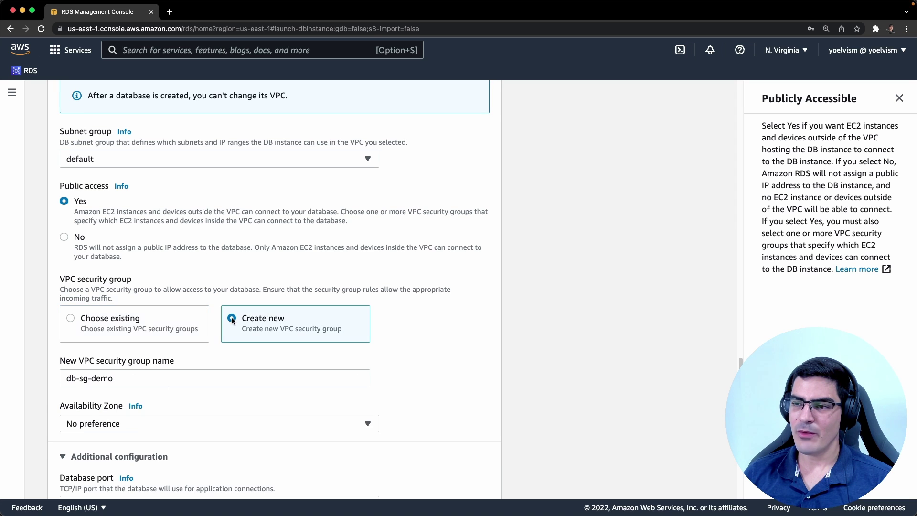
pyautogui.moveTo(128, 379); pyautogui.dragTo(67, 379)
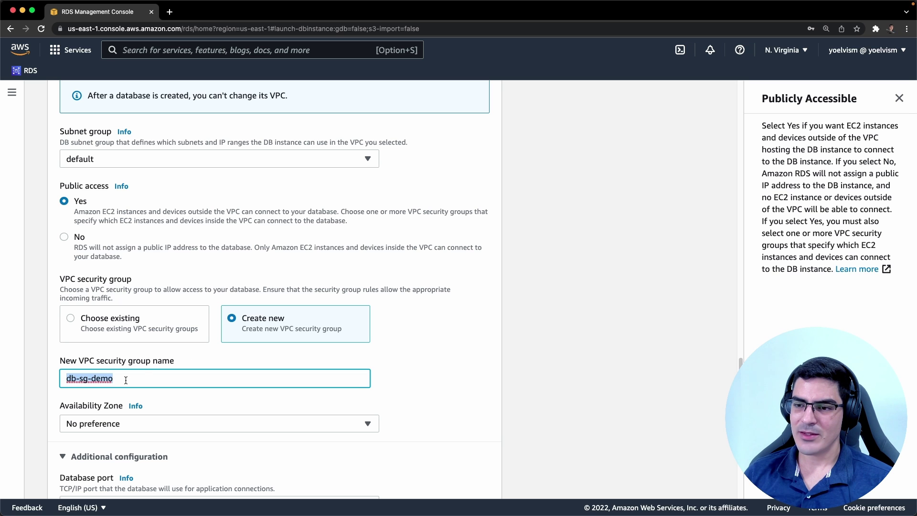
pyautogui.click(190, 364)
# Check the Availability Zones offered for the instance, keeping No preference.
pyautogui.scroll(-1, 190, 358)
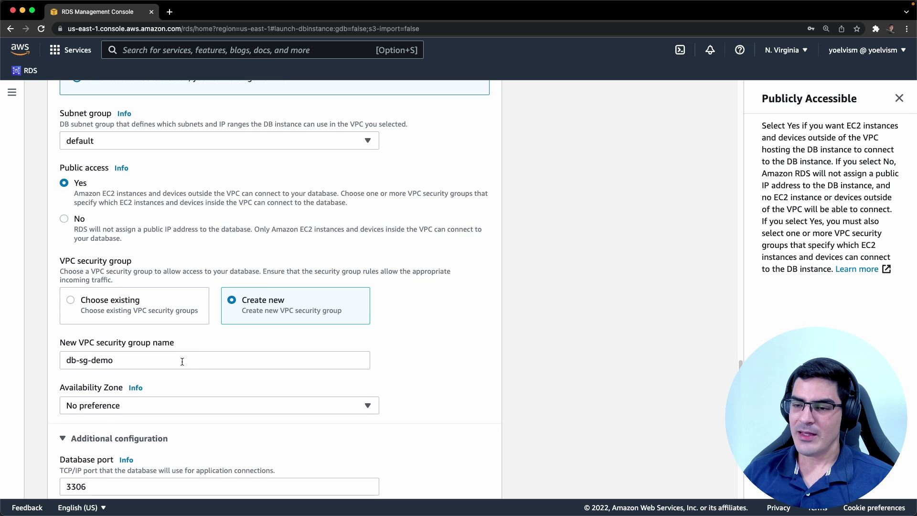
pyautogui.click(107, 407)
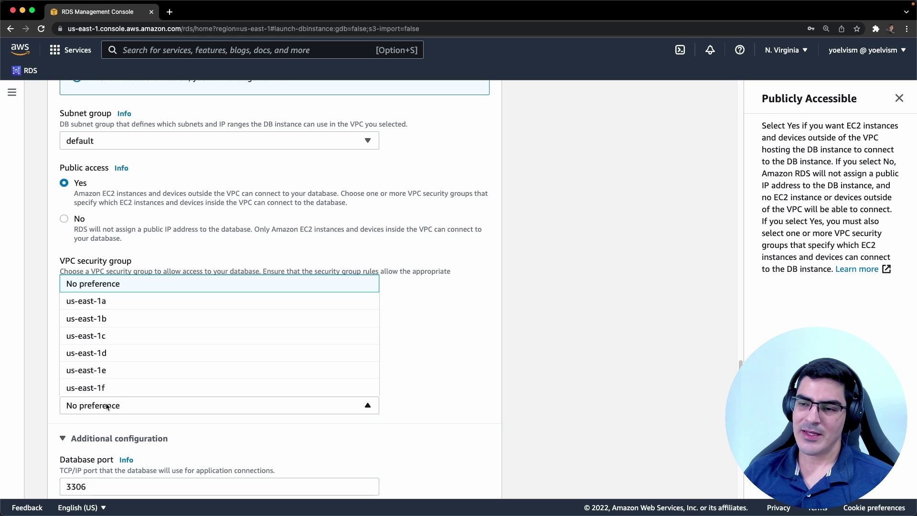
pyautogui.click(107, 406)
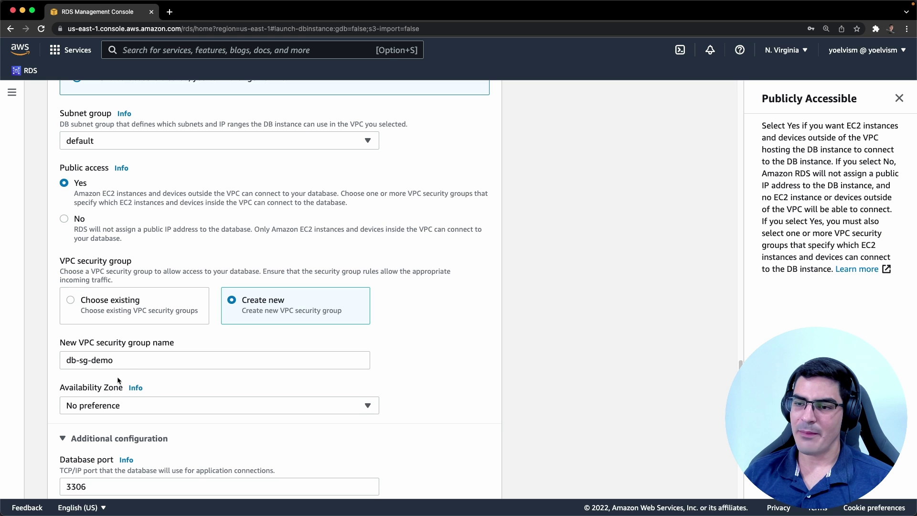
pyautogui.scroll(4, 161, 376)
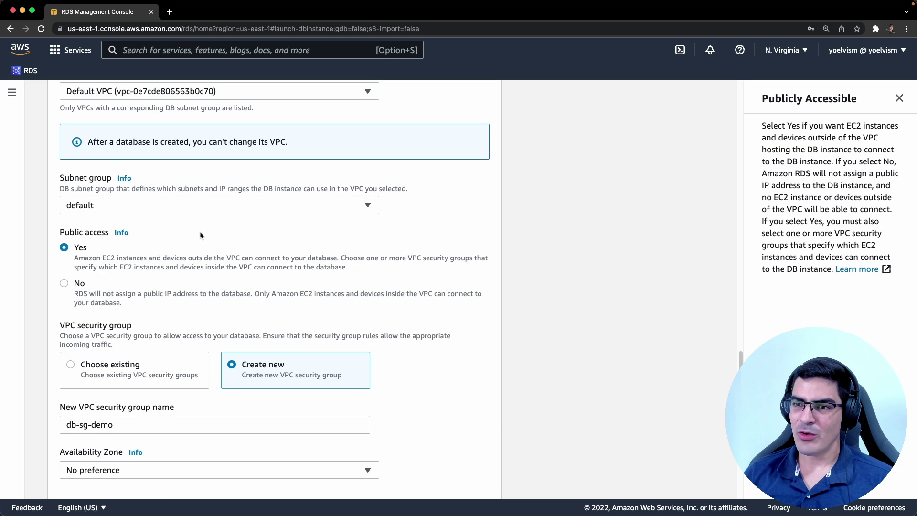
pyautogui.scroll(1, 156, 282)
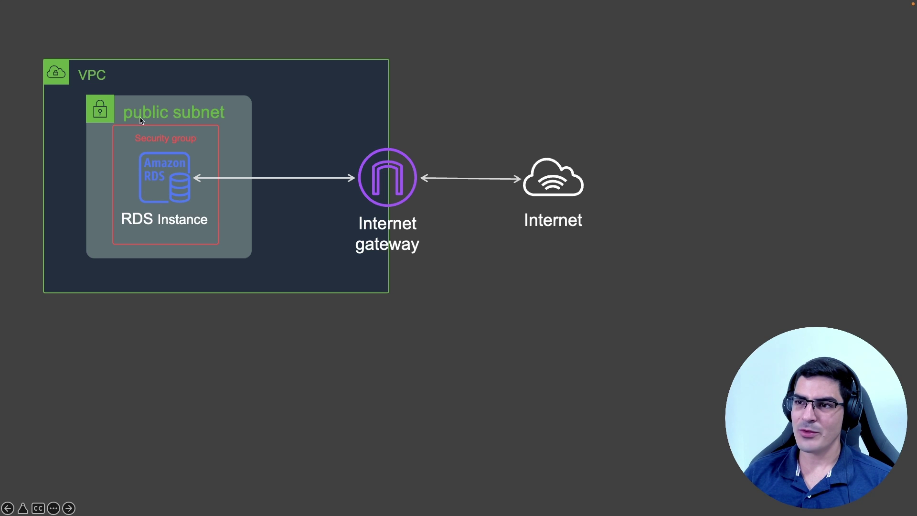
pyautogui.click(201, 200)
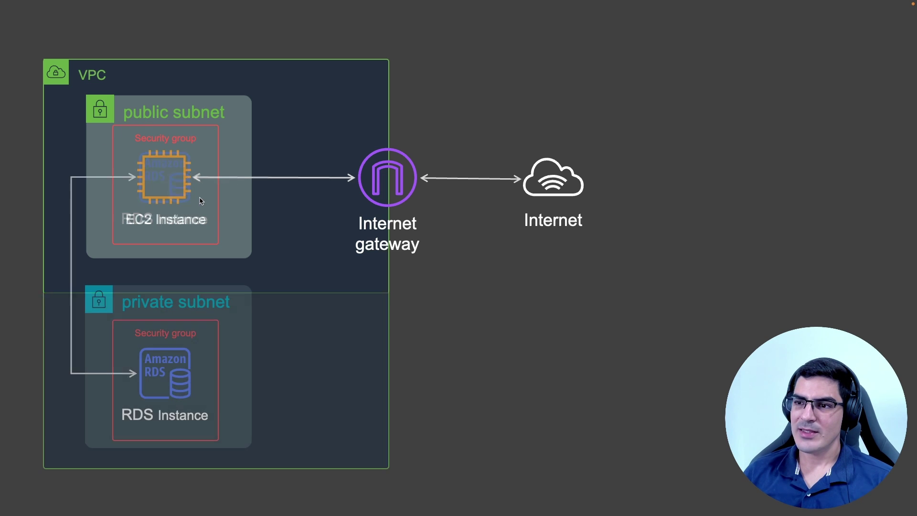
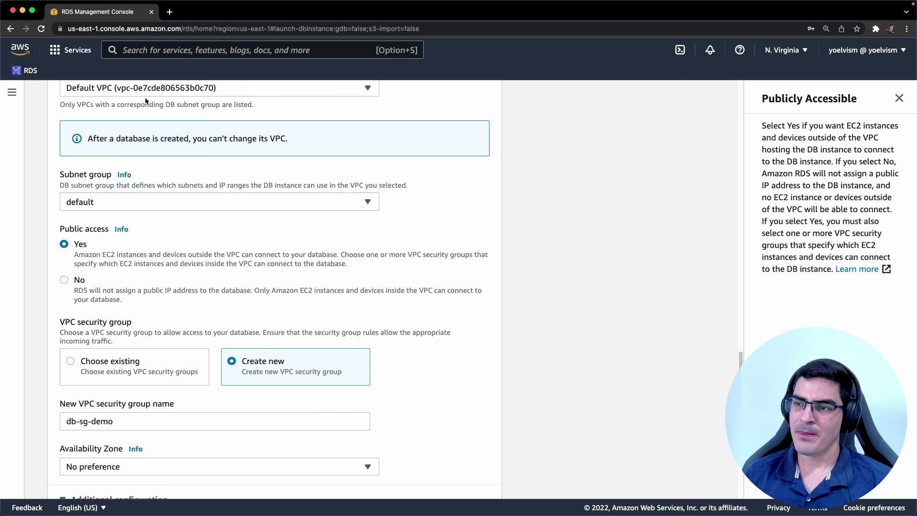
# Read the database authentication information and compare the IAM and Kerberos options, keeping Password authentication.
pyautogui.scroll(-6, 223, 296)
pyautogui.scroll(-2, 224, 300)
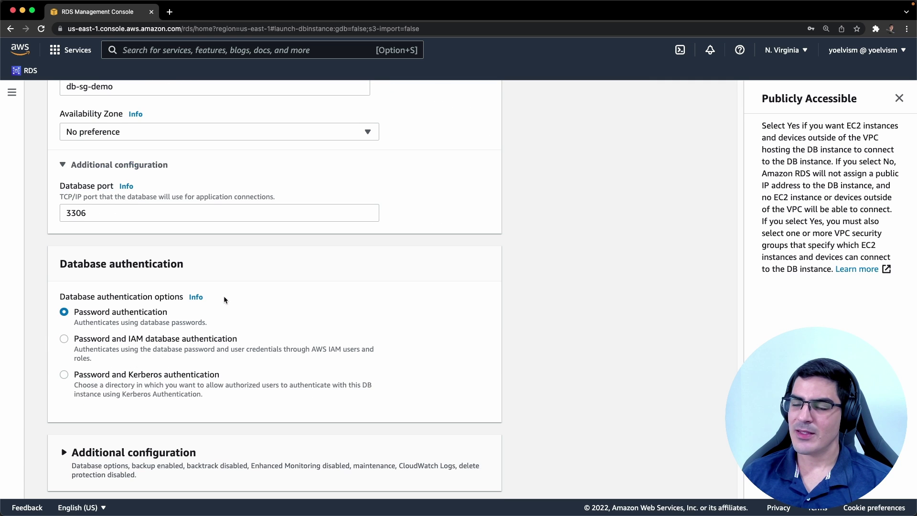
pyautogui.scroll(-1, 147, 274)
pyautogui.scroll(-1, 135, 249)
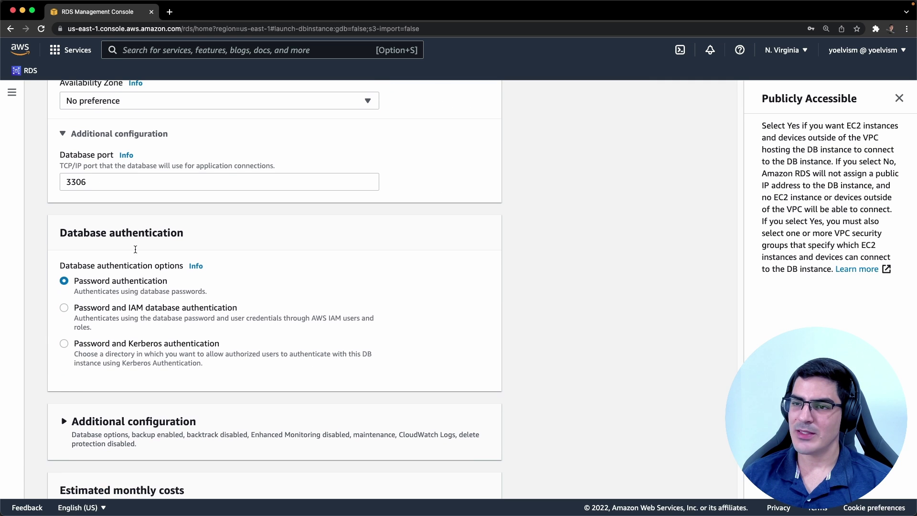
pyautogui.scroll(-1, 129, 253)
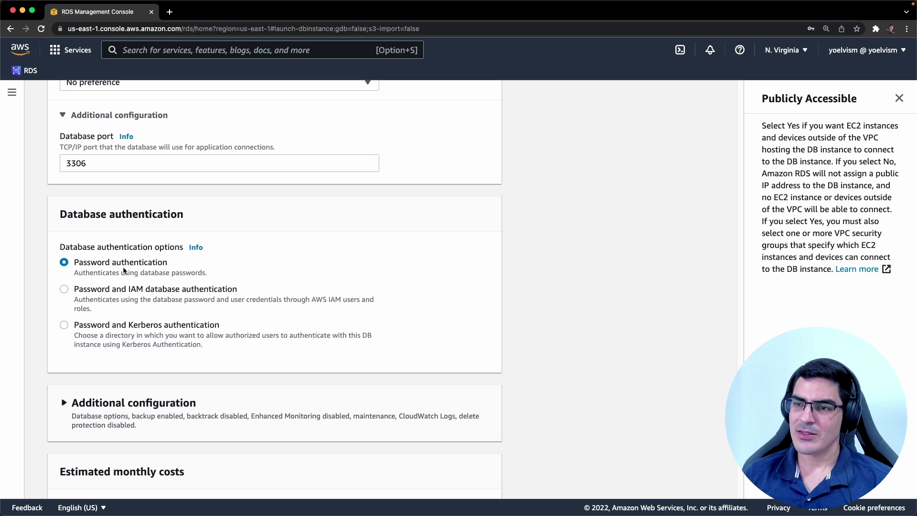
pyautogui.click(196, 247)
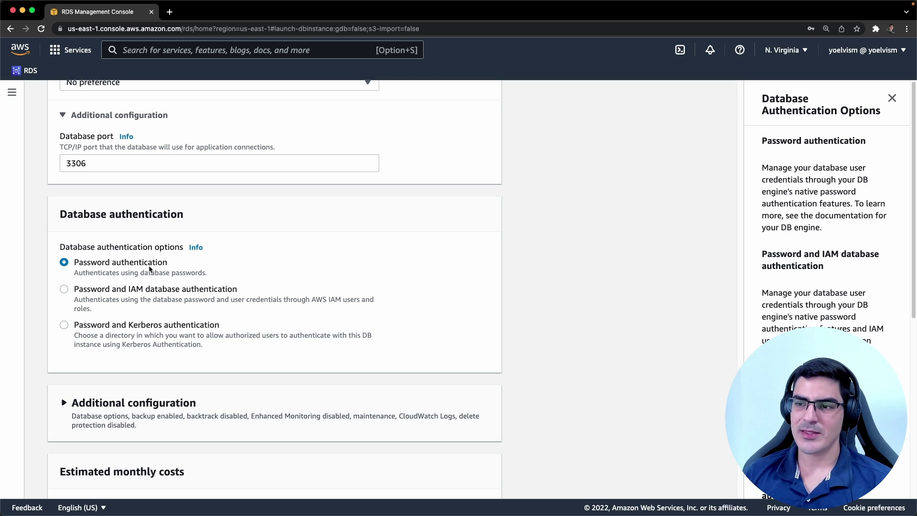
pyautogui.click(67, 291)
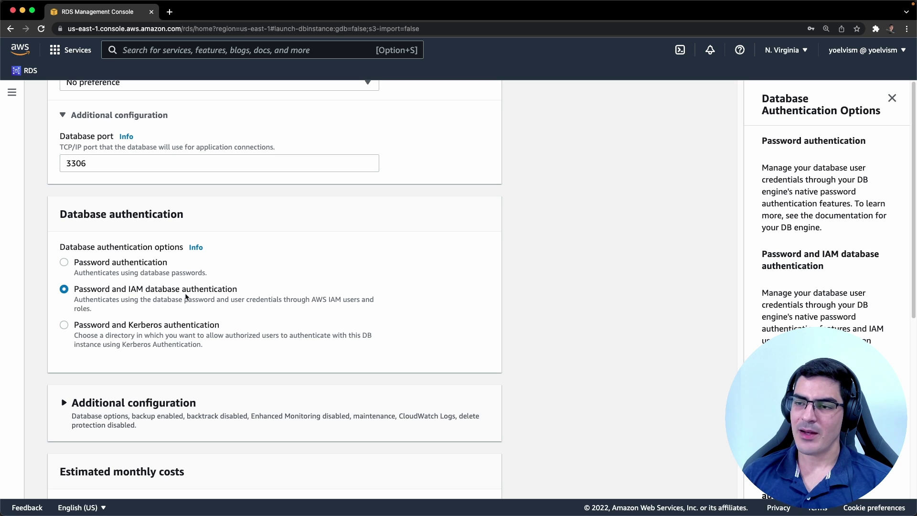
pyautogui.click(60, 325)
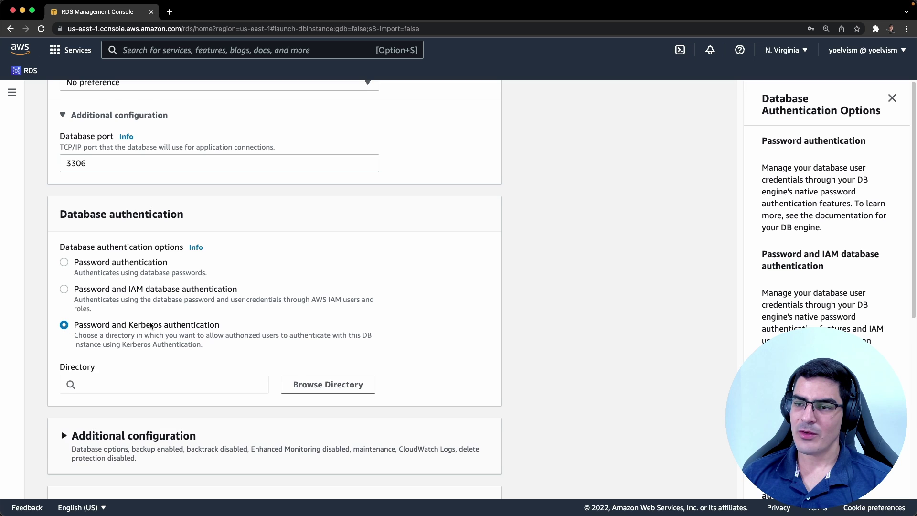
pyautogui.scroll(-1, 150, 326)
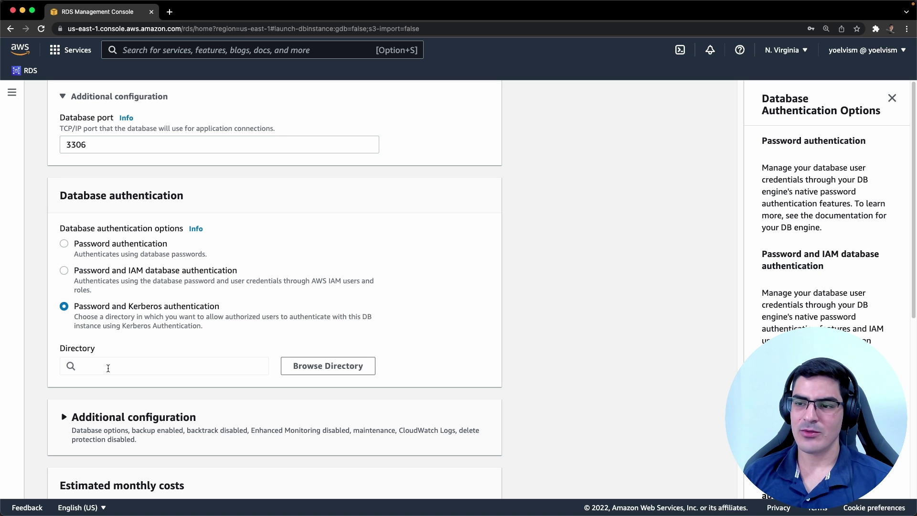
pyautogui.click(66, 244)
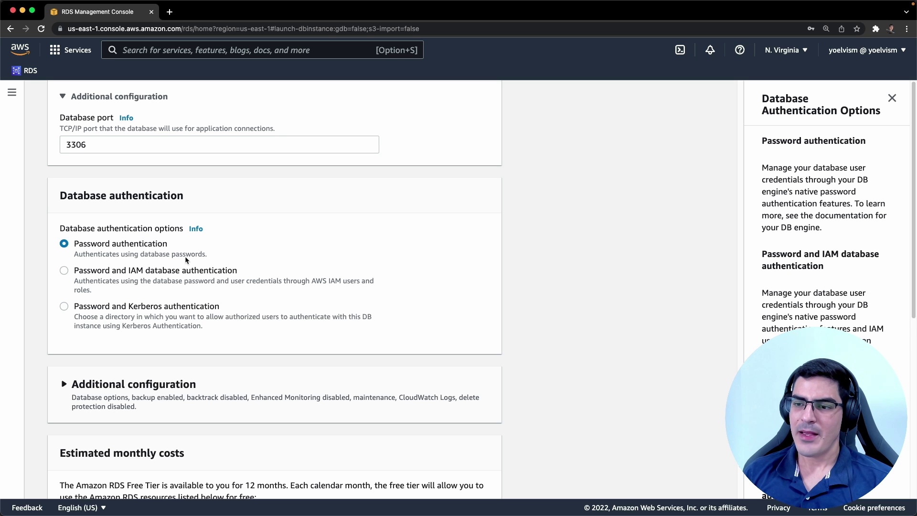
# Expand the additional configuration of the database and set the initial database name to demodb.
pyautogui.scroll(-3, 185, 259)
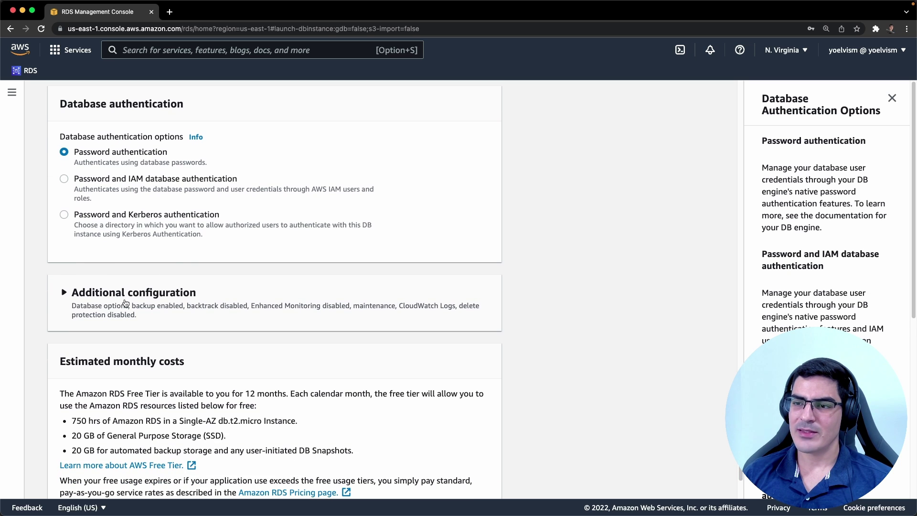
pyautogui.scroll(-3, 117, 282)
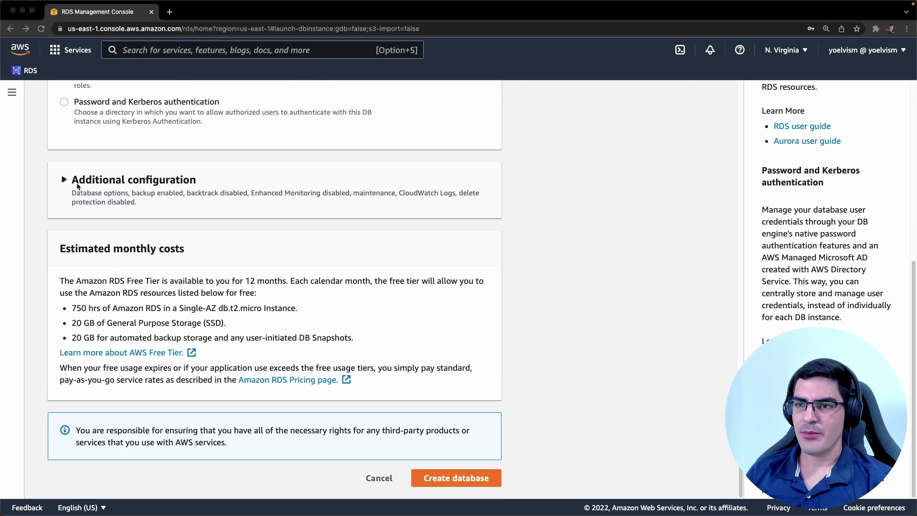
pyautogui.click(64, 180)
pyautogui.click(94, 217)
pyautogui.scroll(1, 77, 245)
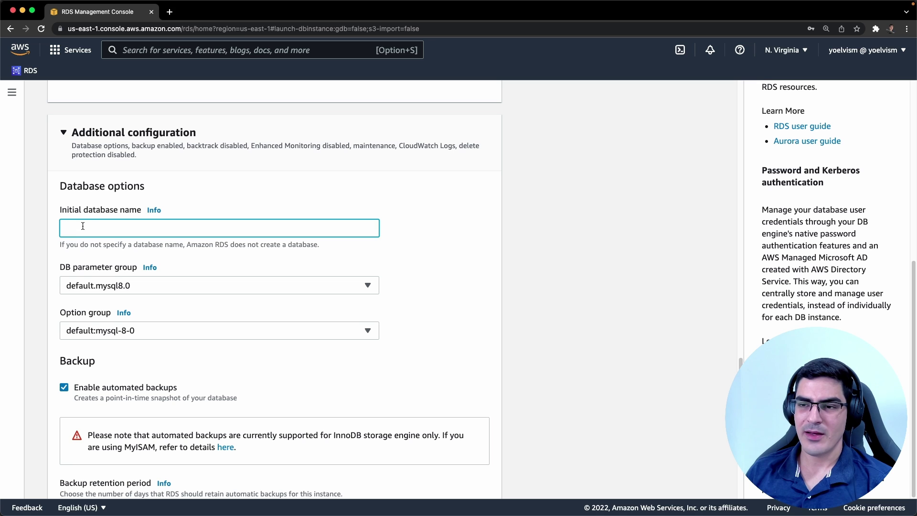
pyautogui.scroll(1, 89, 227)
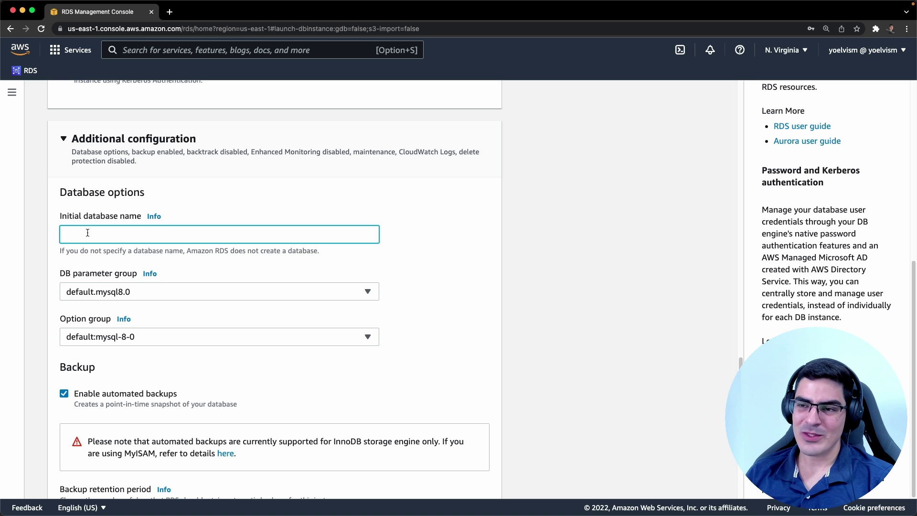
pyautogui.write('demodb')
pyautogui.scroll(-1, 87, 236)
pyautogui.click(87, 242)
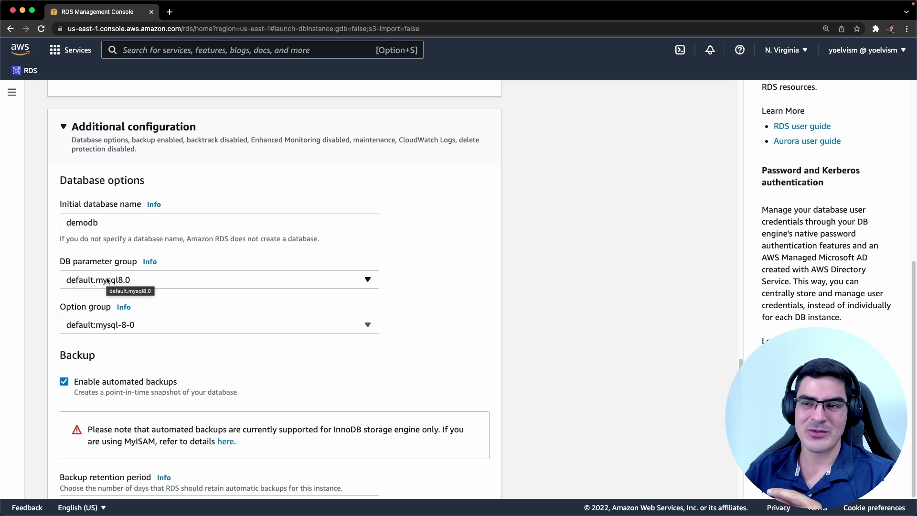
# Check the available DB parameter groups, find where parameter and option groups are managed, and read the parameter group information.
pyautogui.click(88, 284)
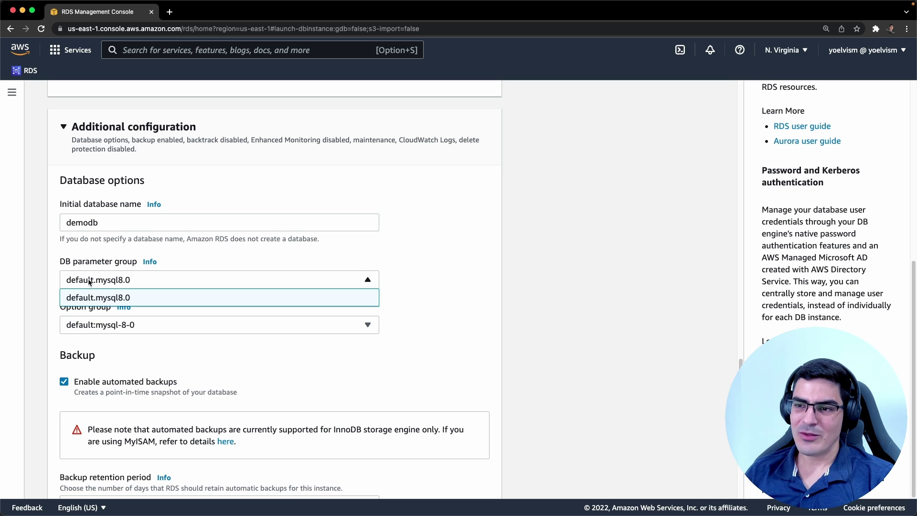
pyautogui.click(89, 264)
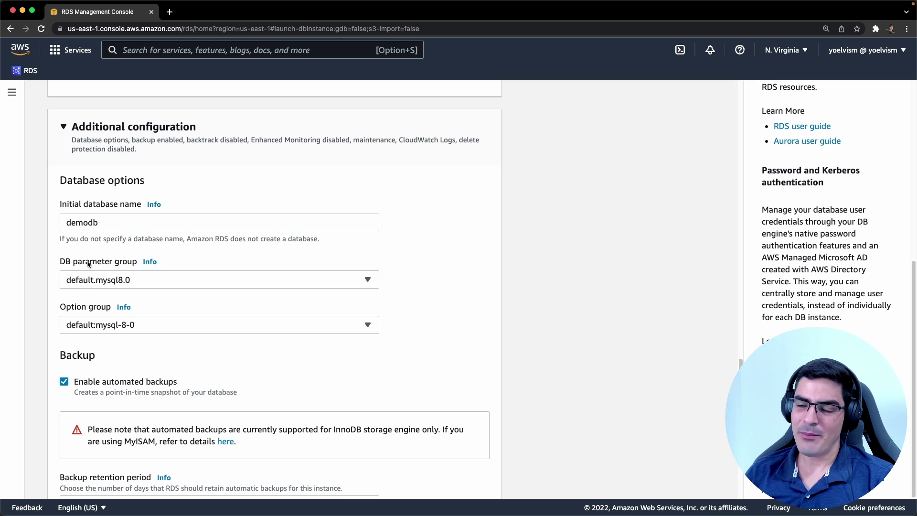
pyautogui.click(12, 92)
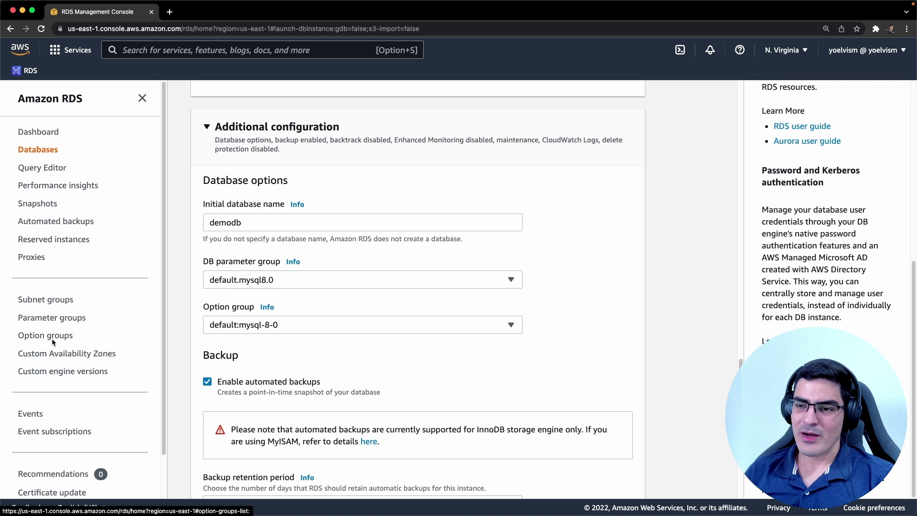
pyautogui.click(142, 99)
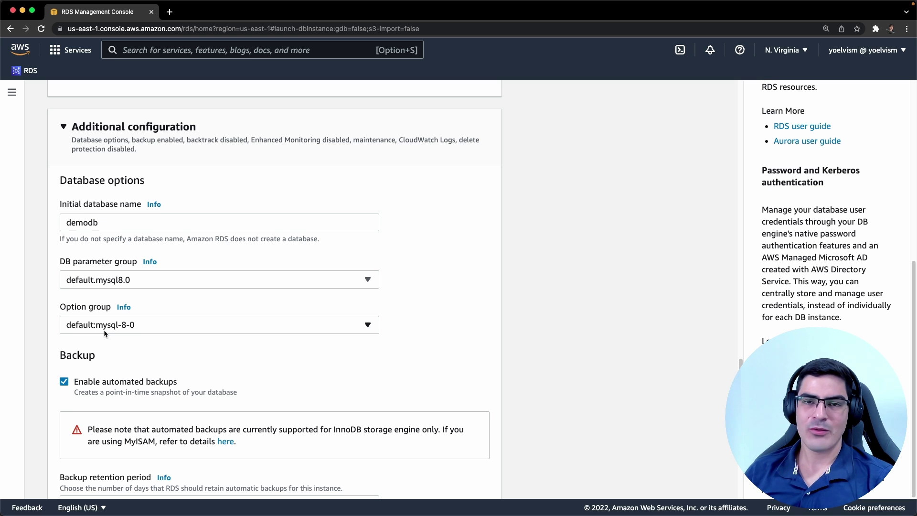
pyautogui.click(150, 261)
# Check the retention periods offered for automated backups, keeping 7 days.
pyautogui.scroll(-3, 257, 224)
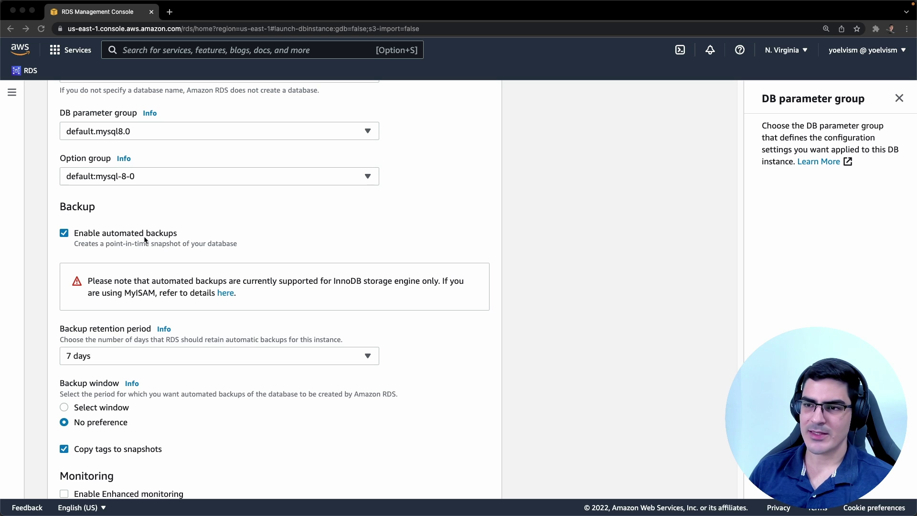
pyautogui.scroll(-2, 219, 250)
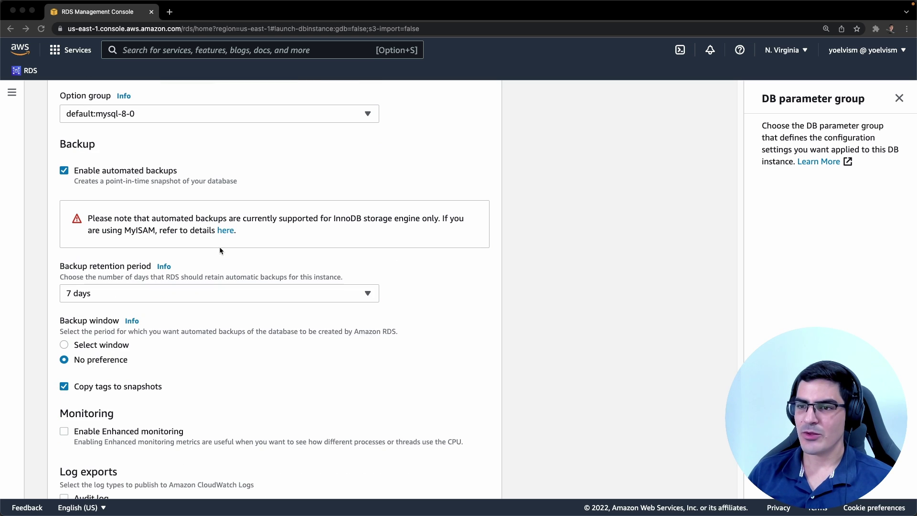
pyautogui.click(115, 292)
pyautogui.scroll(6, 139, 233)
pyautogui.scroll(-4, 162, 260)
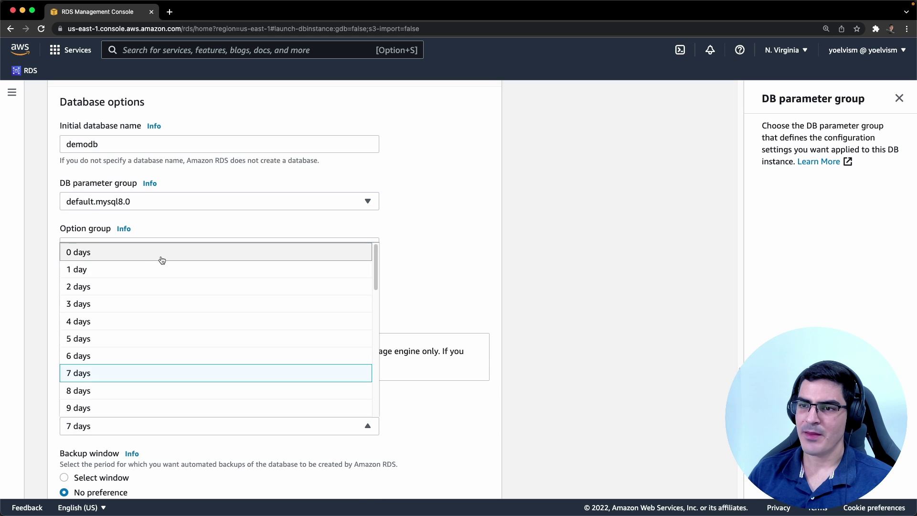
pyautogui.click(461, 299)
pyautogui.scroll(-5, 425, 300)
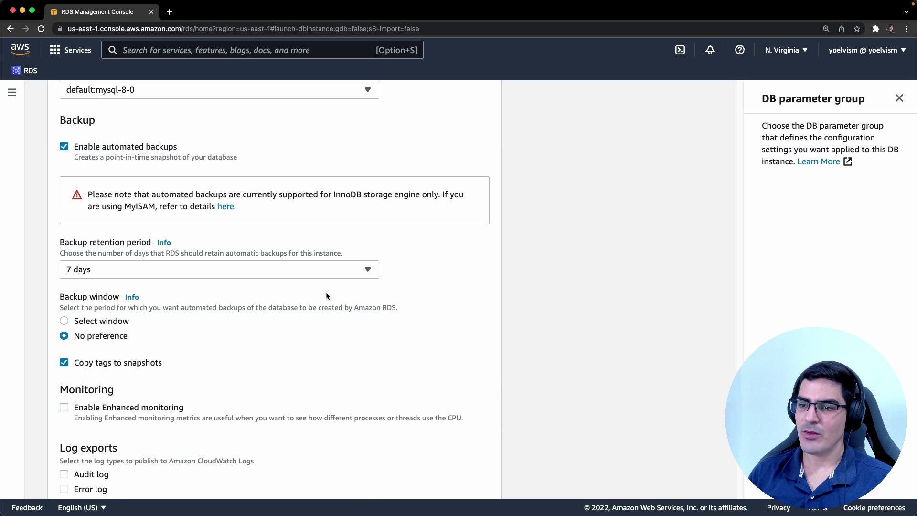
# Preview the start time and duration settings of a custom backup window, returning the choice to No preference.
pyautogui.scroll(-1, 148, 304)
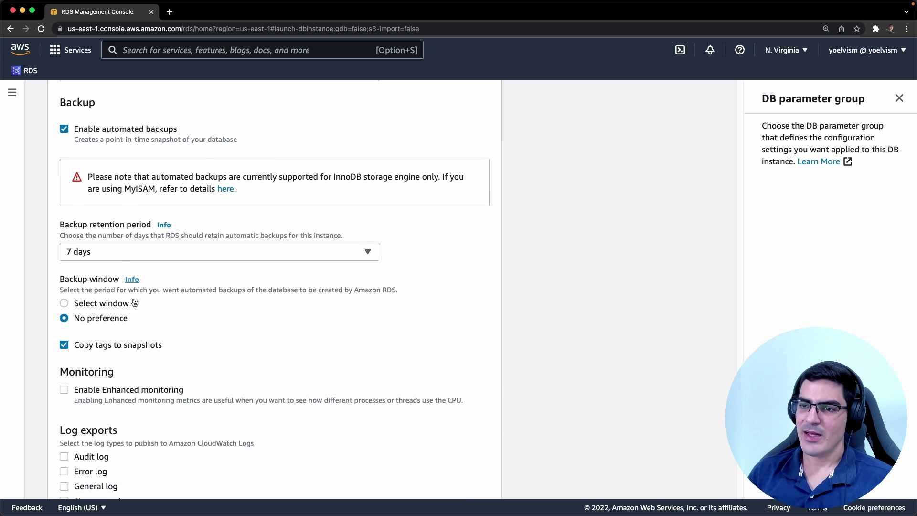
pyautogui.click(88, 308)
pyautogui.scroll(-1, 95, 320)
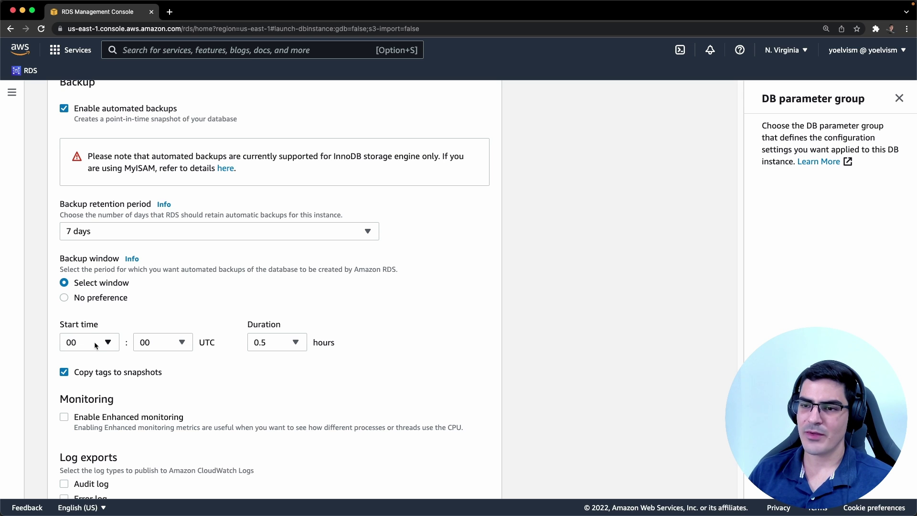
pyautogui.click(94, 342)
pyautogui.click(94, 342)
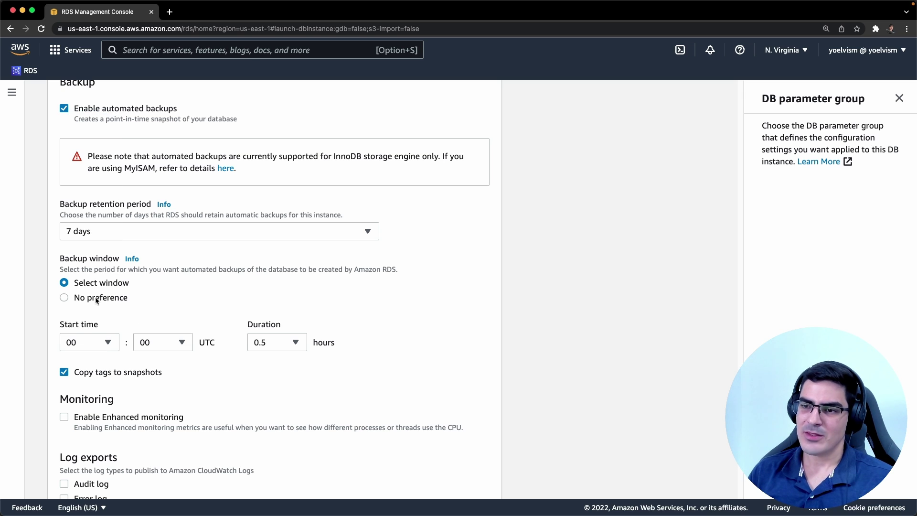
pyautogui.click(96, 300)
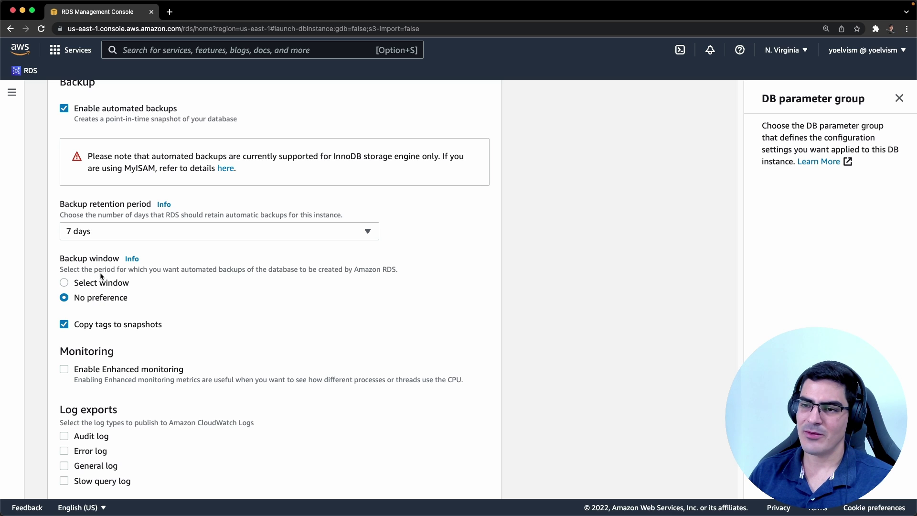
# Review the snapshot tag copying, Enhanced monitoring and CloudWatch log export options, leaving them as they are.
pyautogui.scroll(-1, 188, 281)
pyautogui.scroll(-2, 187, 282)
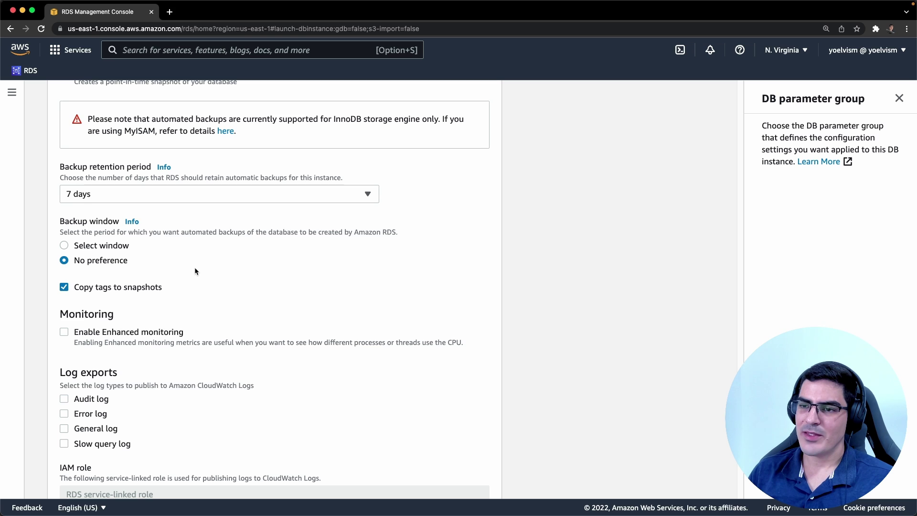
pyautogui.scroll(-4, 194, 268)
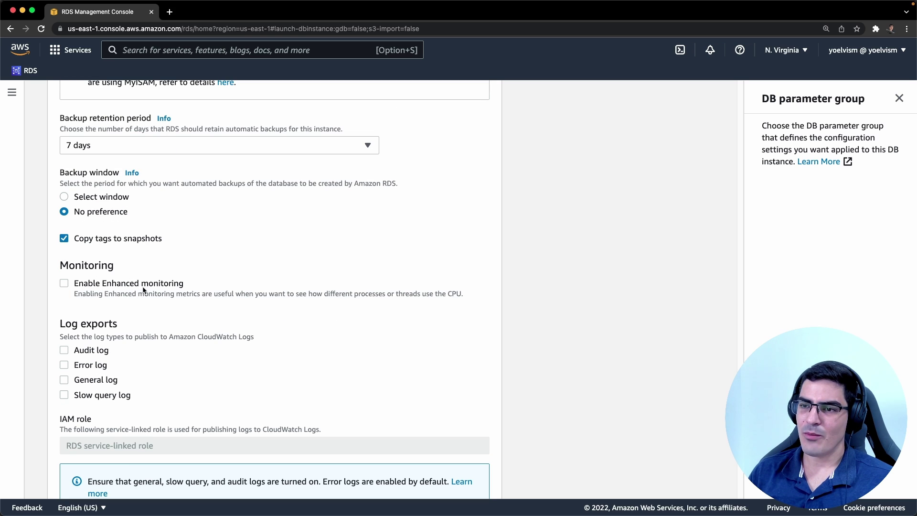
pyautogui.scroll(-4, 150, 290)
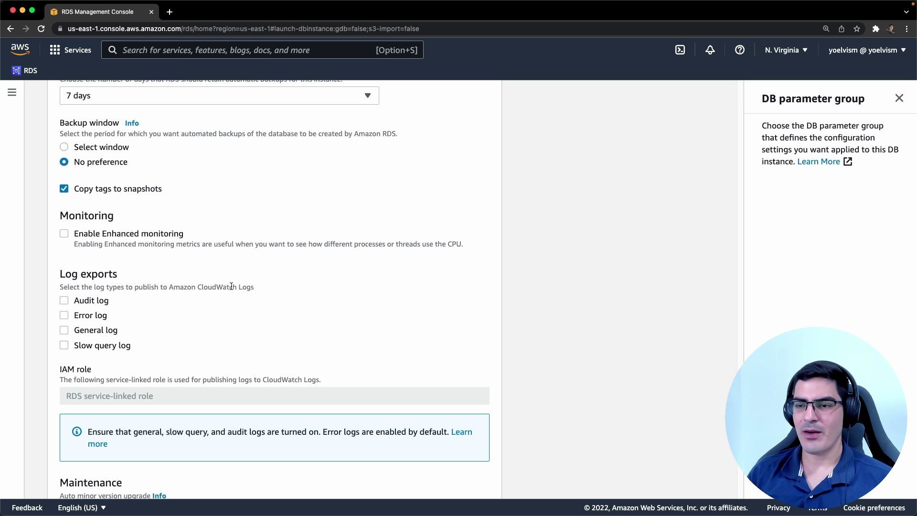
pyautogui.scroll(-5, 231, 285)
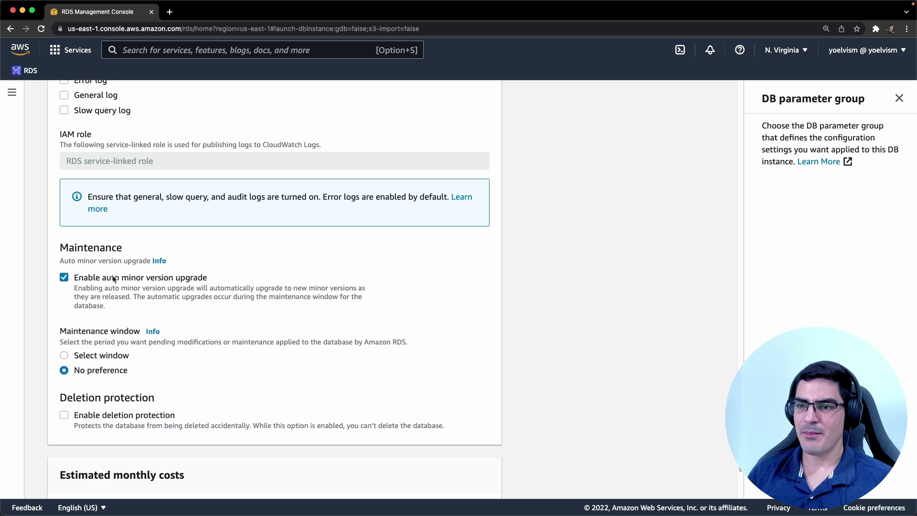
# Switch the maintenance window to Select window, keeping Monday at 00:00 UTC with a duration of 0.5 hours.
pyautogui.scroll(-1, 113, 268)
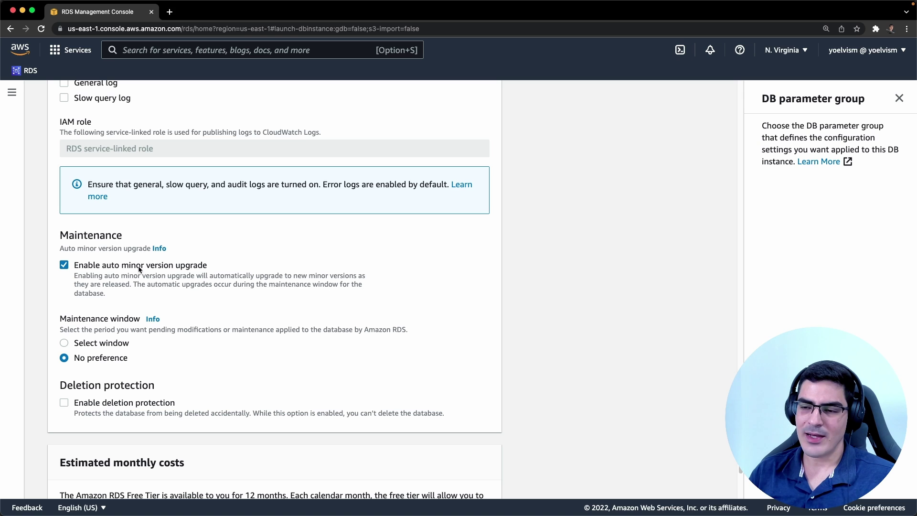
pyautogui.scroll(-1, 129, 279)
pyautogui.scroll(-1, 123, 308)
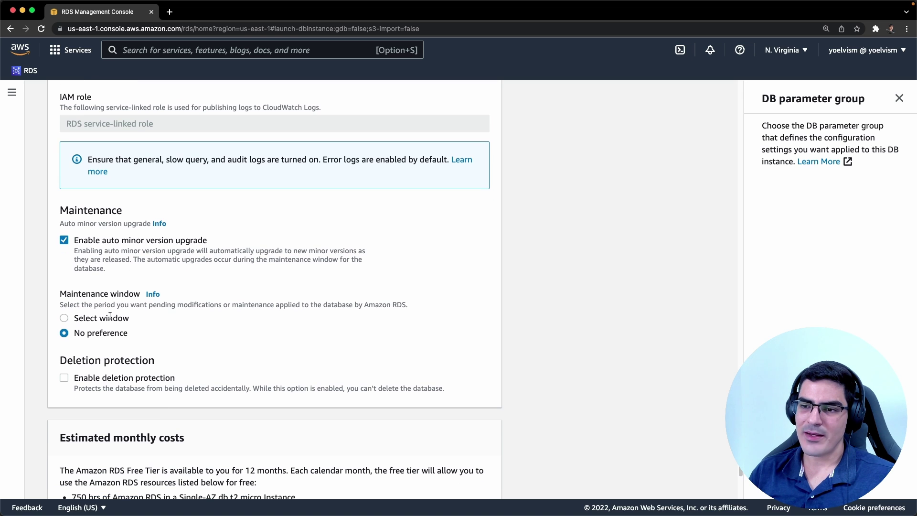
pyautogui.scroll(-3, 90, 321)
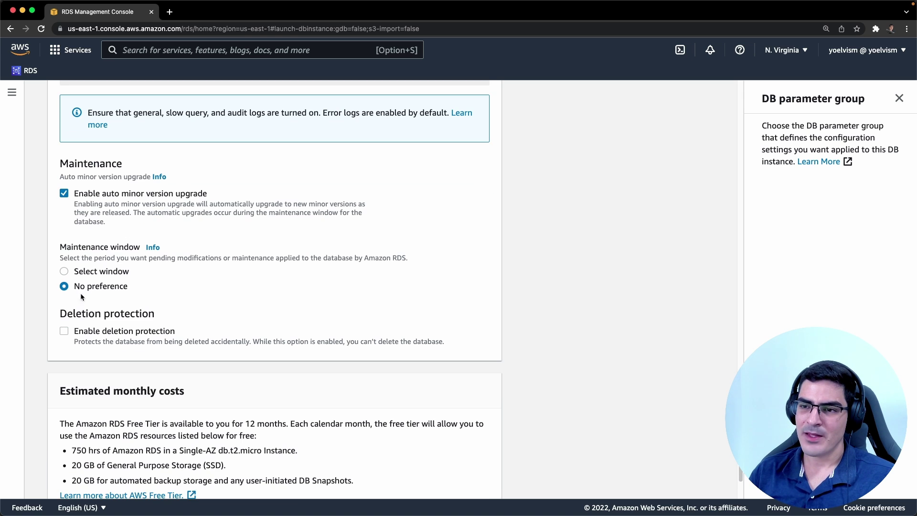
pyautogui.click(64, 271)
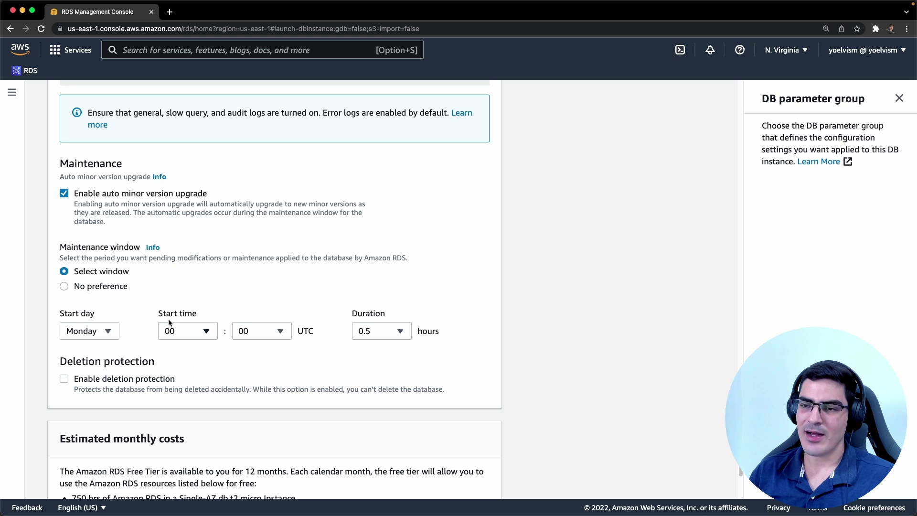
pyautogui.scroll(1, 143, 287)
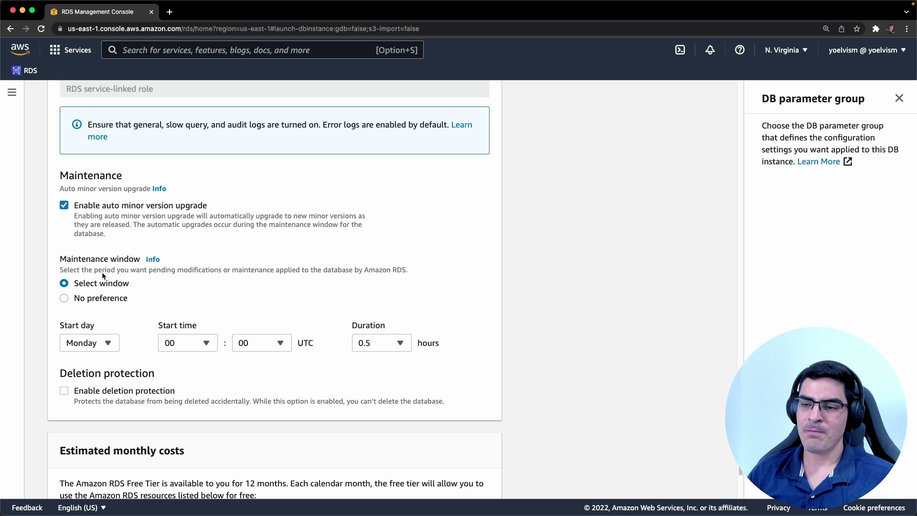
# Review the deletion protection option and read the Free Tier allowances listed under the estimated monthly costs.
pyautogui.scroll(-3, 102, 274)
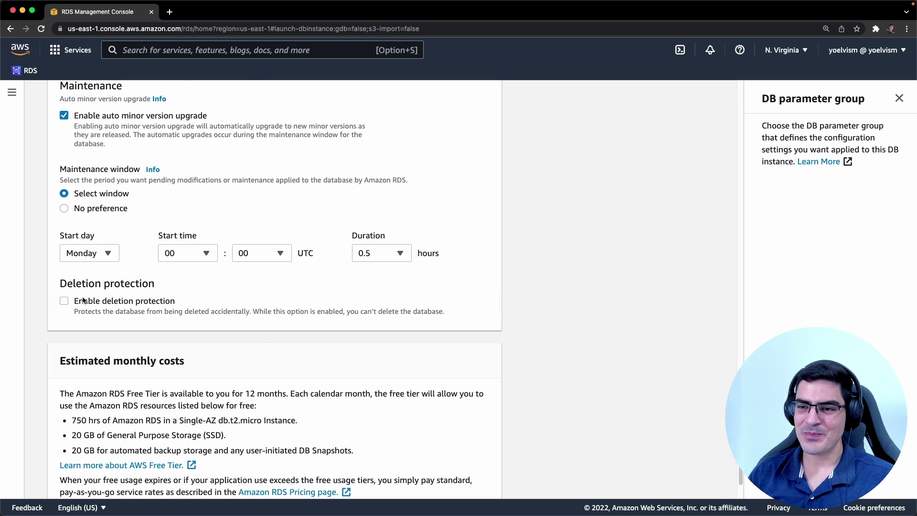
pyautogui.scroll(-3, 172, 349)
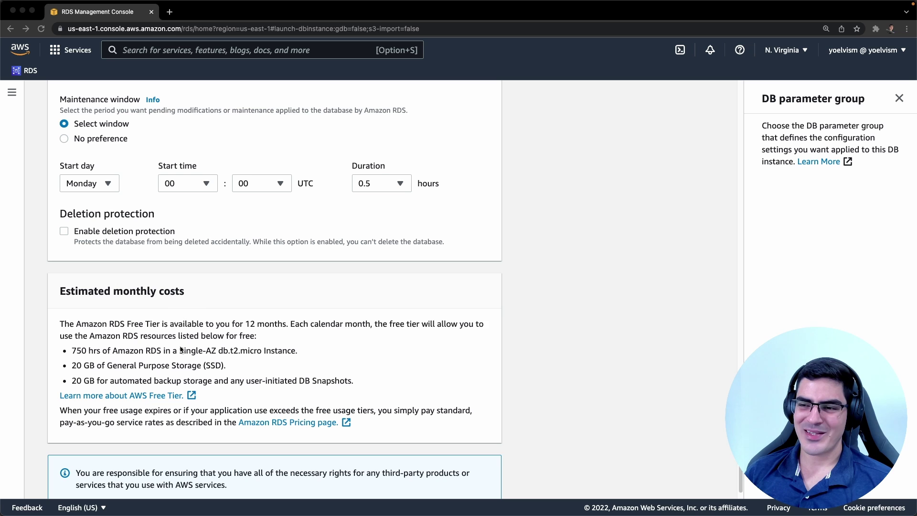
pyautogui.scroll(-2, 186, 324)
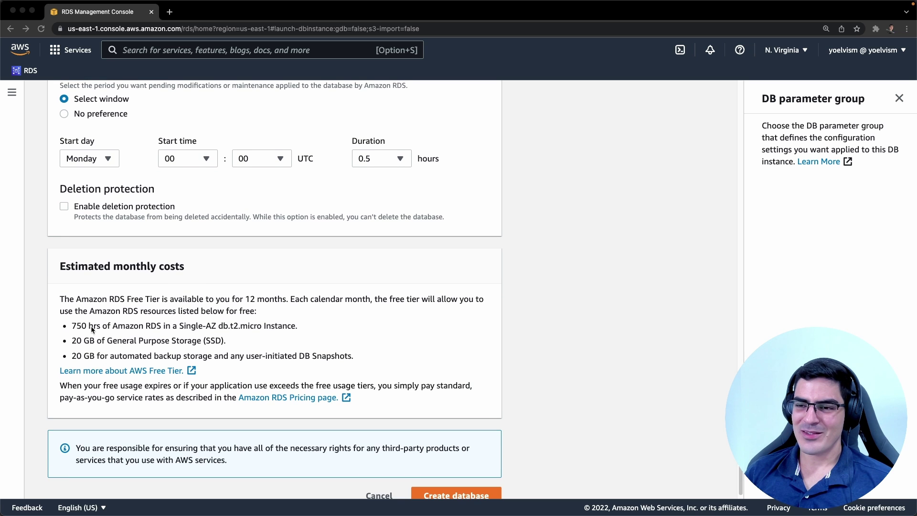
pyautogui.moveTo(72, 326); pyautogui.dragTo(114, 354)
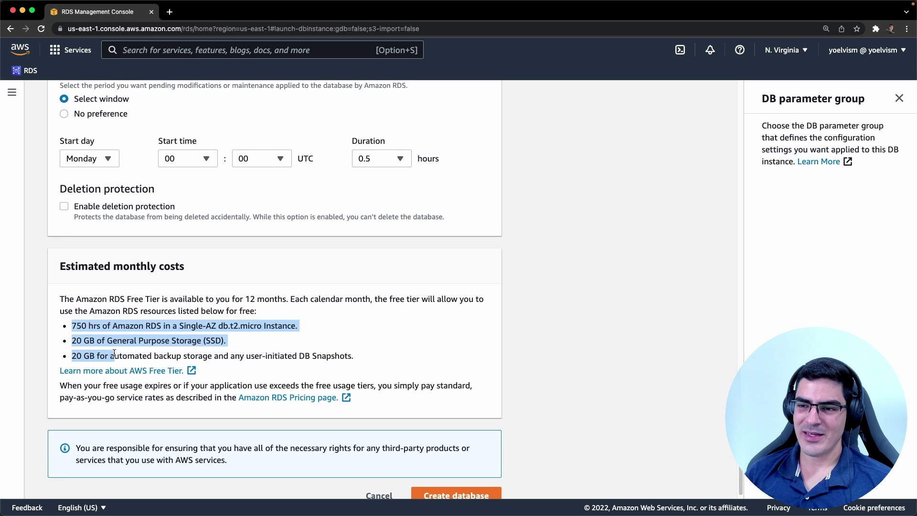
pyautogui.click(128, 334)
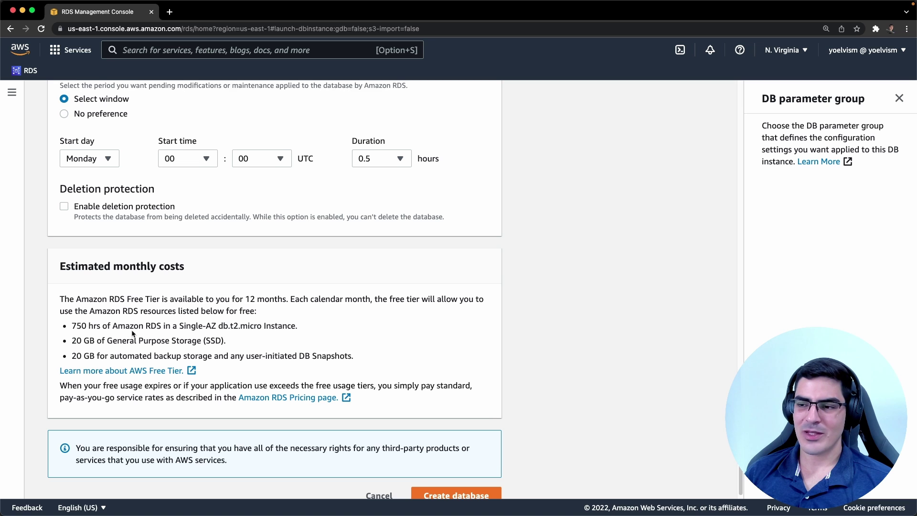
pyautogui.scroll(-1, 132, 335)
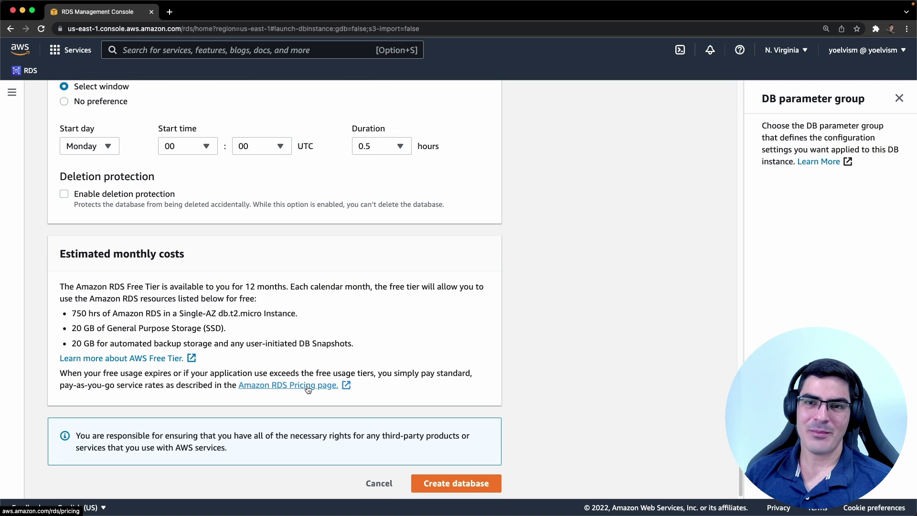
pyautogui.moveTo(217, 313); pyautogui.dragTo(267, 313)
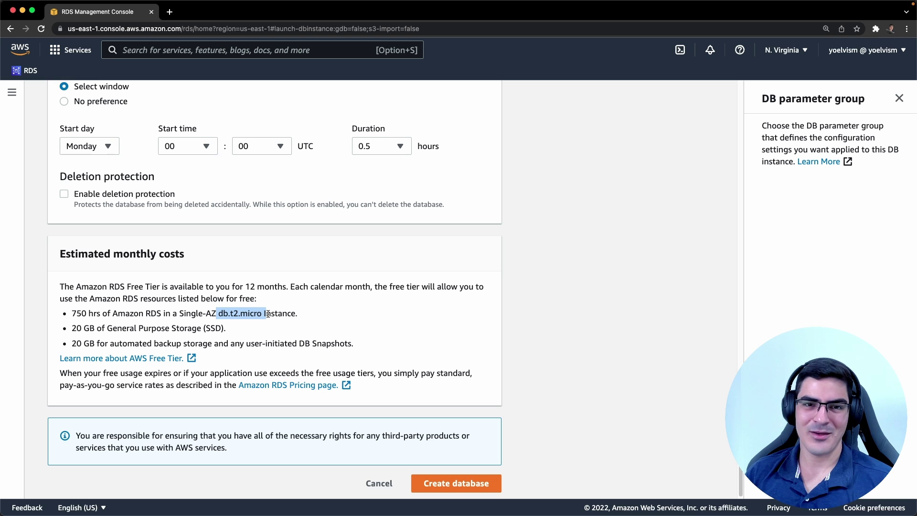
pyautogui.click(268, 314)
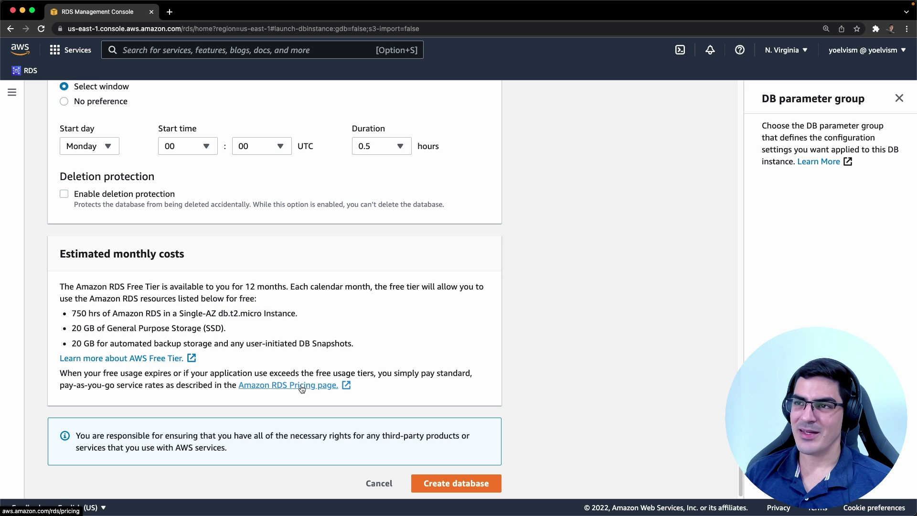
# Open the Amazon RDS pricing page and go to the pricing for the MySQL engine.
pyautogui.click(302, 389)
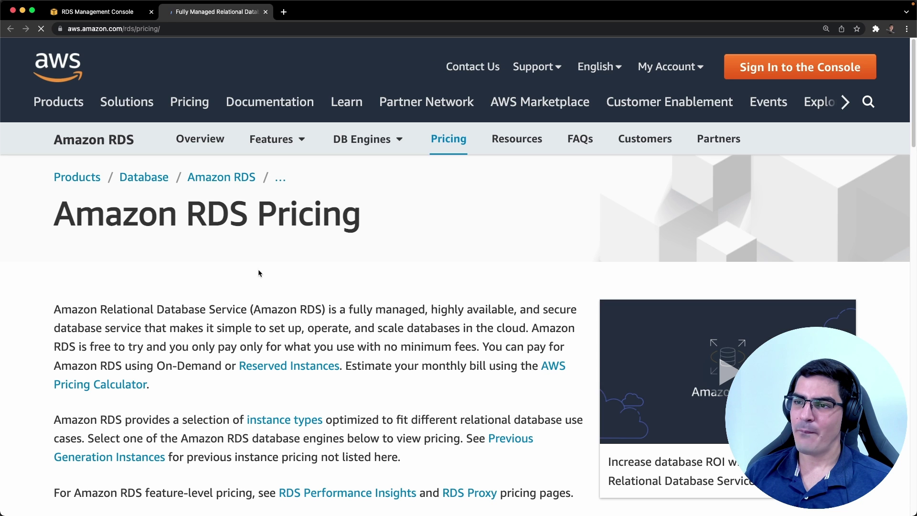
pyautogui.scroll(-10, 246, 291)
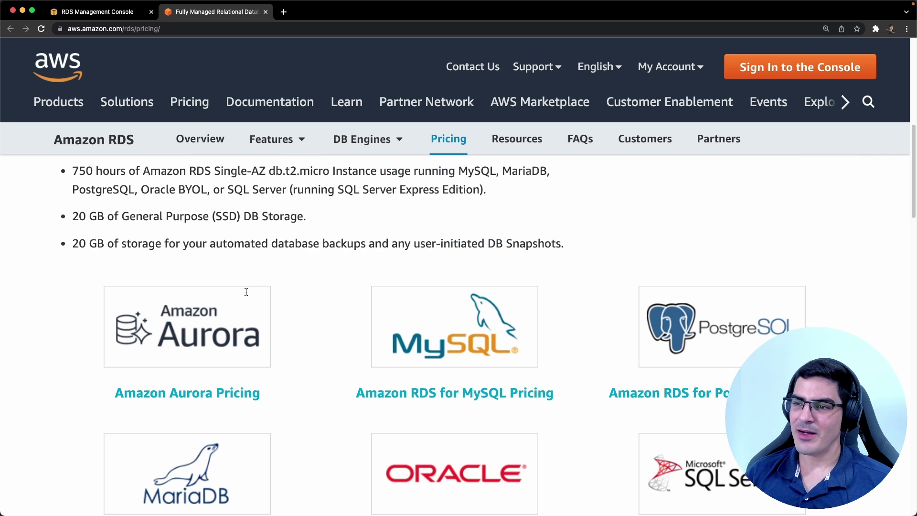
pyautogui.scroll(-1, 288, 274)
pyautogui.click(435, 323)
# Look over the MySQL pricing page's introduction and AWS Pricing Calculator offer, down to the On-Demand DB Instances section.
pyautogui.scroll(-5, 403, 274)
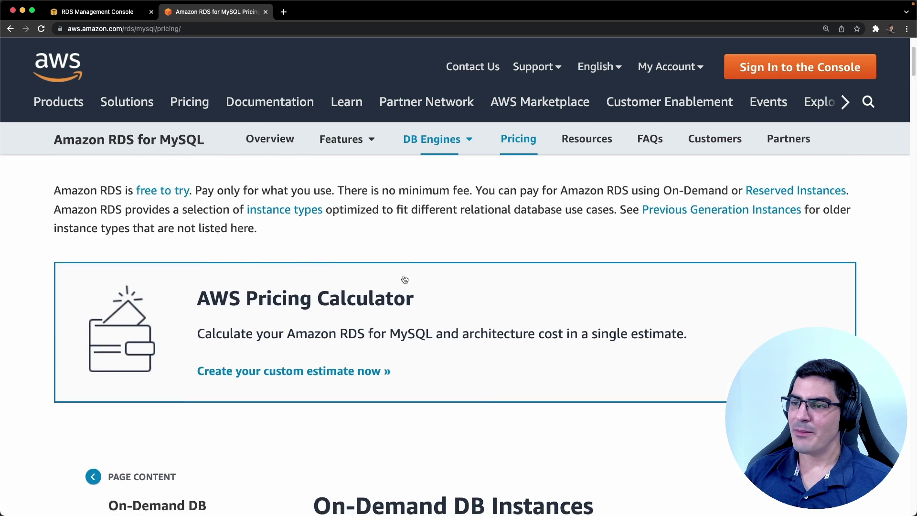
pyautogui.scroll(-4, 405, 279)
pyautogui.scroll(6, 377, 278)
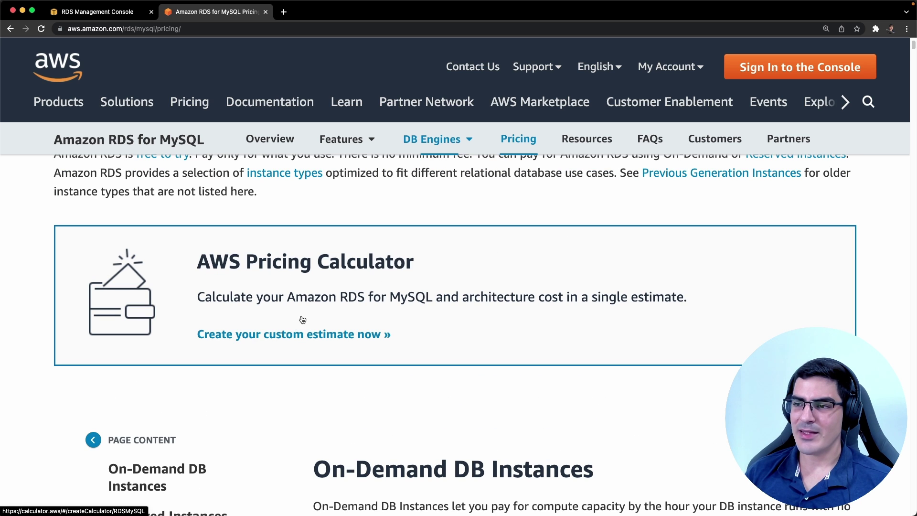
pyautogui.scroll(-5, 296, 325)
pyautogui.scroll(-10, 329, 310)
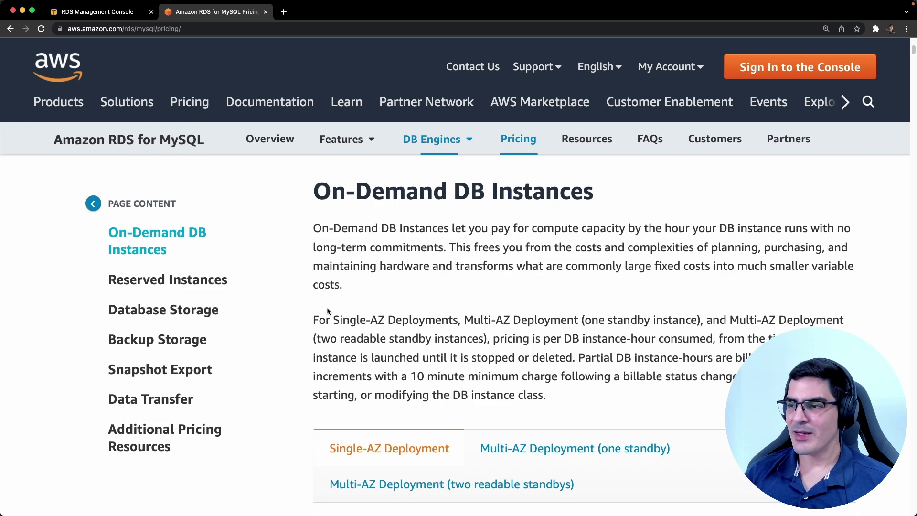
# Examine the hourly On-Demand prices per instance class for a Single-AZ Deployment in US East (Ohio).
pyautogui.scroll(-5, 363, 311)
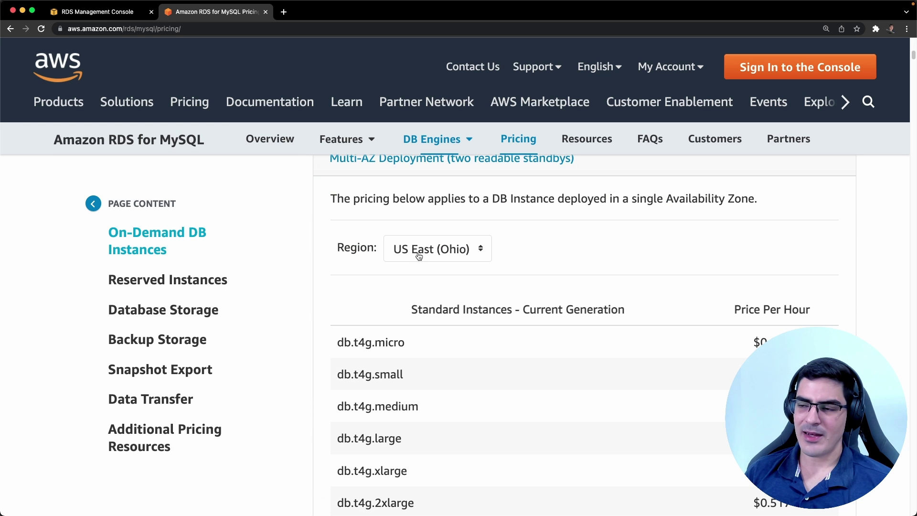
pyautogui.scroll(-1, 447, 324)
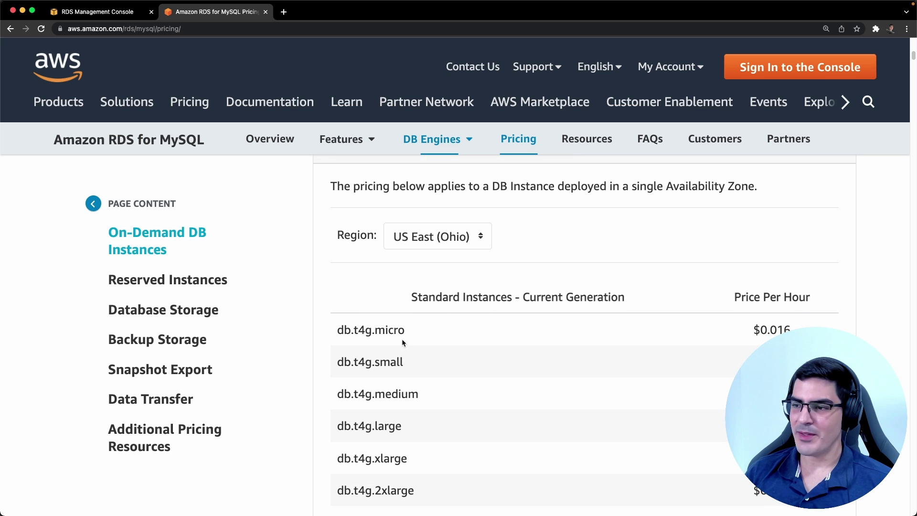
pyautogui.scroll(-10, 403, 341)
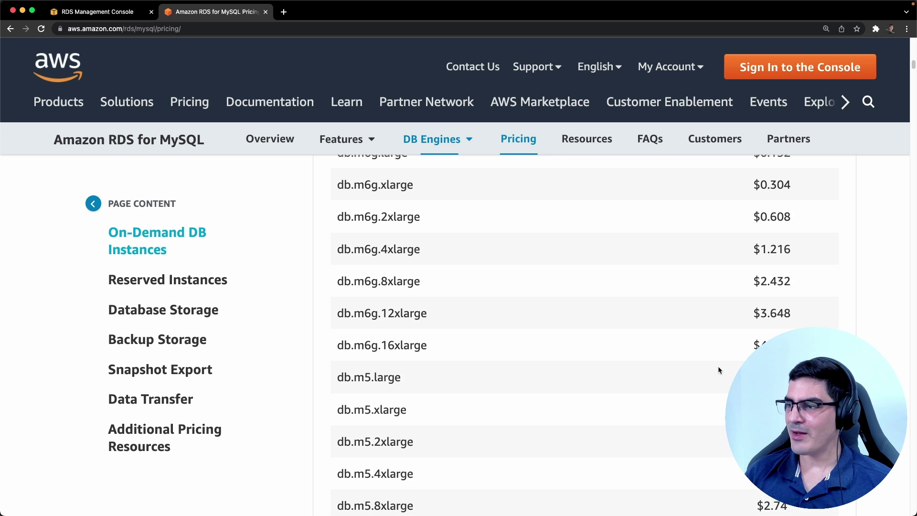
pyautogui.scroll(10, 712, 363)
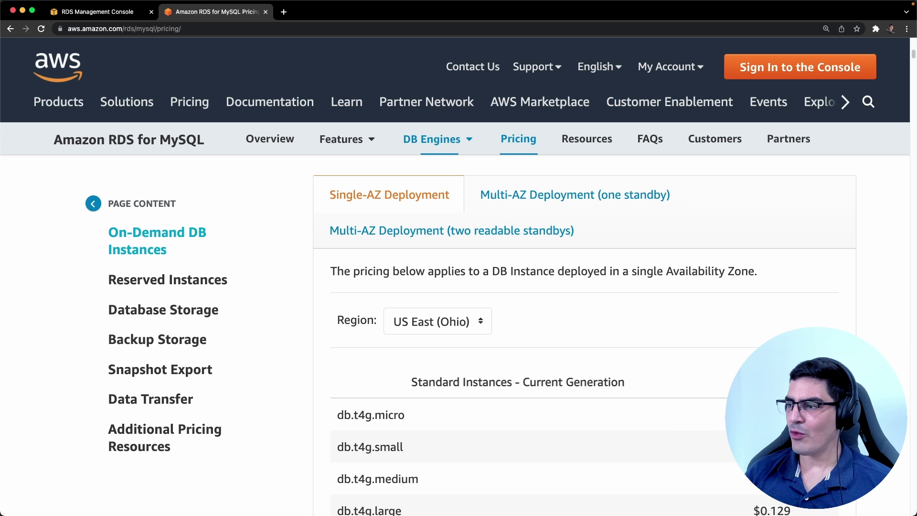
pyautogui.scroll(-1, 615, 365)
pyautogui.scroll(1, 611, 363)
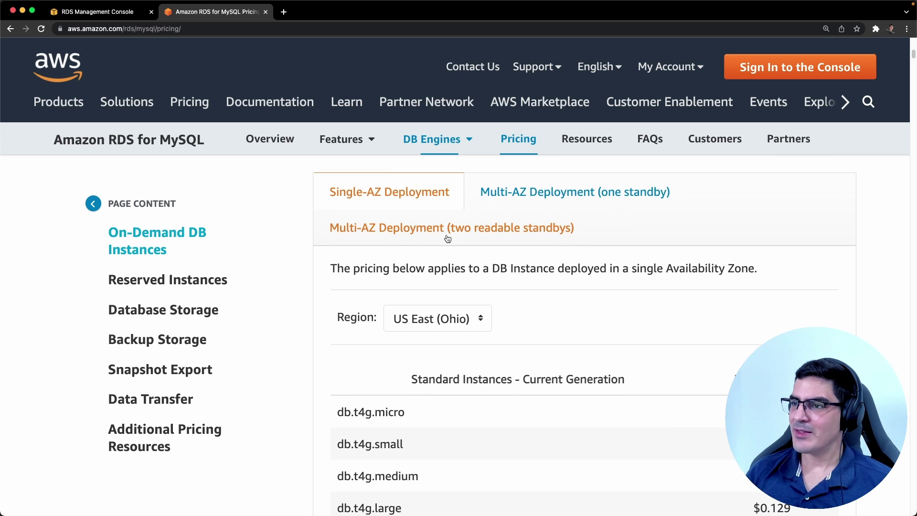
# Compare the On-Demand prices for the Multi-AZ deployments with one standby and with two readable standbys.
pyautogui.click(521, 193)
pyautogui.scroll(-2, 577, 314)
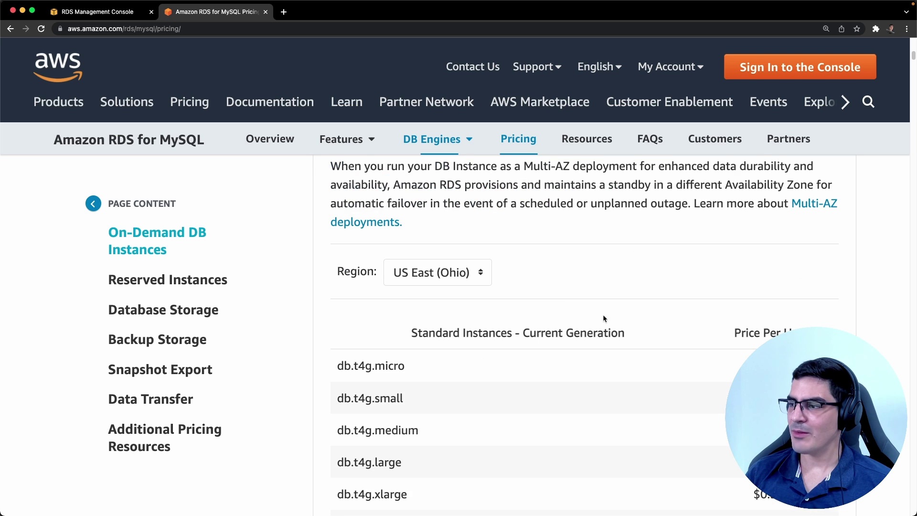
pyautogui.scroll(3, 655, 344)
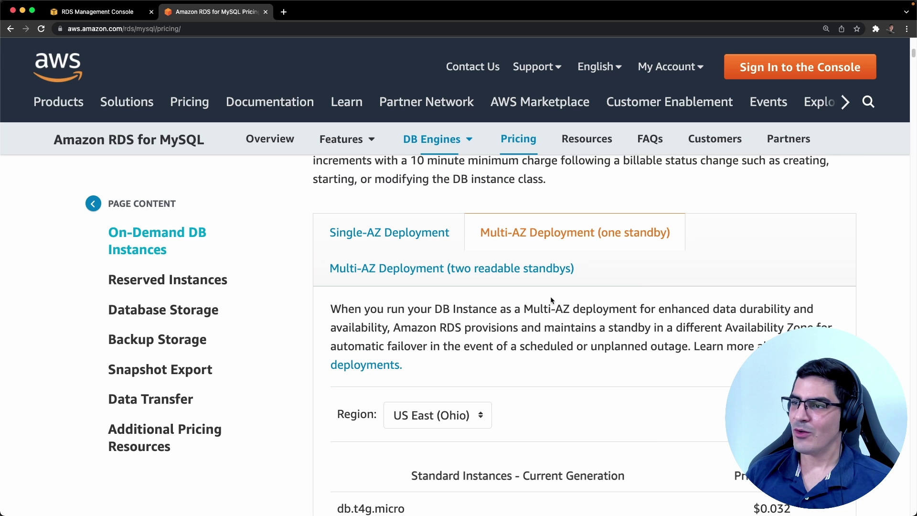
pyautogui.click(492, 274)
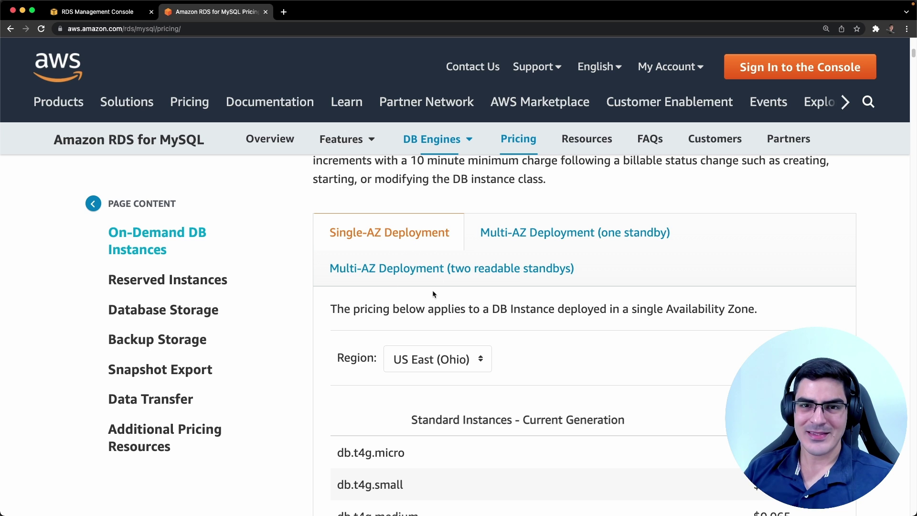
# Go to the Reserved Instances pricing and find the db.t3.micro table for the standard 1-year term.
pyautogui.click(174, 283)
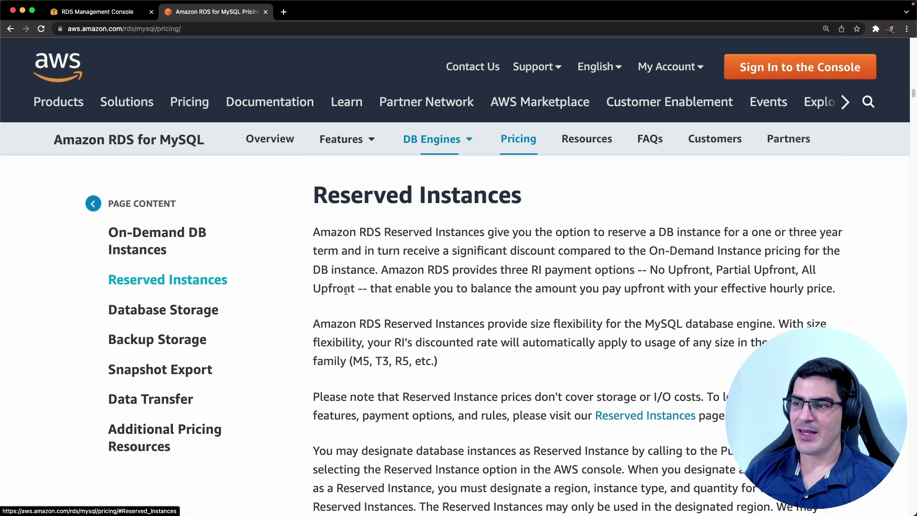
pyautogui.scroll(-10, 355, 317)
pyautogui.scroll(-3, 355, 317)
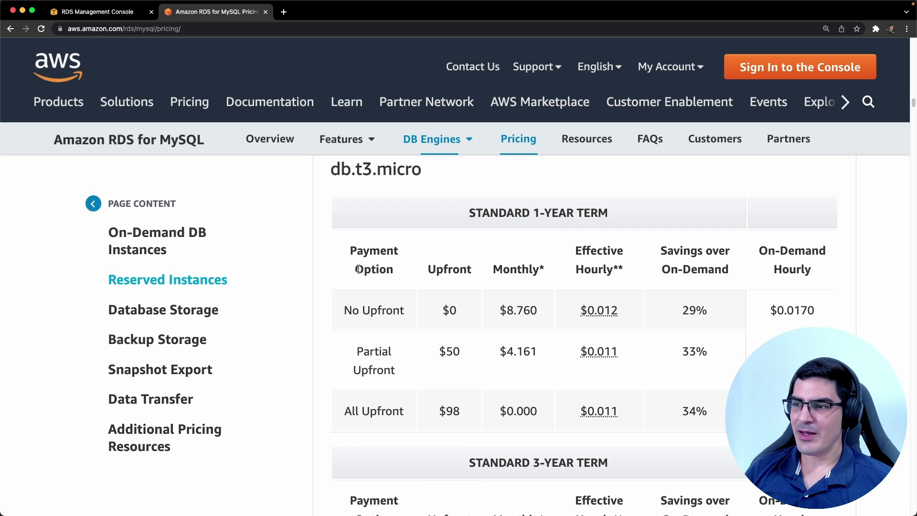
pyautogui.scroll(-2, 547, 357)
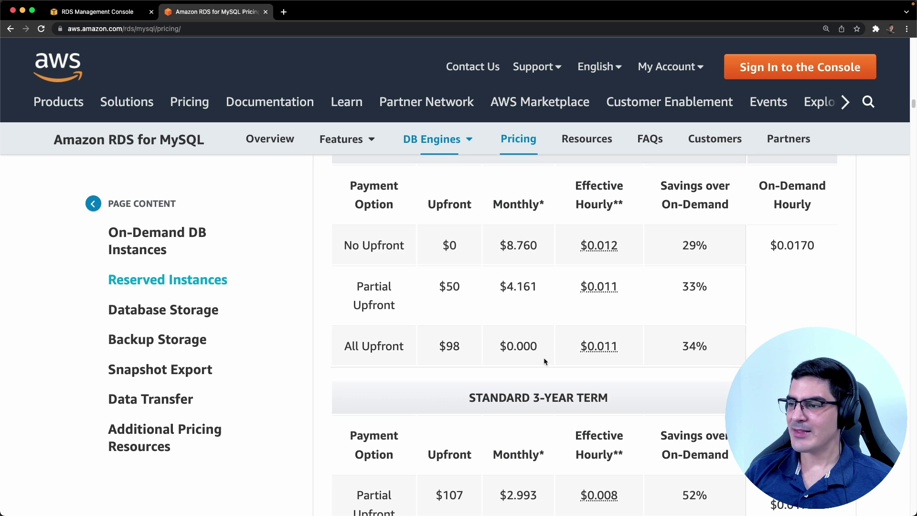
pyautogui.scroll(1, 550, 364)
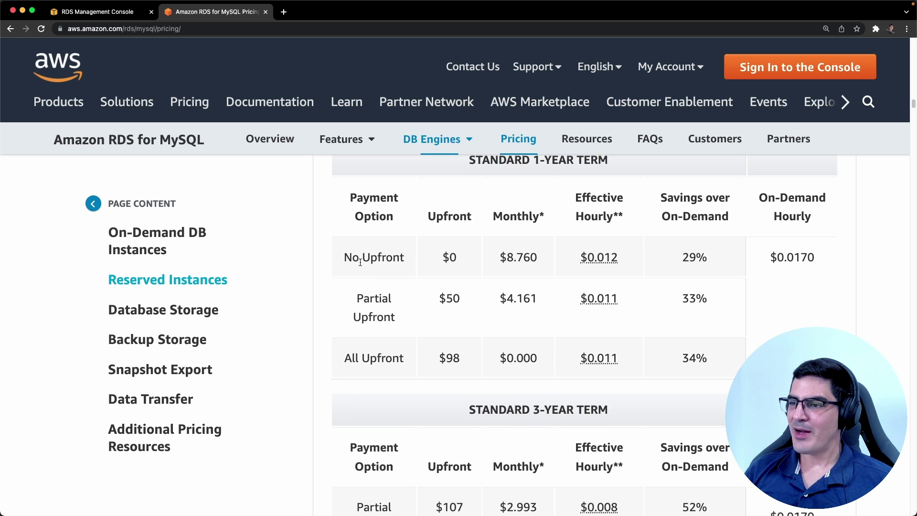
# Compare the No Upfront, Partial Upfront and All Upfront costs for db.t3.micro on the 1-year term.
pyautogui.moveTo(343, 256); pyautogui.dragTo(391, 258)
pyautogui.moveTo(345, 365); pyautogui.dragTo(389, 363)
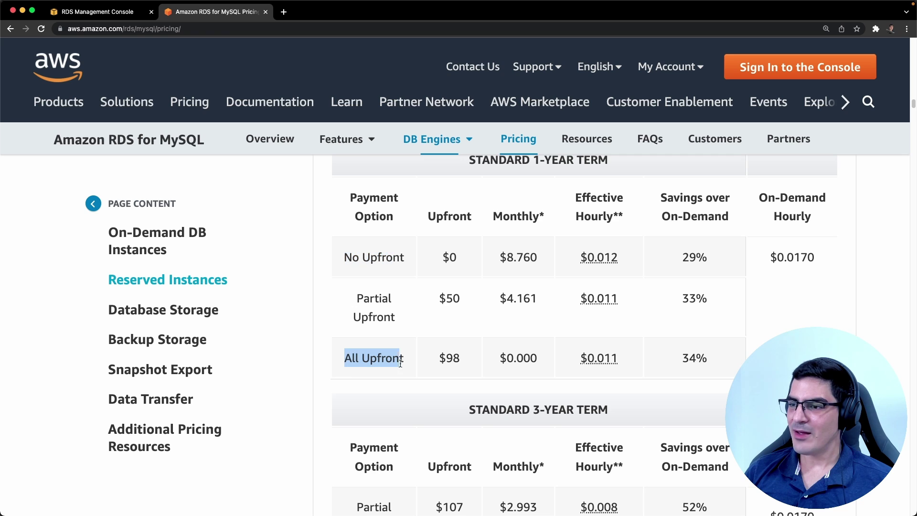
pyautogui.moveTo(354, 294); pyautogui.dragTo(399, 323)
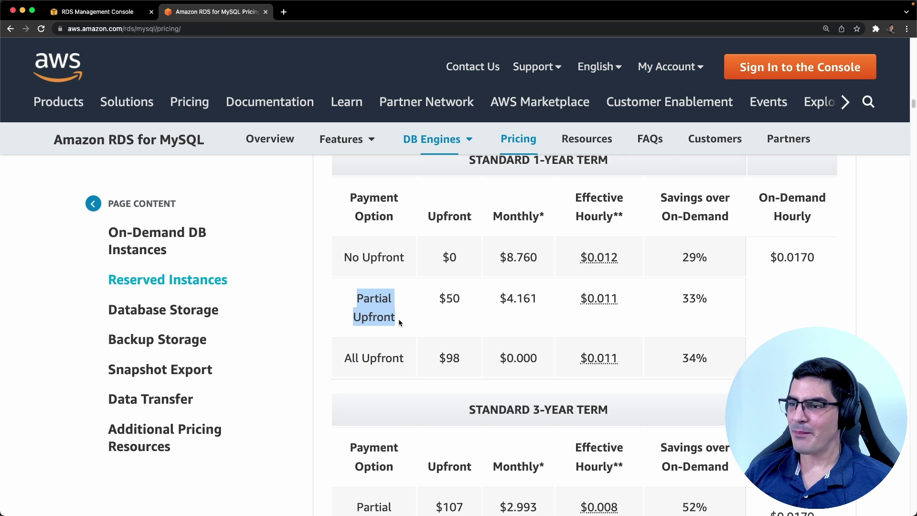
pyautogui.click(438, 299)
pyautogui.moveTo(495, 299); pyautogui.dragTo(556, 311)
pyautogui.click(408, 259)
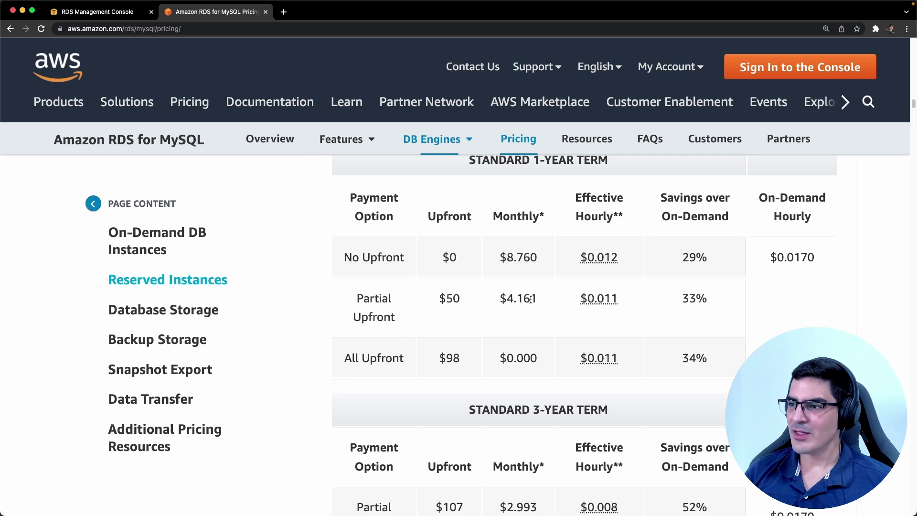
pyautogui.moveTo(494, 257); pyautogui.dragTo(538, 258)
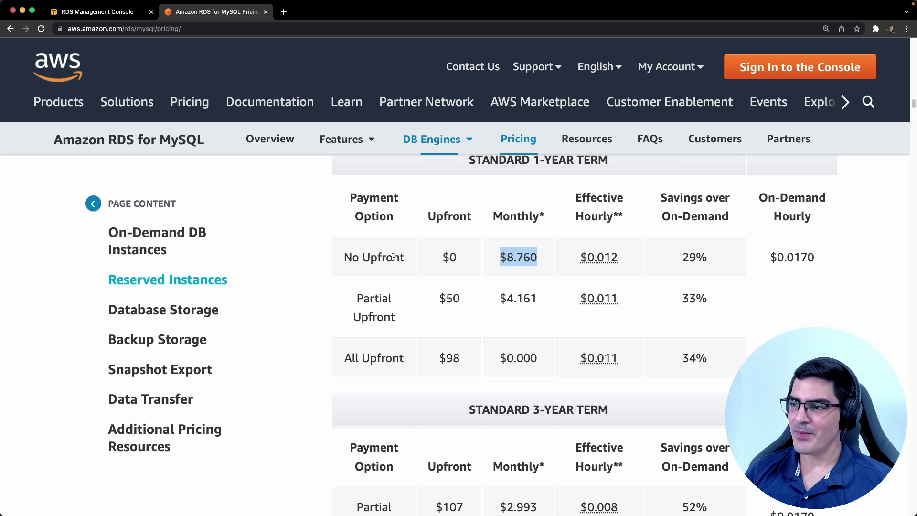
# Examine the db.t3.micro costs and savings for the standard 3-year term, highlighting the All Upfront savings over On-Demand.
pyautogui.scroll(-3, 394, 257)
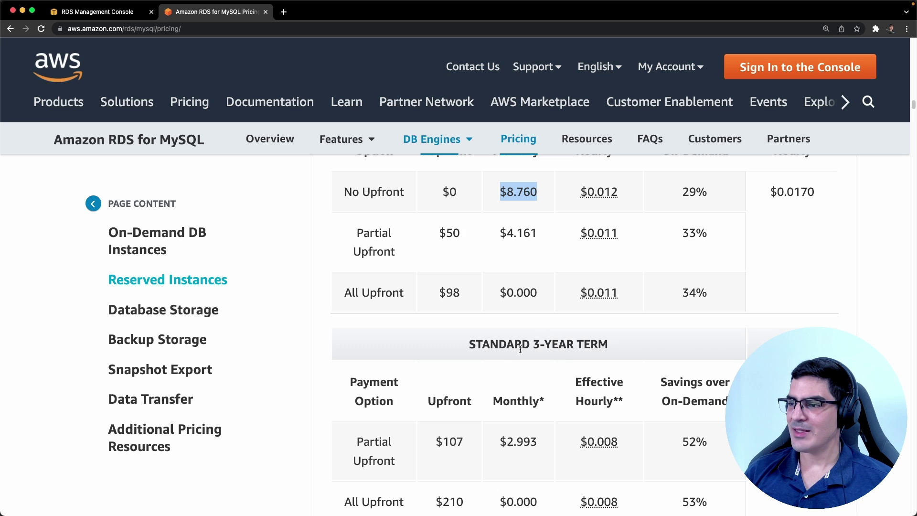
pyautogui.moveTo(517, 350); pyautogui.dragTo(608, 347)
pyautogui.scroll(-1, 581, 346)
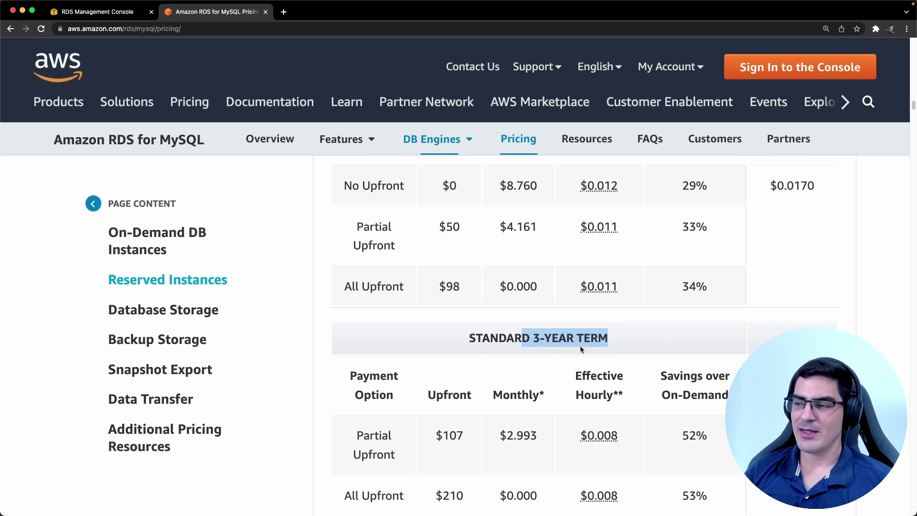
pyautogui.scroll(-5, 580, 346)
pyautogui.moveTo(352, 377); pyautogui.dragTo(404, 378)
pyautogui.moveTo(671, 370); pyautogui.dragTo(715, 372)
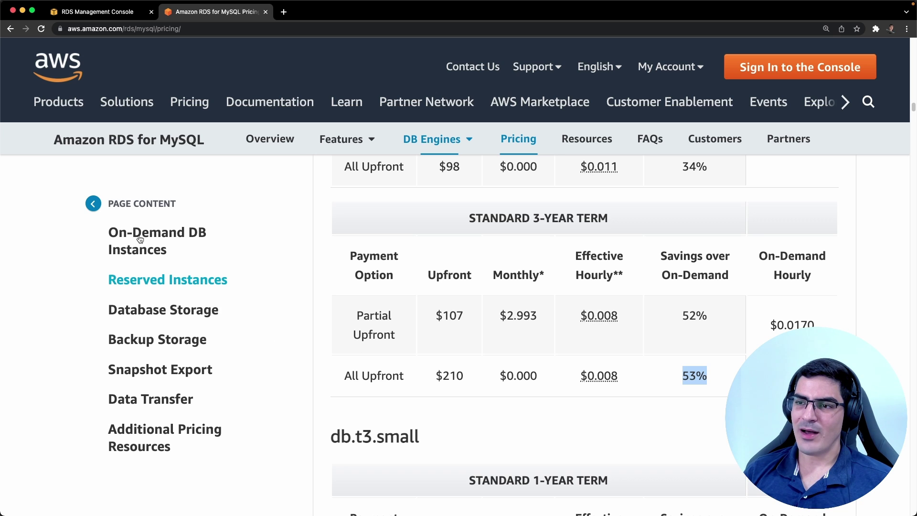
# Switch to the RDS console, locate the Reserved instances entry in its navigation, and return to the MySQL pricing page.
pyautogui.click(96, 14)
pyautogui.click(12, 93)
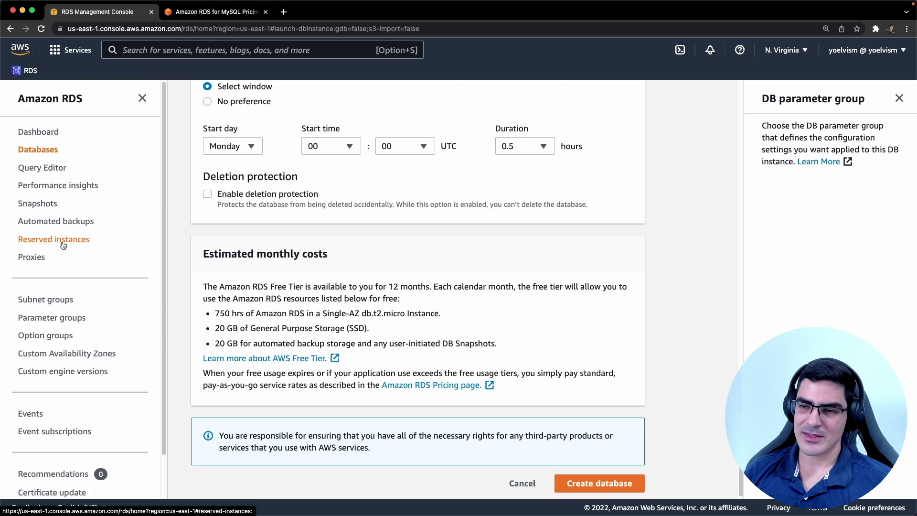
pyautogui.hotkey('ctrl', 'Tab')
# Go to the Database Storage pricing and check the Single-AZ General Purpose SSD rate per GB-month.
pyautogui.click(286, 308)
pyautogui.scroll(-3, 389, 379)
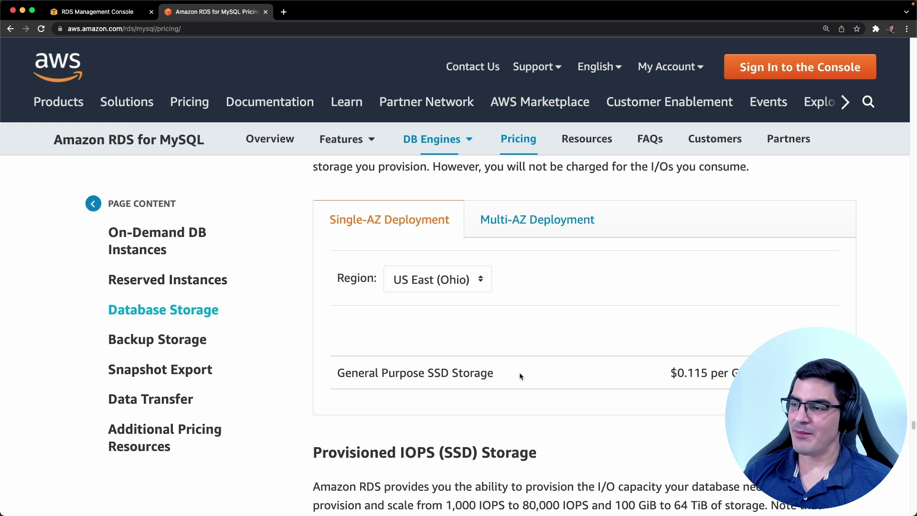
pyautogui.moveTo(666, 373); pyautogui.dragTo(774, 374)
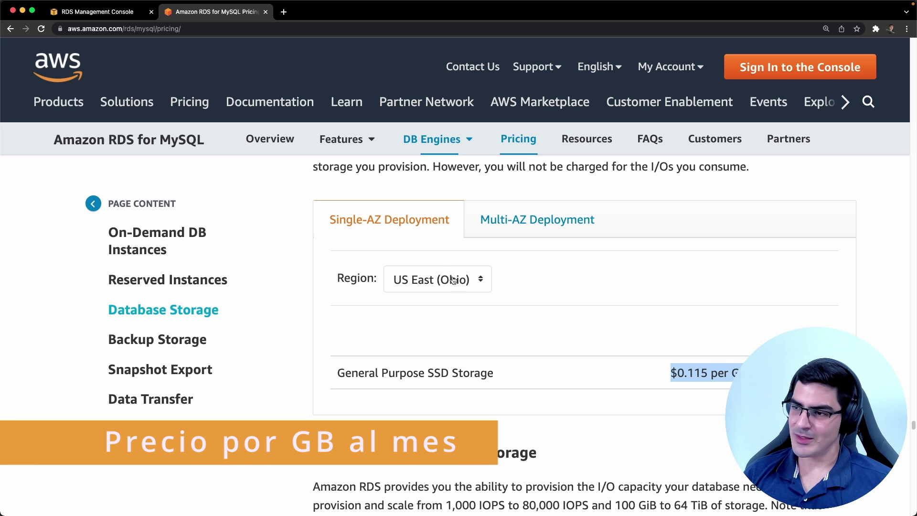
pyautogui.click(449, 322)
pyautogui.scroll(-6, 447, 325)
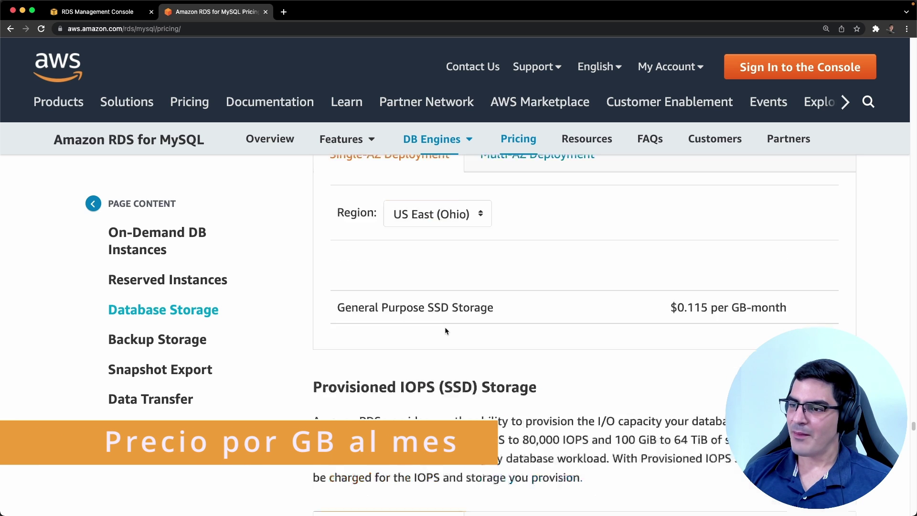
pyautogui.scroll(1, 437, 329)
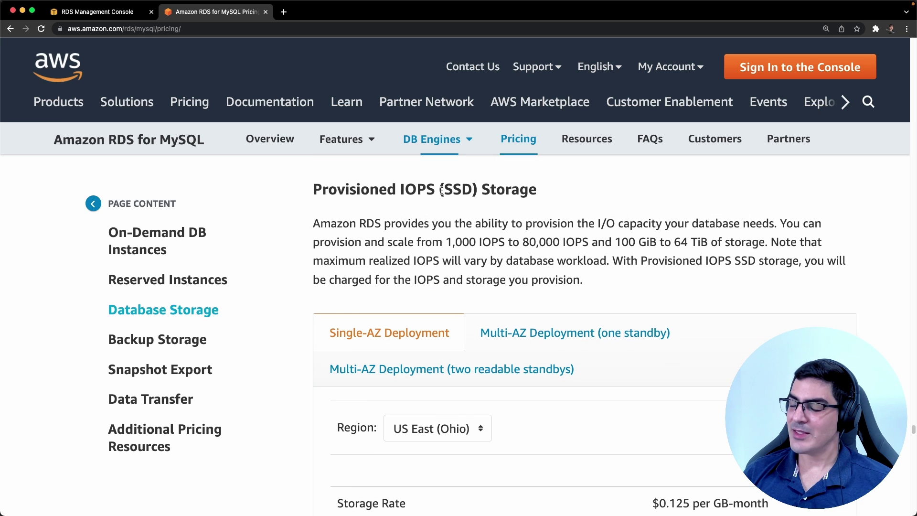
# Review the Single-AZ storage rates for Provisioned IOPS (SSD) and Magnetic Storage.
pyautogui.scroll(-3, 455, 251)
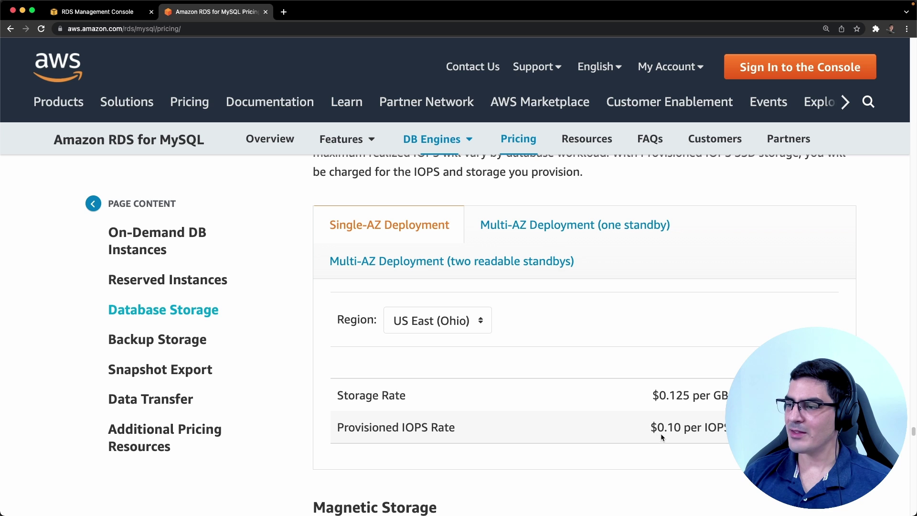
pyautogui.scroll(-2, 445, 354)
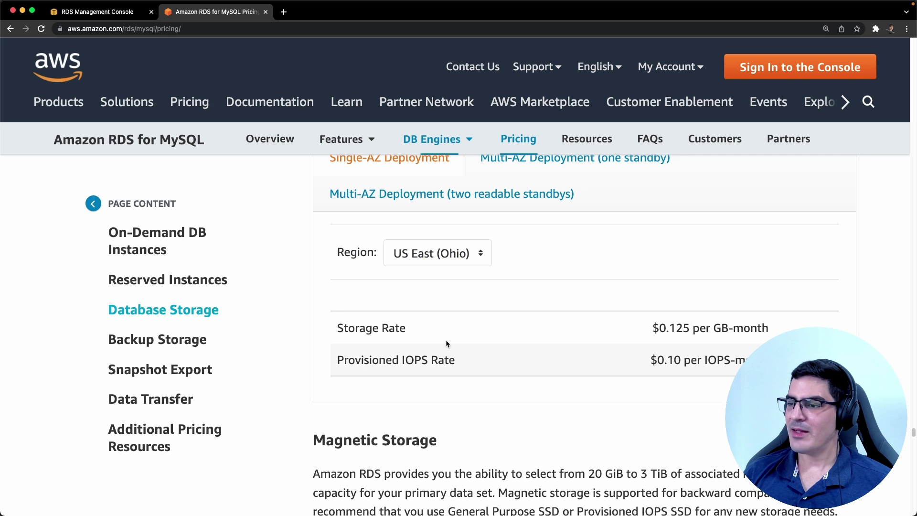
pyautogui.scroll(-3, 446, 340)
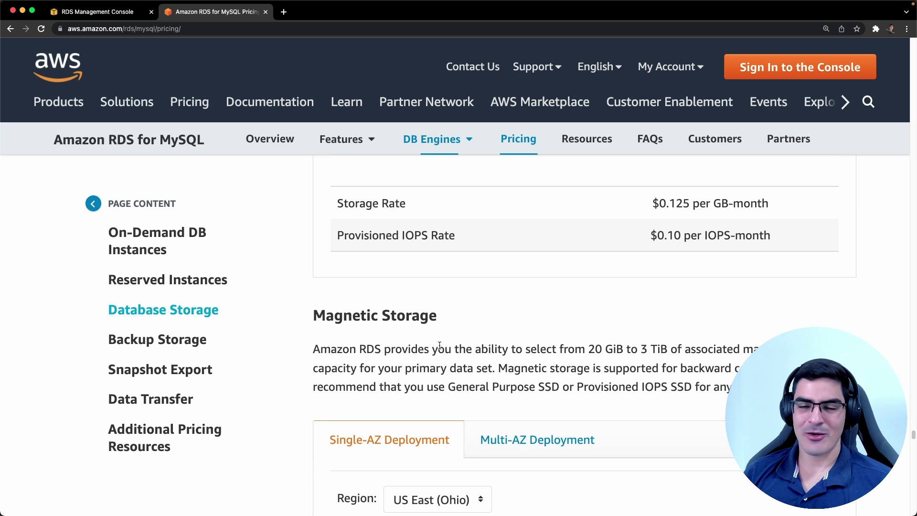
pyautogui.scroll(-6, 440, 345)
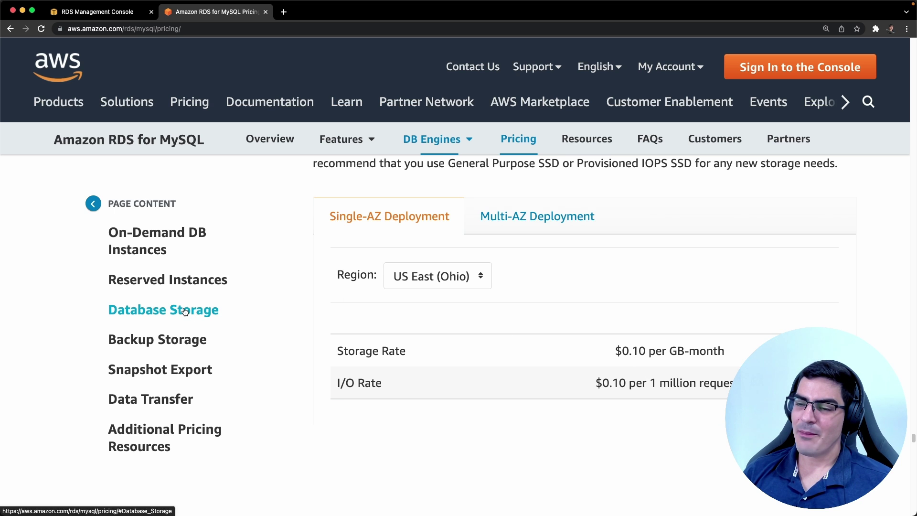
# Go to the Backup Storage pricing and read its billing rules, highlighting the passage on no additional charge.
pyautogui.click(158, 344)
pyautogui.scroll(-3, 402, 319)
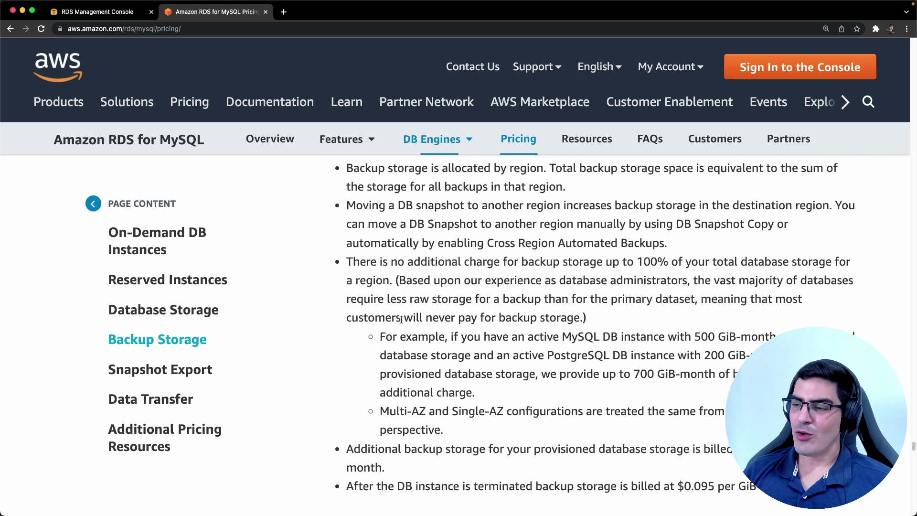
pyautogui.scroll(1, 425, 291)
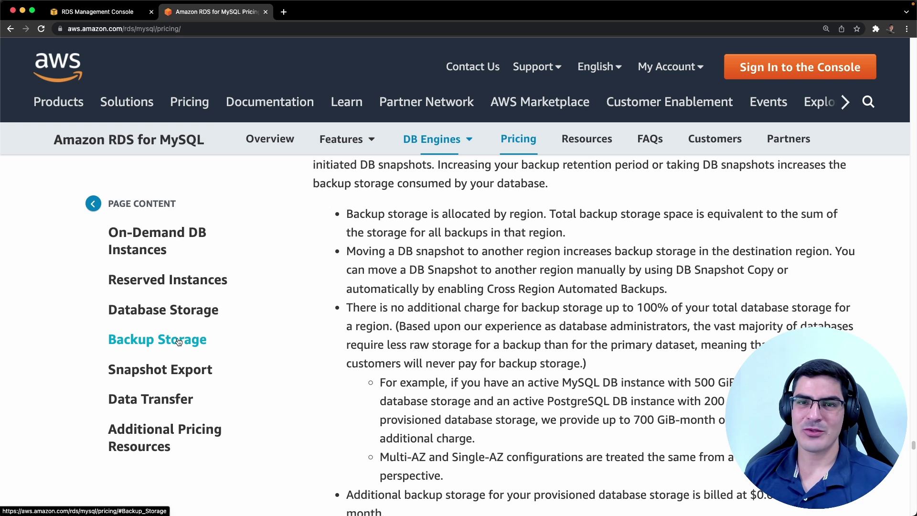
pyautogui.moveTo(377, 307); pyautogui.dragTo(532, 307)
pyautogui.scroll(-2, 532, 308)
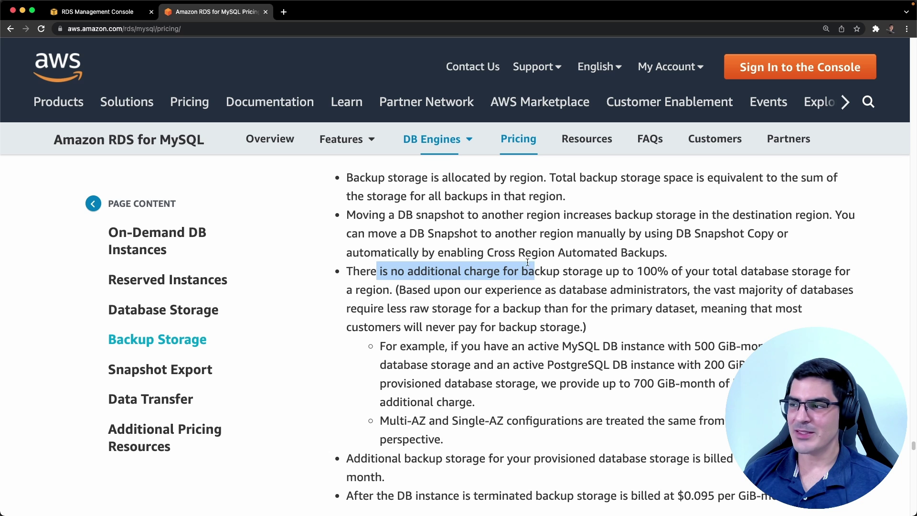
pyautogui.scroll(-3, 497, 289)
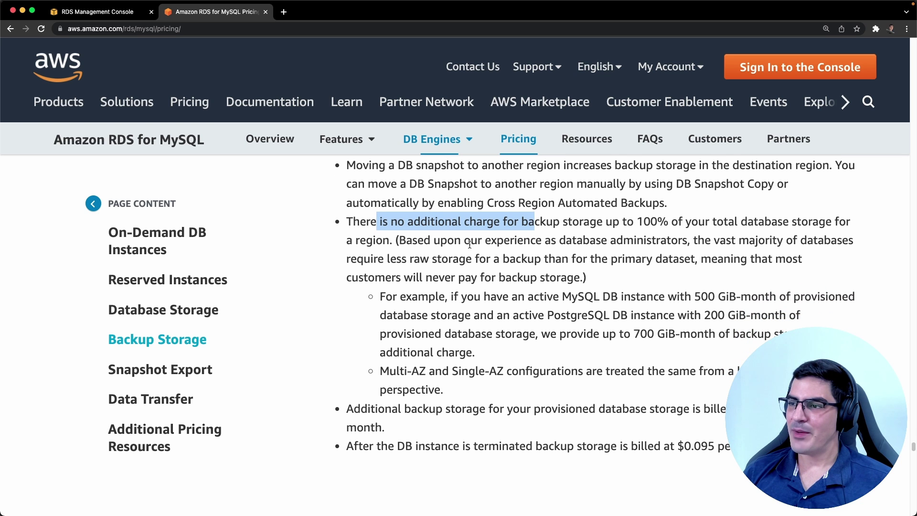
# Read the remaining Backup Storage billing rules and highlight the rate charged after a DB instance is terminated.
pyautogui.scroll(-3, 474, 273)
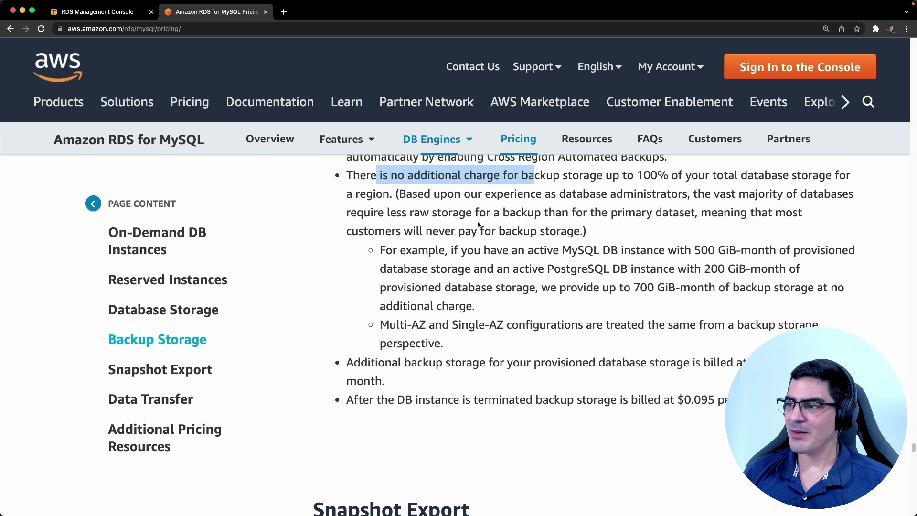
pyautogui.moveTo(678, 399); pyautogui.dragTo(714, 400)
pyautogui.scroll(-1, 627, 355)
pyautogui.scroll(-1, 627, 356)
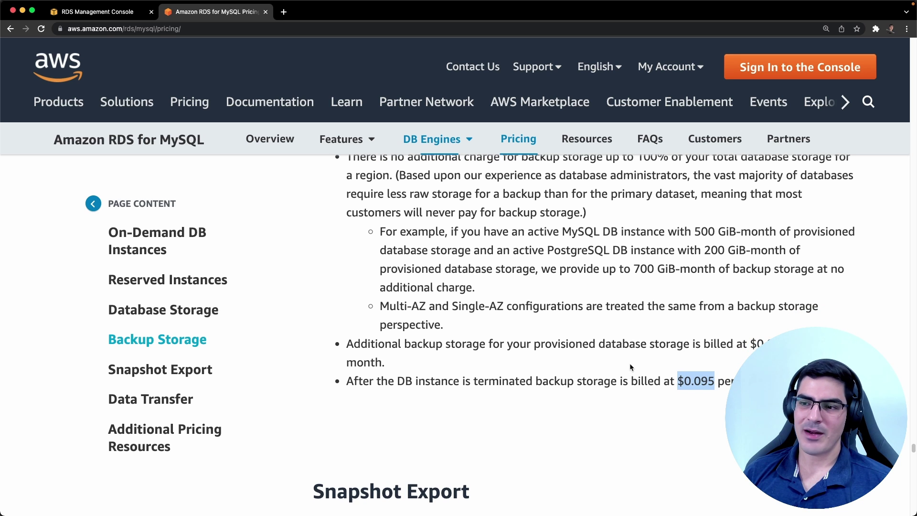
# View the Snapshot Export pricing and go to Data Transfer, highlighting the entry for all data transferred in from the internet.
pyautogui.click(162, 372)
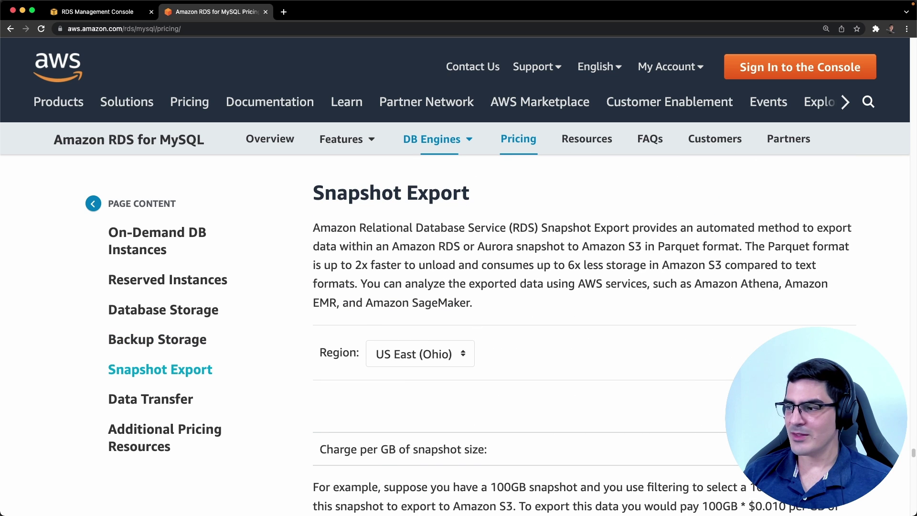
pyautogui.click(158, 400)
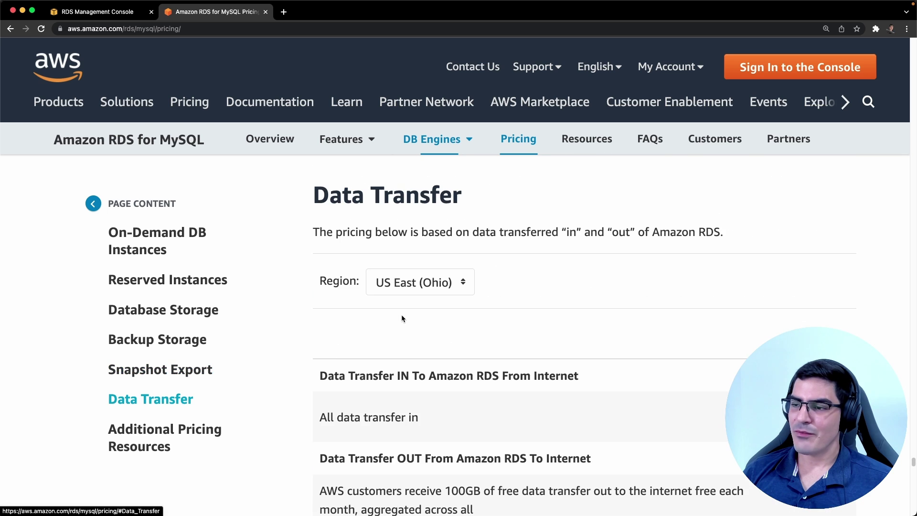
pyautogui.scroll(-3, 402, 315)
pyautogui.moveTo(320, 317); pyautogui.dragTo(427, 323)
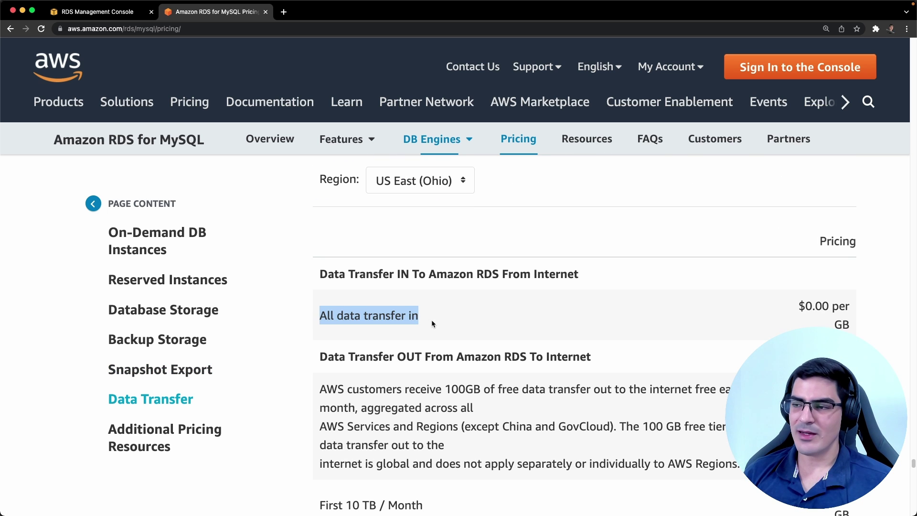
pyautogui.scroll(-3, 431, 323)
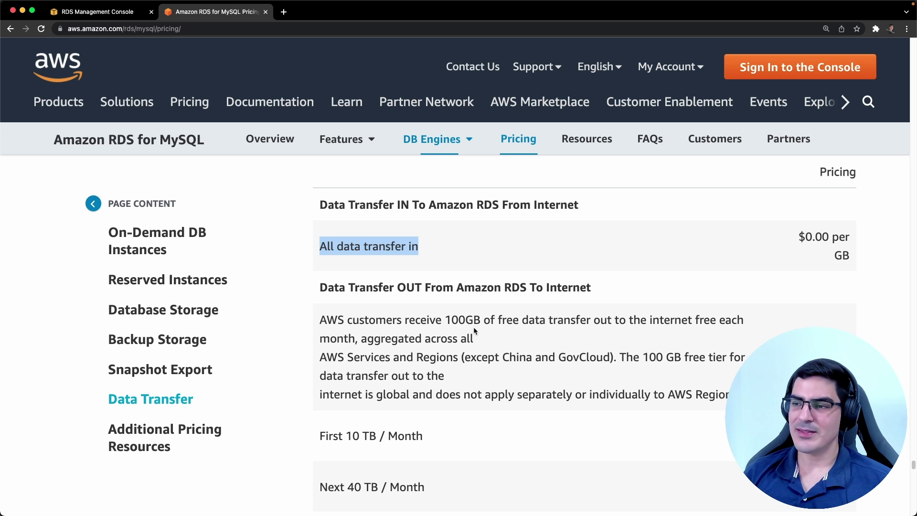
# Review the rates for data transfer out to the internet, highlighting the 100GB free monthly allowance.
pyautogui.scroll(-1, 473, 326)
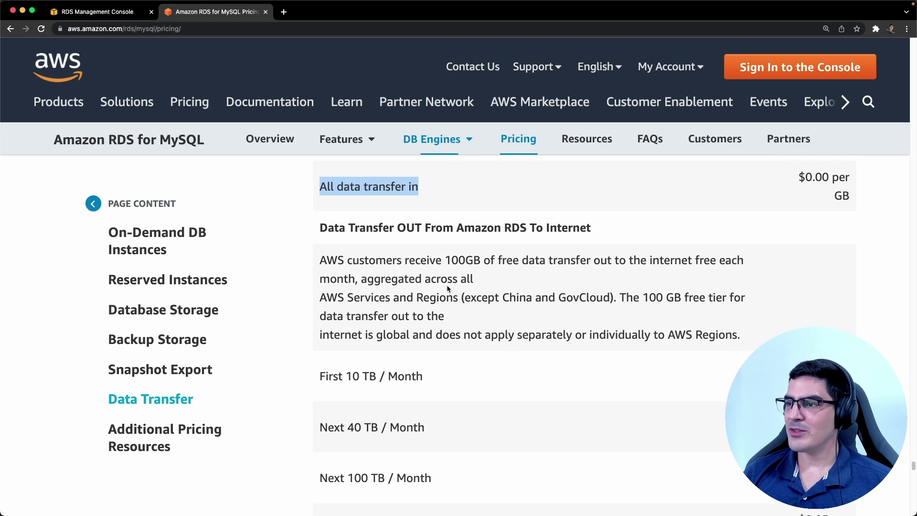
pyautogui.click(447, 261)
pyautogui.moveTo(446, 259); pyautogui.dragTo(478, 260)
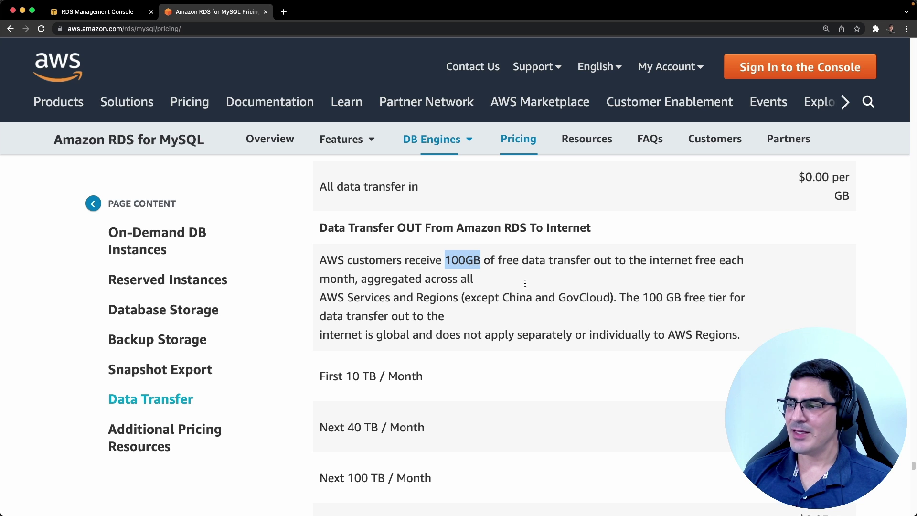
pyautogui.click(477, 261)
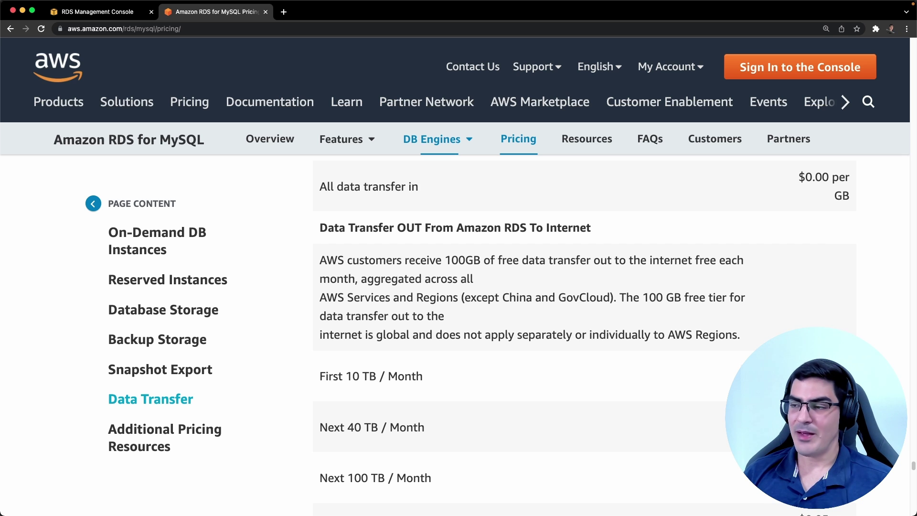
pyautogui.moveTo(445, 260); pyautogui.dragTo(518, 260)
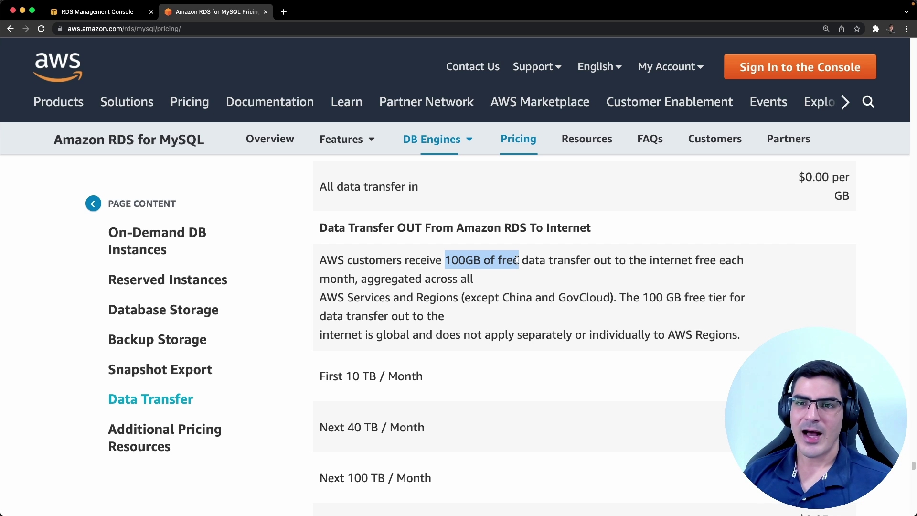
pyautogui.scroll(-4, 454, 286)
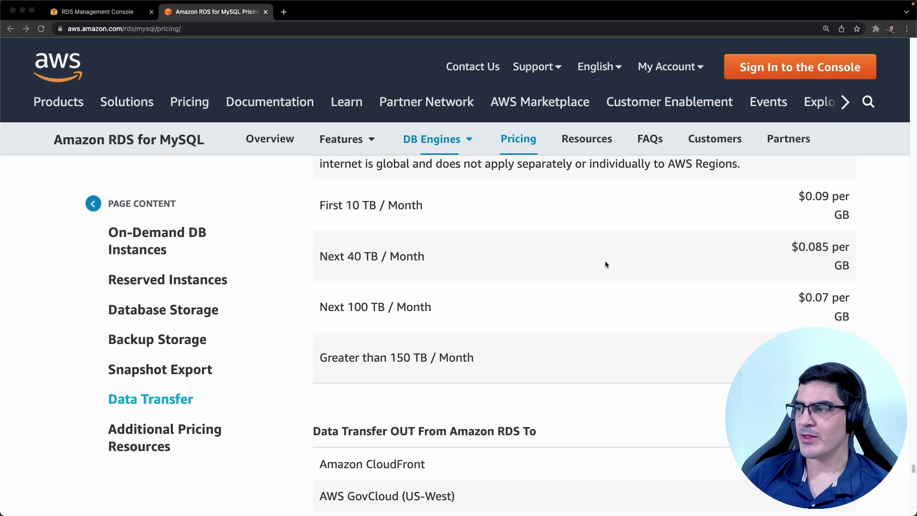
# Return to the RDS console and submit the configured db-instance-demo for creation.
pyautogui.click(117, 13)
pyautogui.scroll(-1, 383, 300)
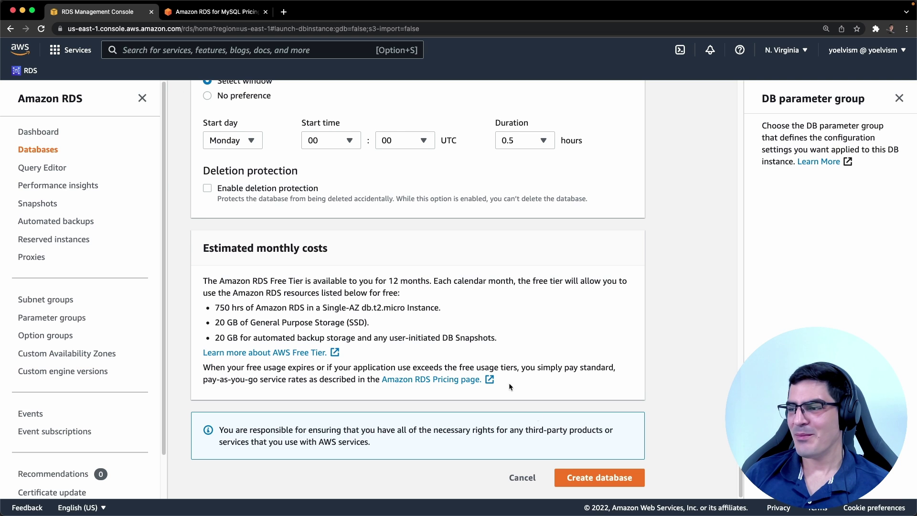
pyautogui.click(587, 478)
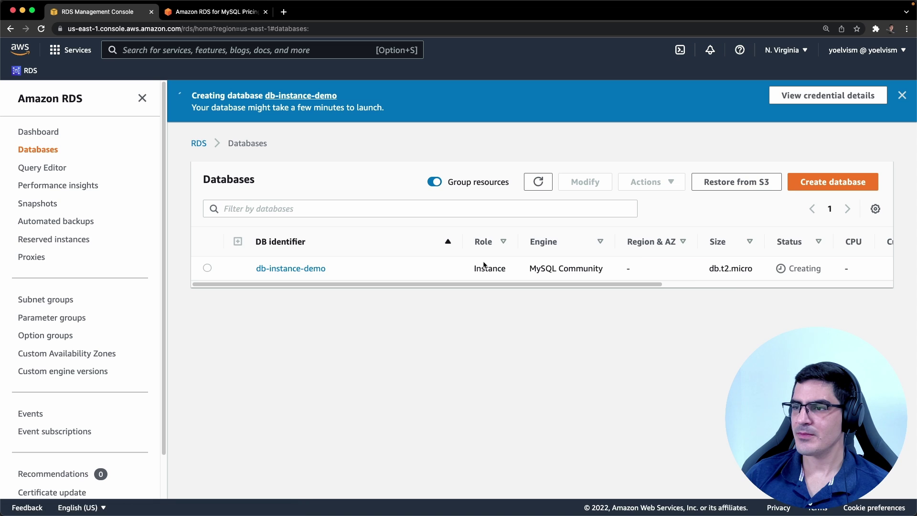
# Check db-instance-demo's status in the refreshed databases list, and open the instance to review its connectivity and security details.
pyautogui.hscroll(3, 753, 268)
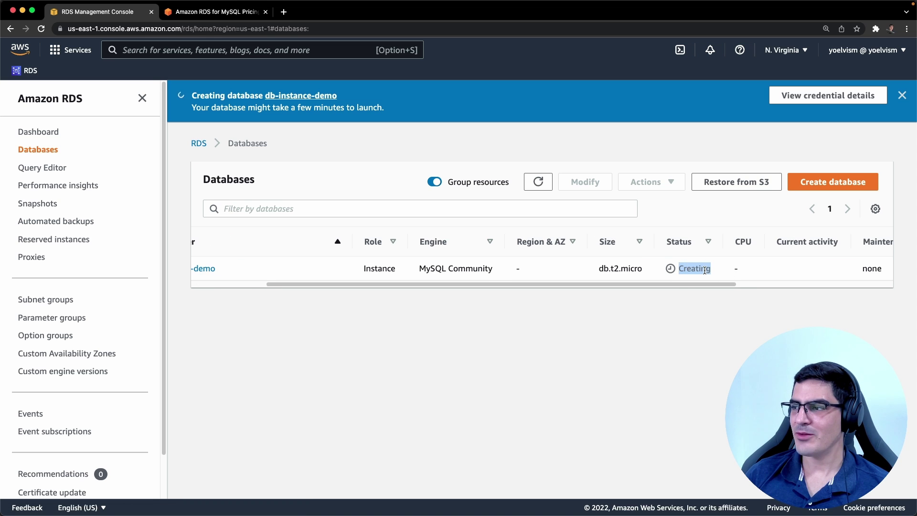
pyautogui.hscroll(-3, 692, 269)
pyautogui.click(537, 185)
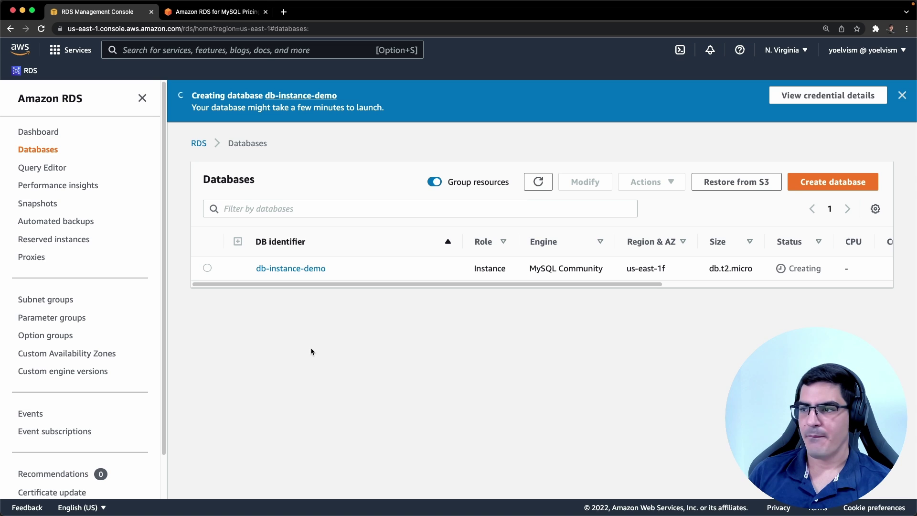
pyautogui.click(307, 269)
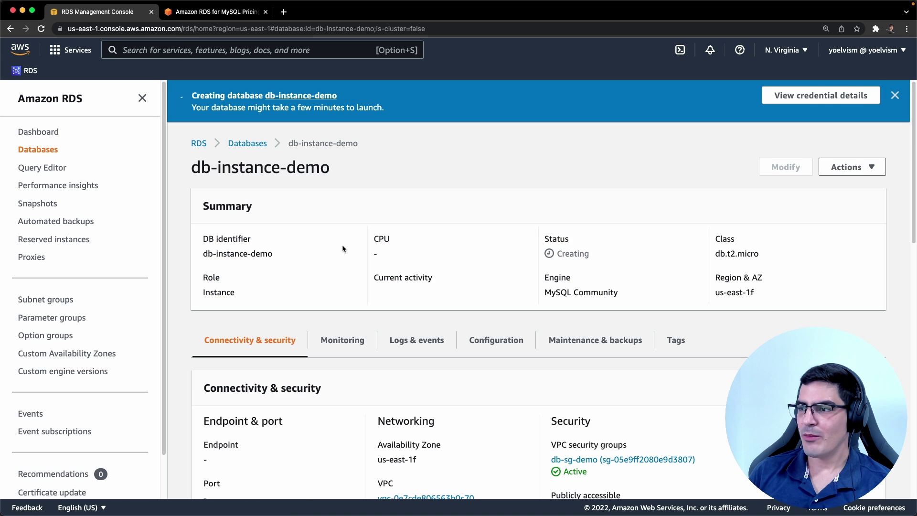
pyautogui.scroll(-5, 342, 244)
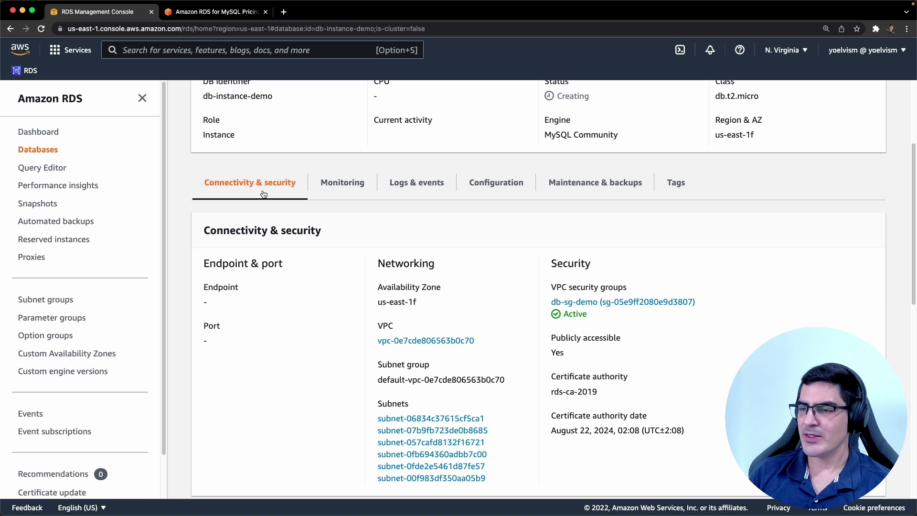
pyautogui.scroll(-1, 277, 224)
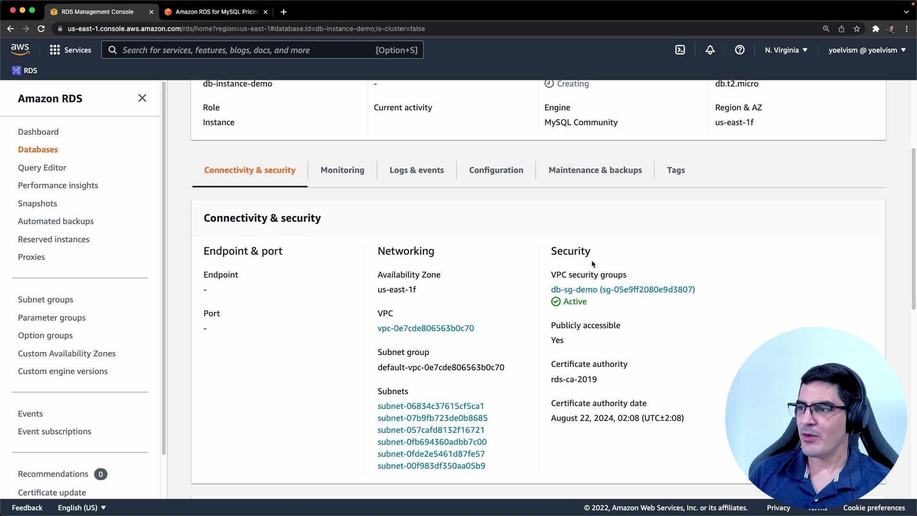
# Open the instance's db-sg-demo security group in a new tab and bring up its inbound rules for editing.
pyautogui.rightClick(581, 292)
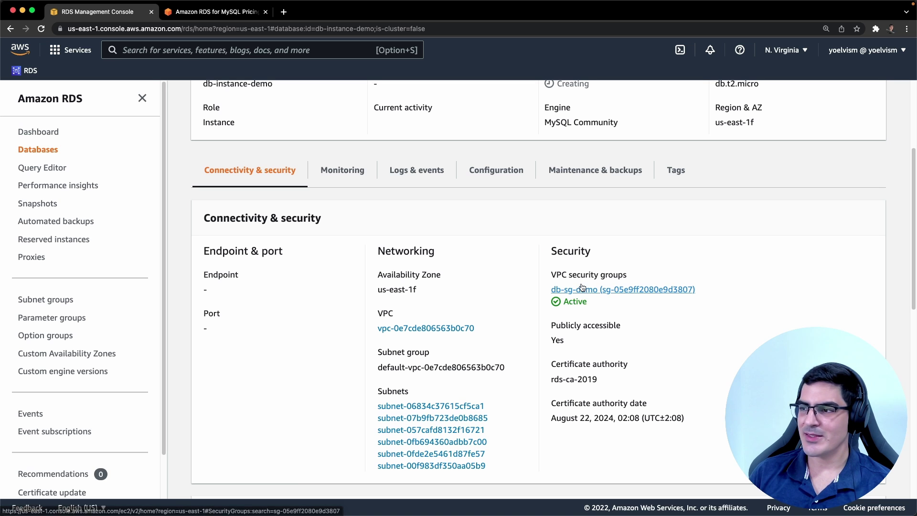
pyautogui.click(618, 296)
pyautogui.click(313, 14)
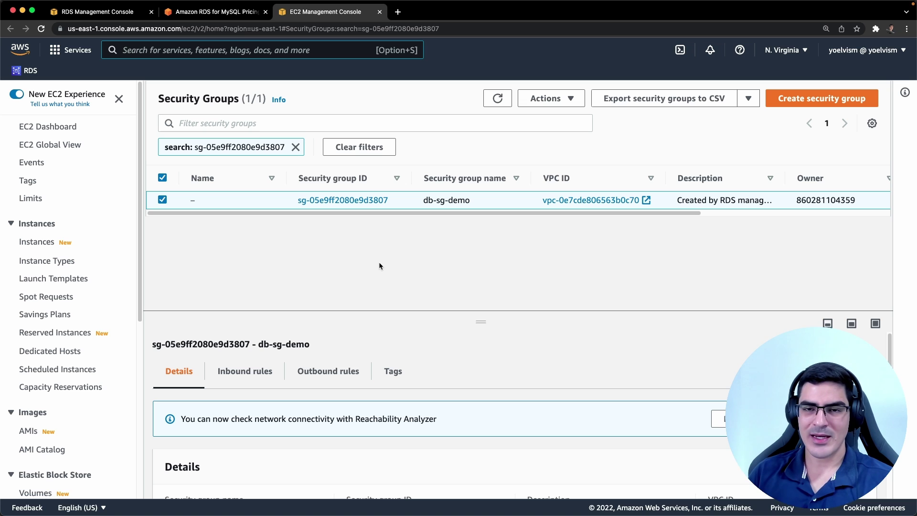
pyautogui.moveTo(493, 323); pyautogui.dragTo(481, 244)
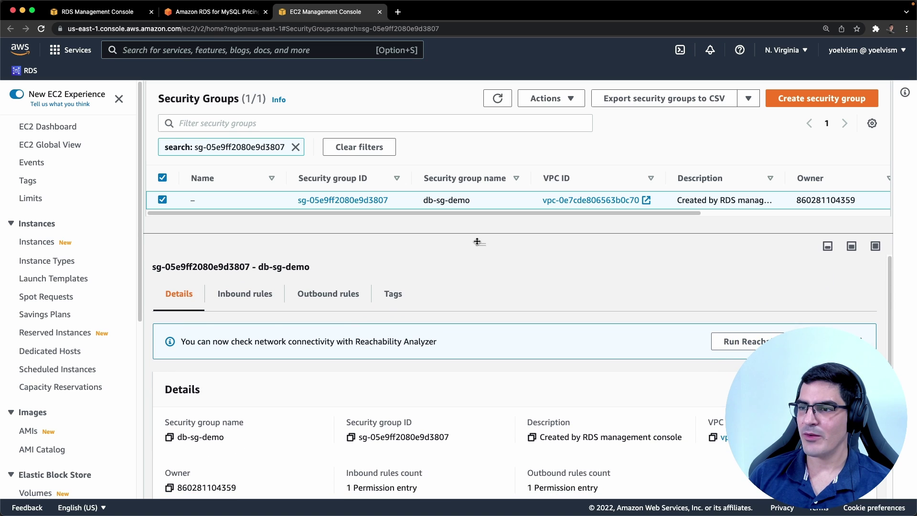
pyautogui.click(254, 297)
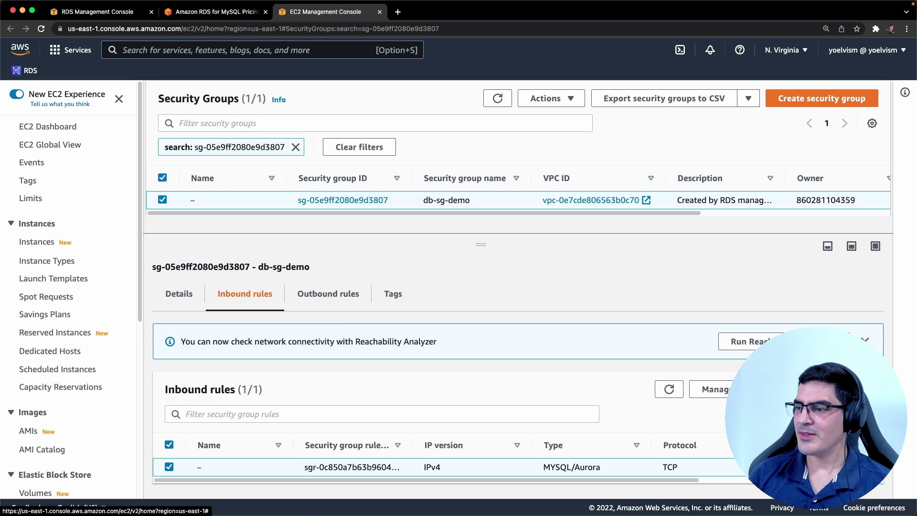
pyautogui.click(712, 390)
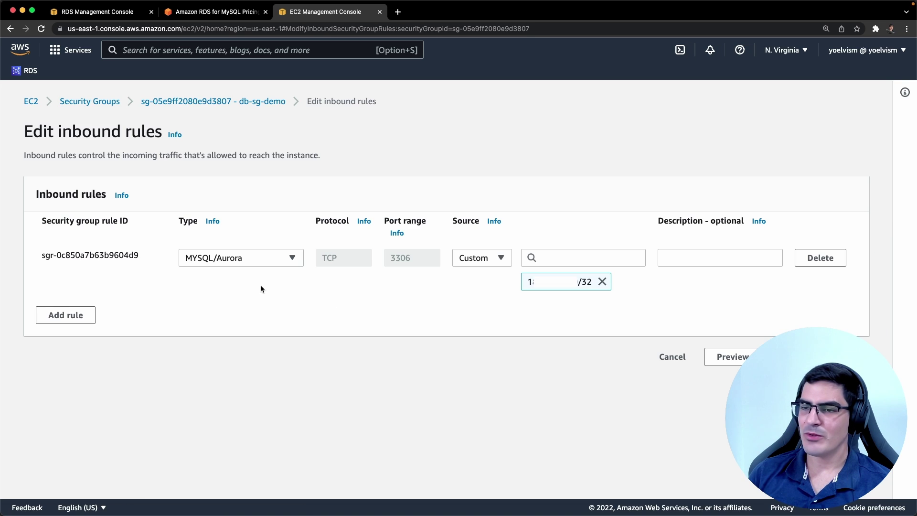
# Examine the MYSQL/Aurora inbound rule's type, port range, source address and available source options.
pyautogui.click(242, 259)
pyautogui.click(244, 262)
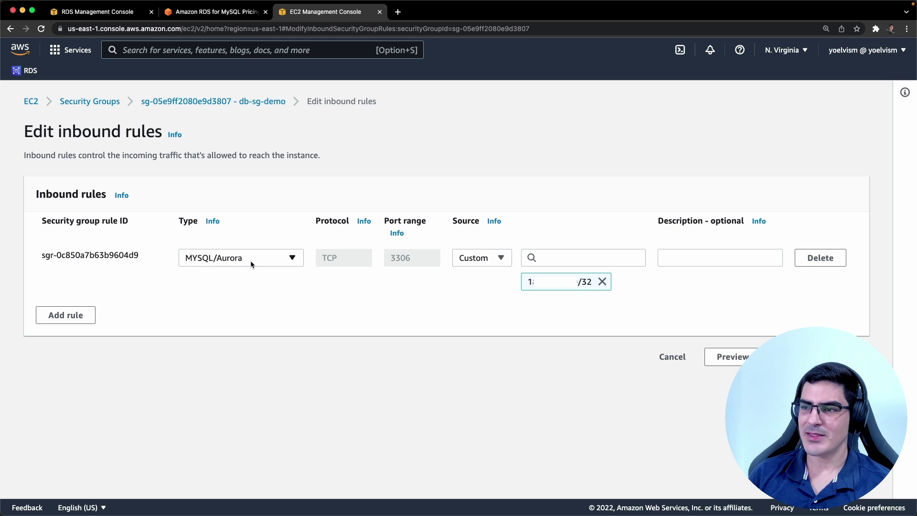
pyautogui.click(417, 256)
pyautogui.moveTo(529, 281); pyautogui.dragTo(556, 282)
pyautogui.press('Right')
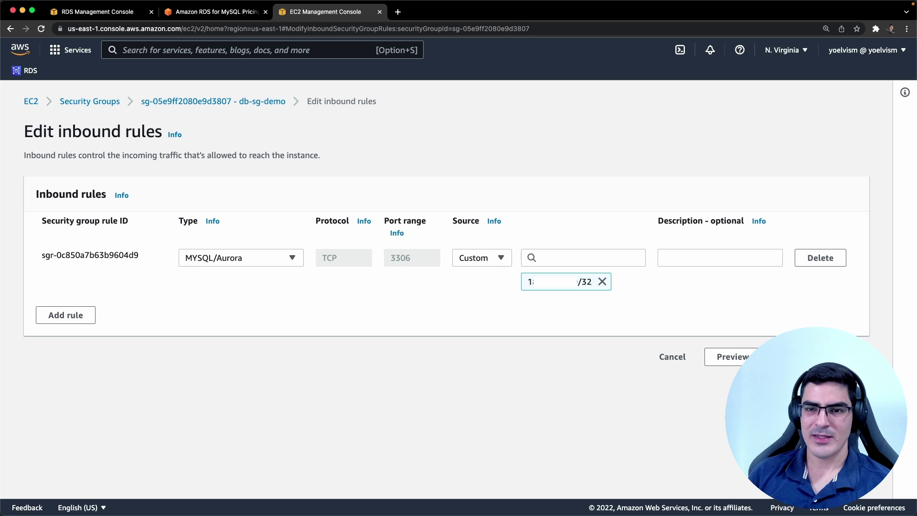
pyautogui.click(500, 258)
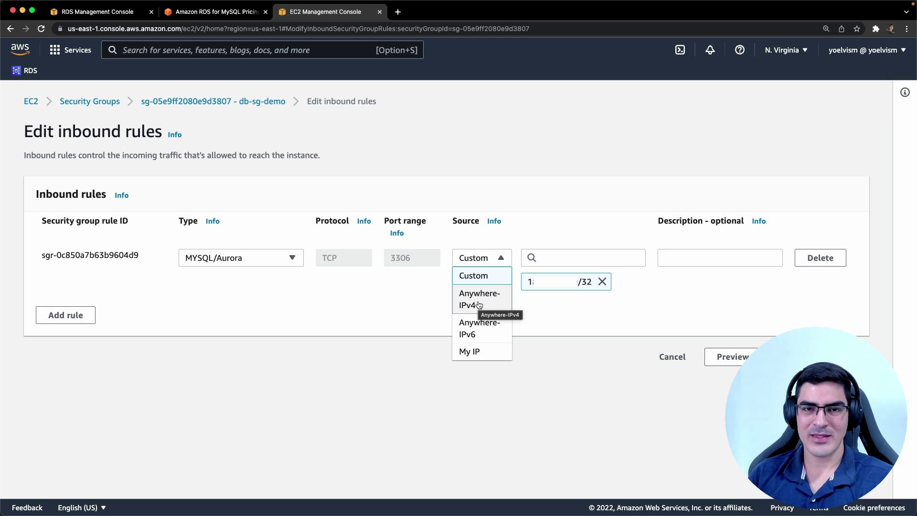
pyautogui.click(546, 290)
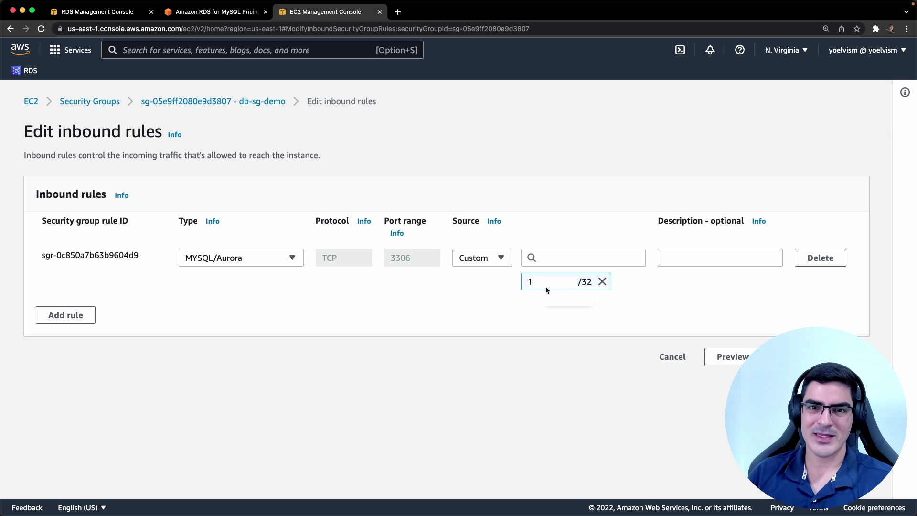
# Close the security group tab, return to the RDS databases list and refresh it to check db-instance-demo's status.
pyautogui.click(379, 11)
pyautogui.click(98, 11)
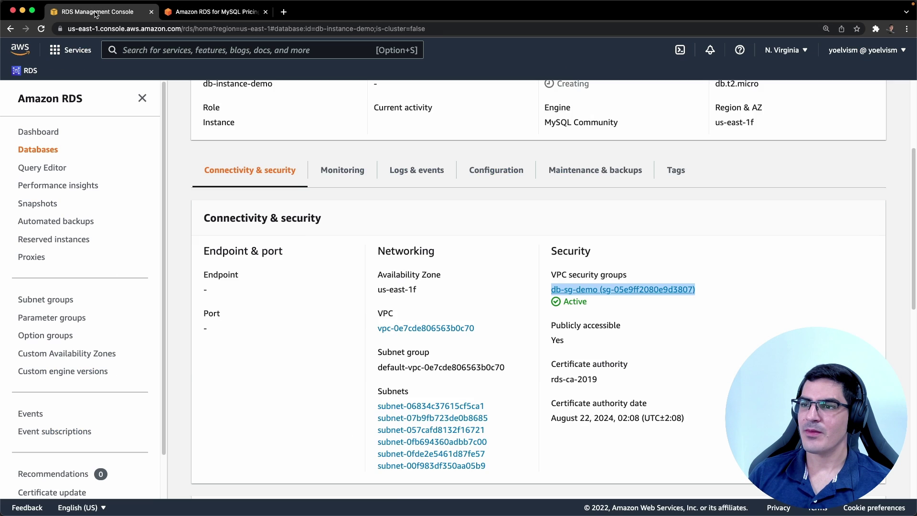
pyautogui.scroll(3, 351, 243)
pyautogui.click(248, 120)
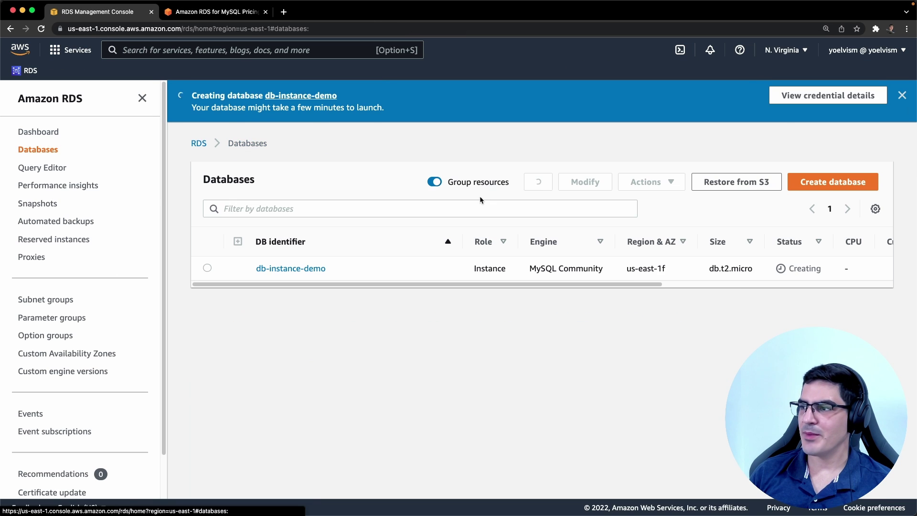
pyautogui.hscroll(5, 758, 271)
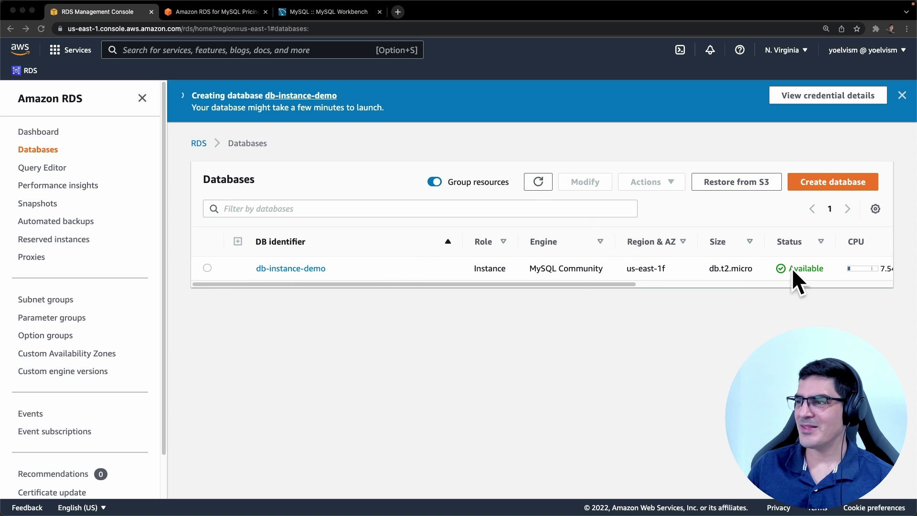
pyautogui.click(538, 182)
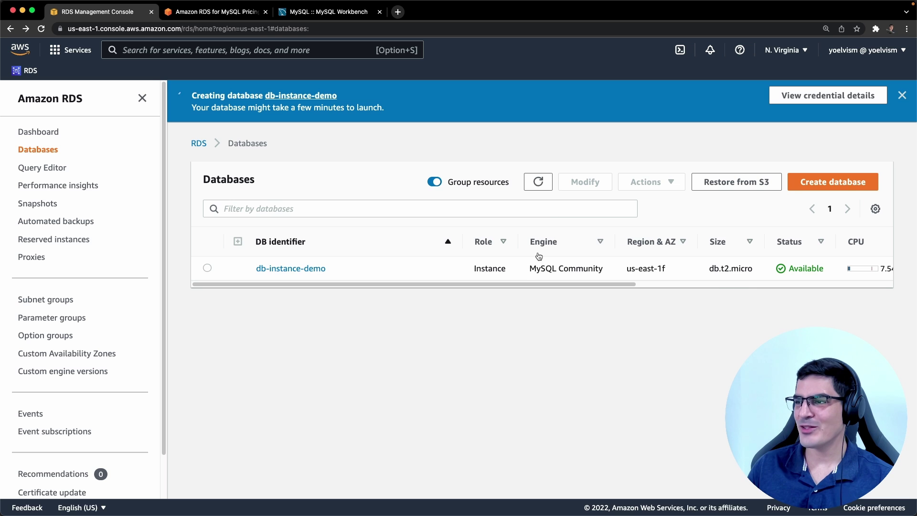
# Open db-instance-demo, select its endpoint in the connectivity details, and switch to the MySQL Workbench product page.
pyautogui.click(296, 268)
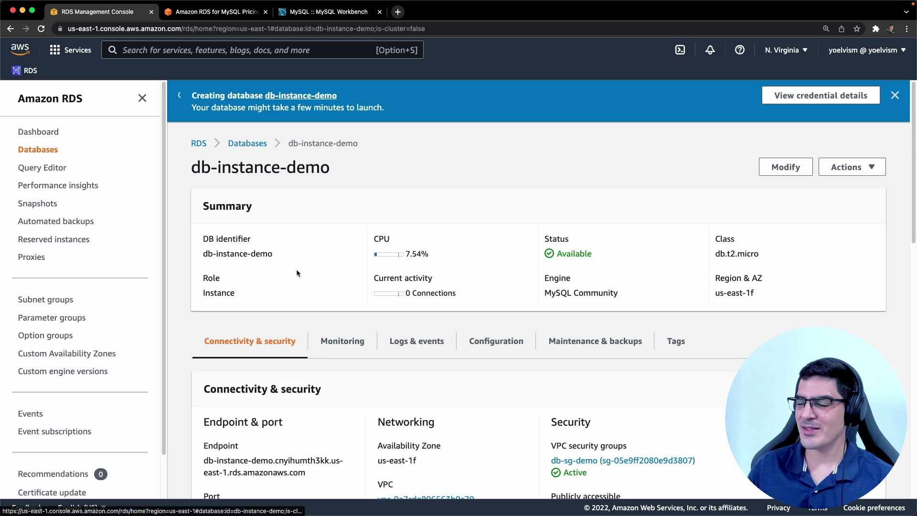
pyautogui.scroll(-3, 296, 270)
pyautogui.scroll(-3, 296, 272)
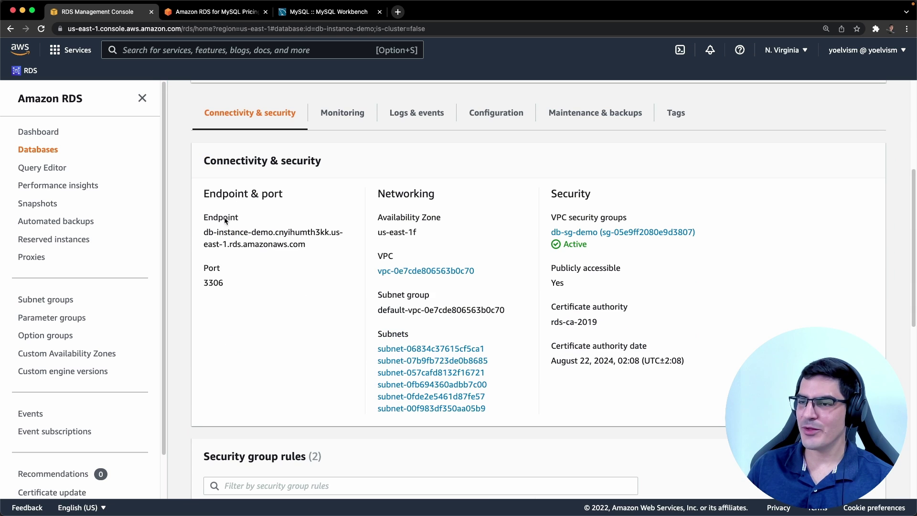
pyautogui.moveTo(204, 233); pyautogui.dragTo(303, 244)
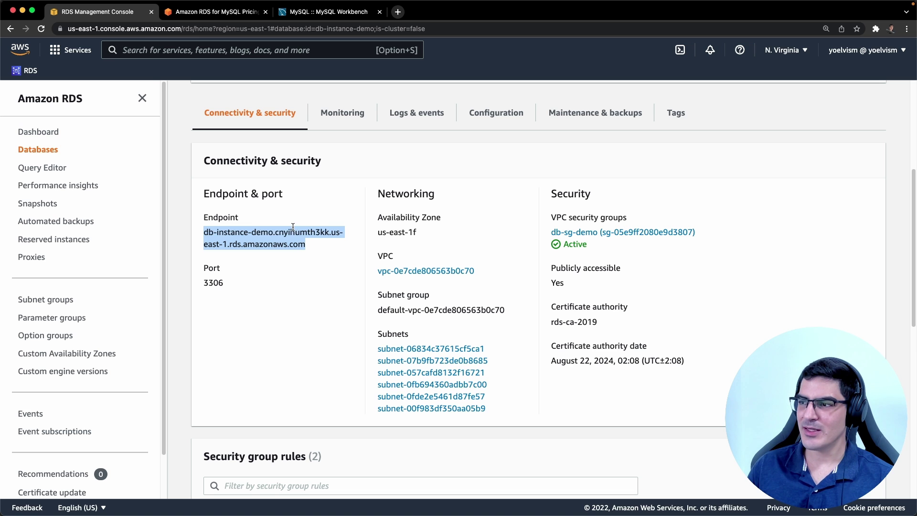
pyautogui.click(308, 13)
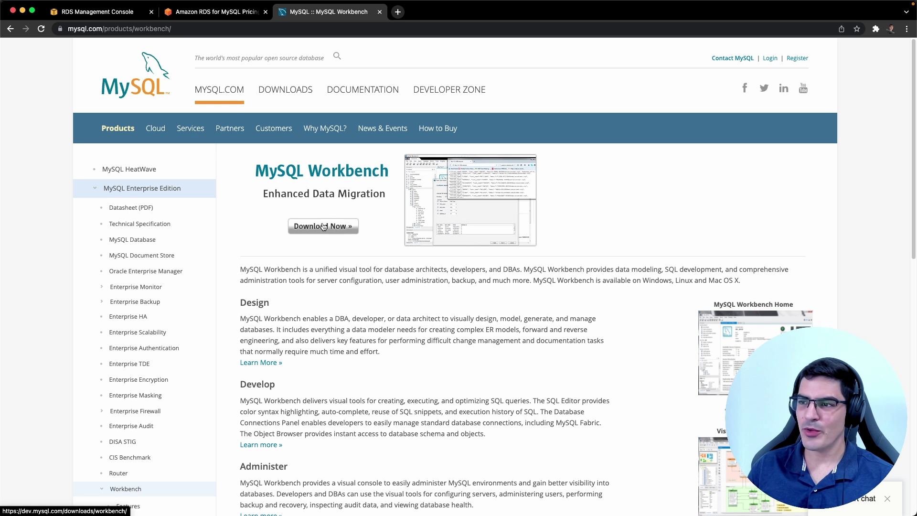
# Switch to MySQL Workbench and start a new MySQL connection named rds-demo.
pyautogui.click(110, 13)
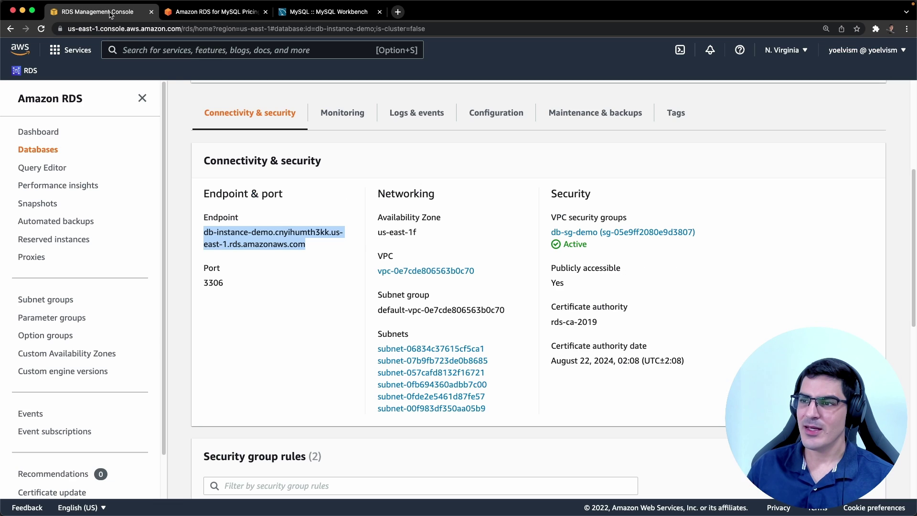
pyautogui.press('super+Tab')
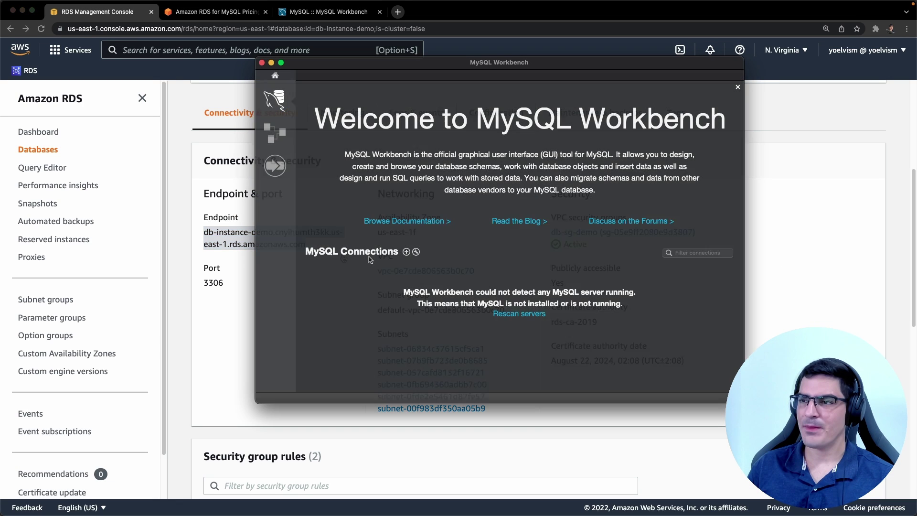
pyautogui.click(406, 252)
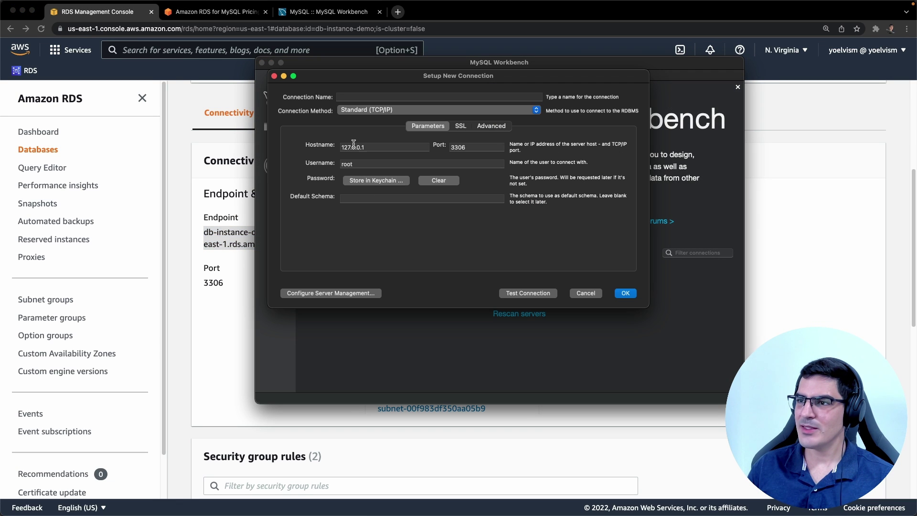
pyautogui.click(352, 97)
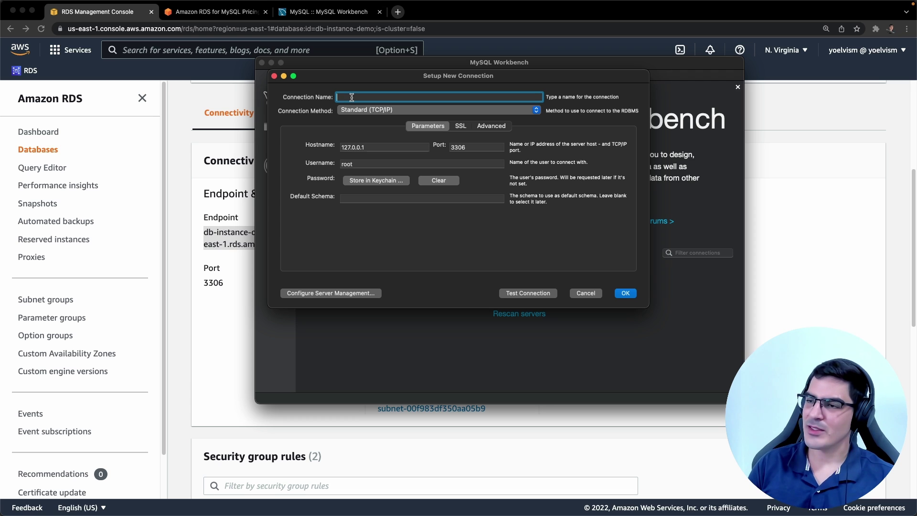
pyautogui.write('rds-demo')
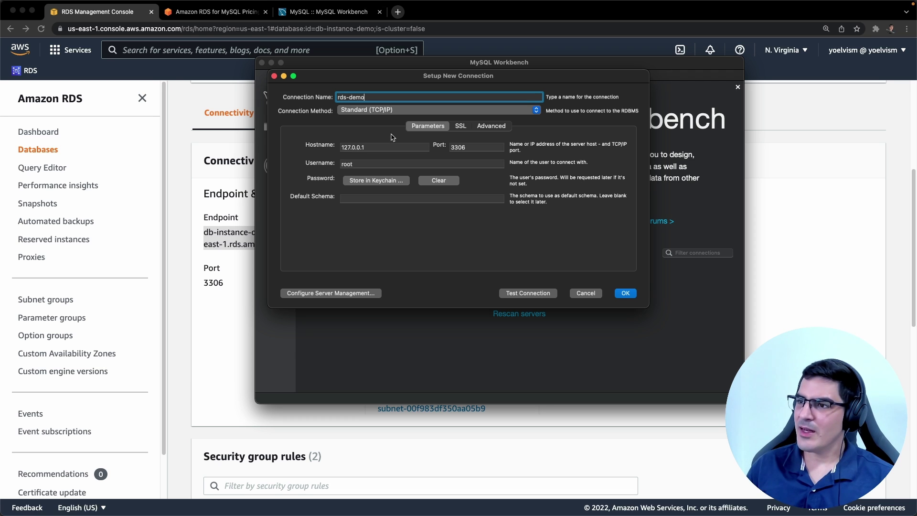
# Set the connection's hostname to the copied db-instance-demo RDS endpoint and its username to admin.
pyautogui.press('Tab')
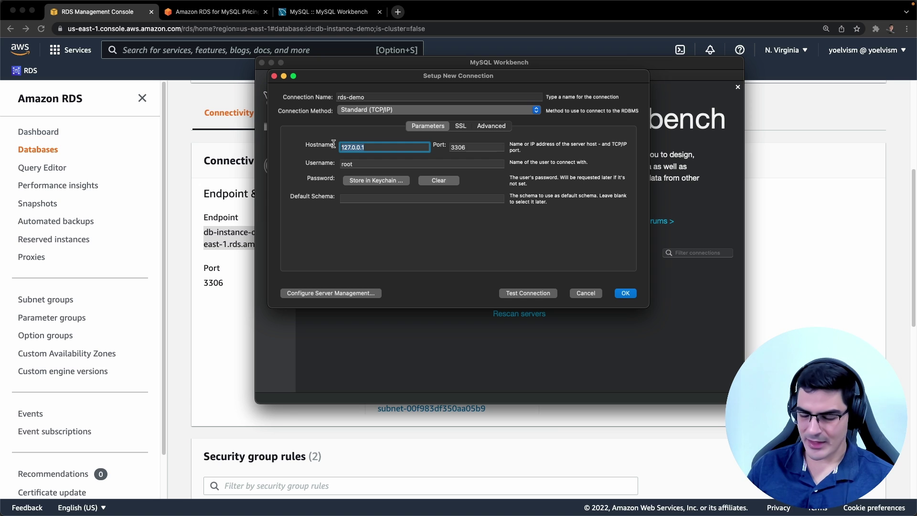
pyautogui.press('super+v')
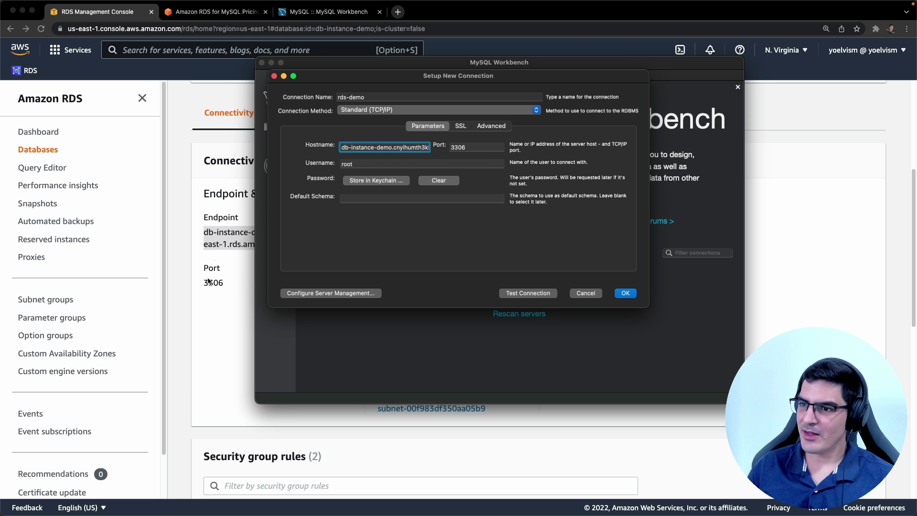
pyautogui.doubleClick(463, 147)
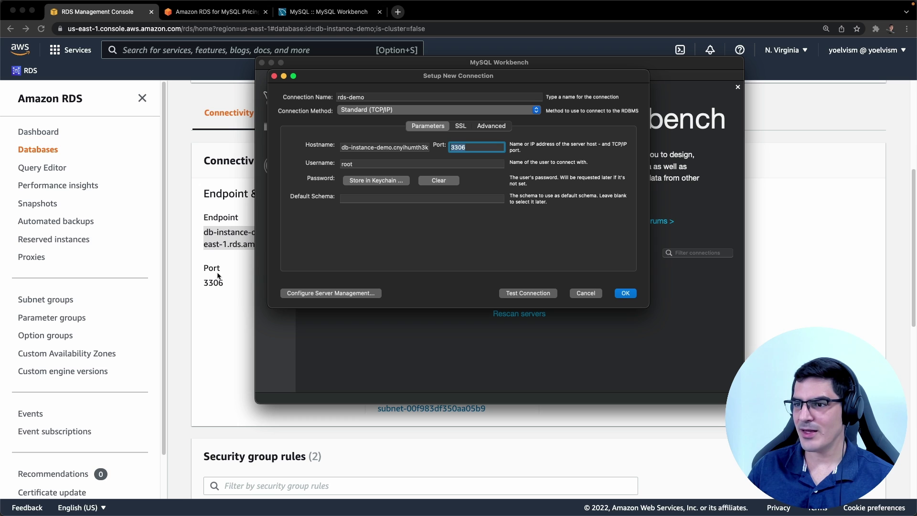
pyautogui.doubleClick(376, 163)
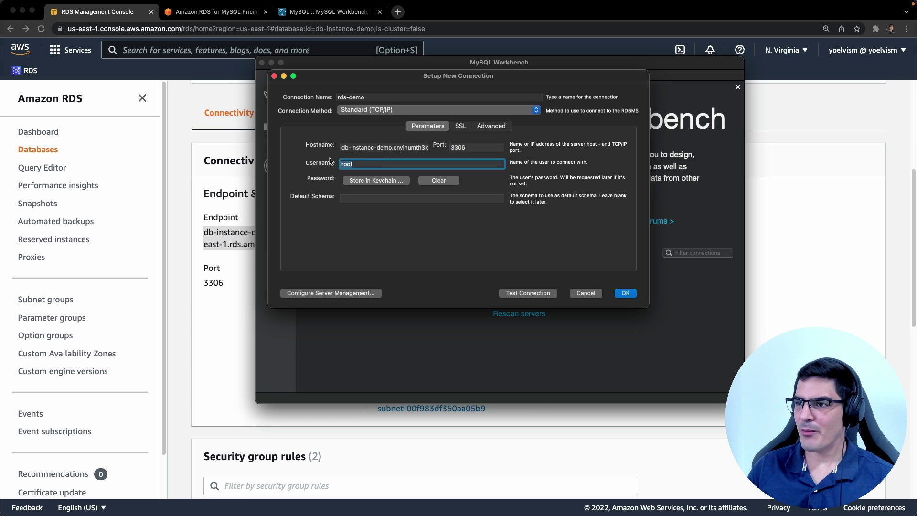
pyautogui.write('admin')
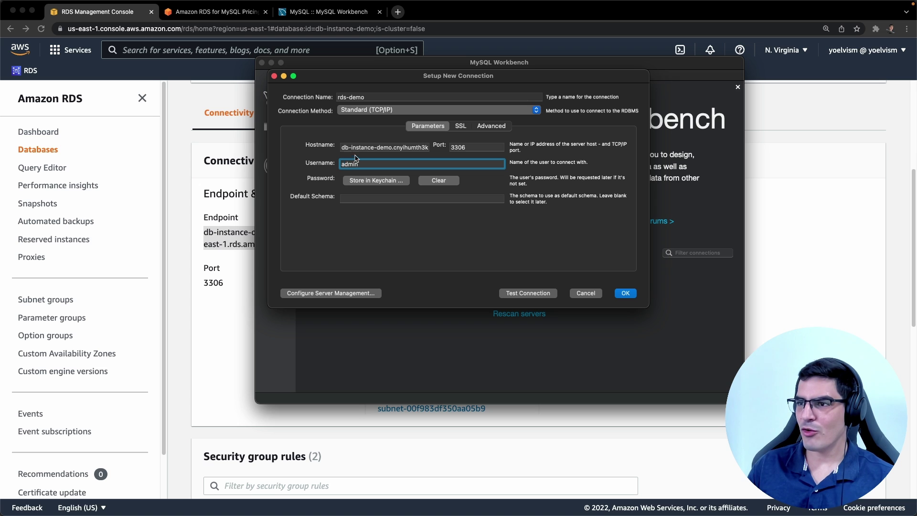
# Store the admin user's database password in the keychain for this connection.
pyautogui.click(380, 184)
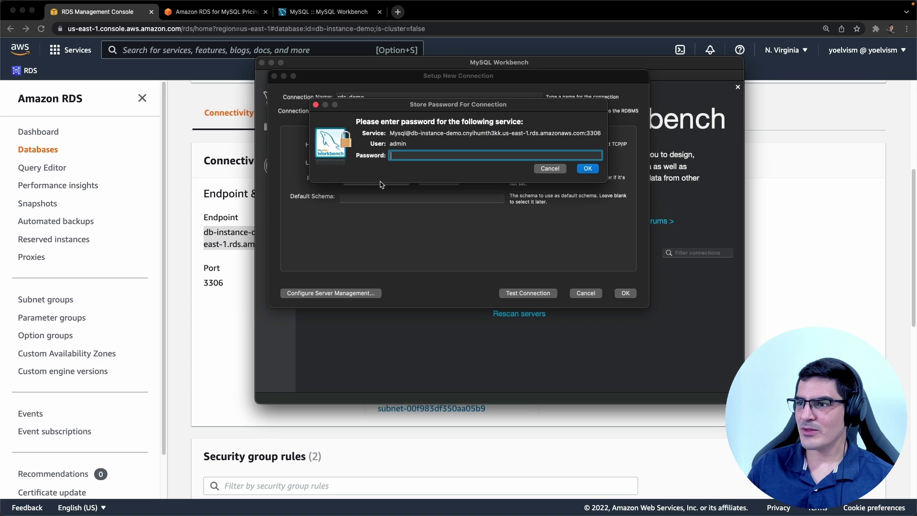
pyautogui.press('super+v')
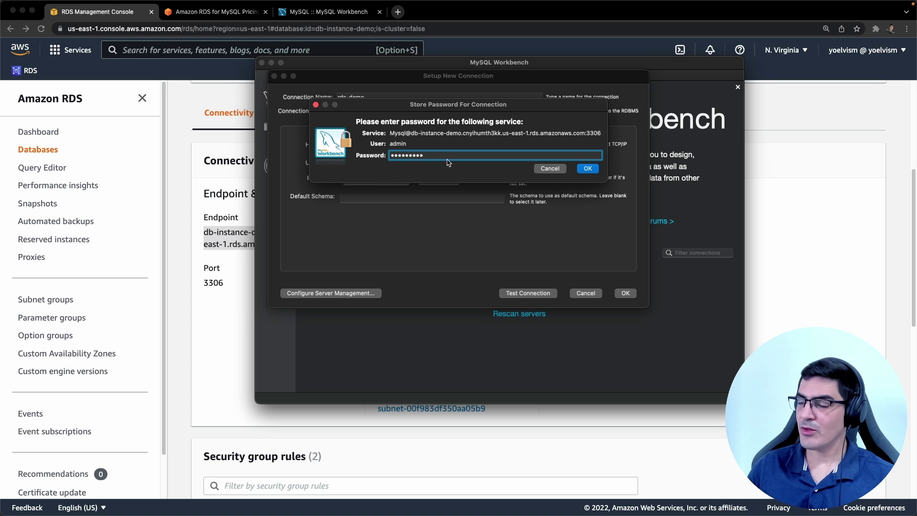
pyautogui.click(588, 169)
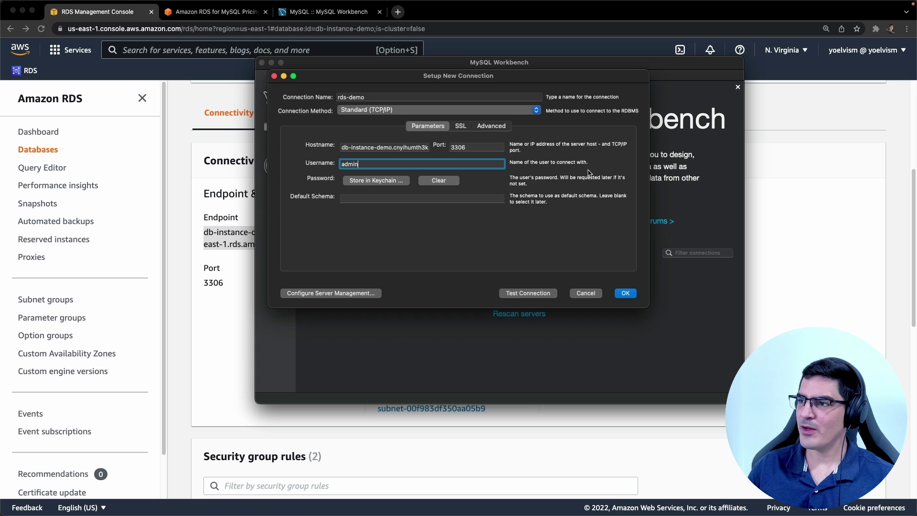
# Test the rds-demo connection to the RDS instance and save it.
pyautogui.click(527, 294)
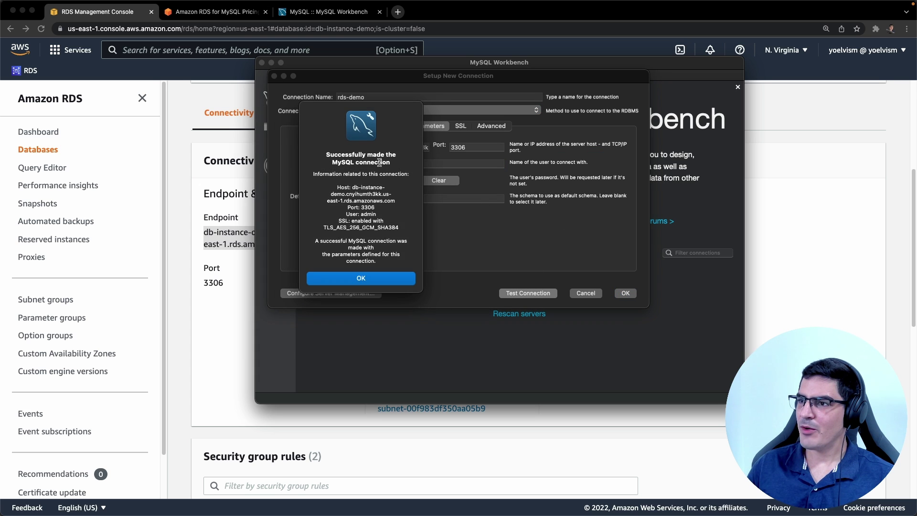
pyautogui.click(360, 281)
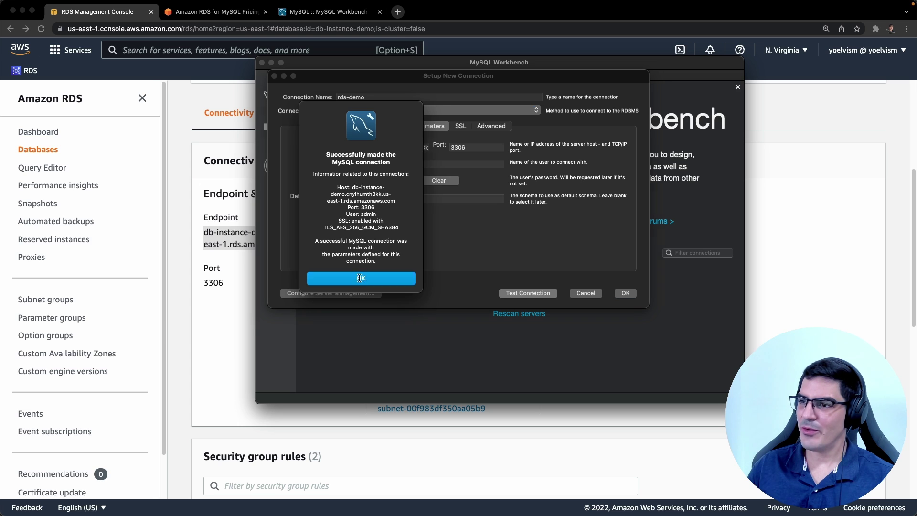
pyautogui.click(626, 293)
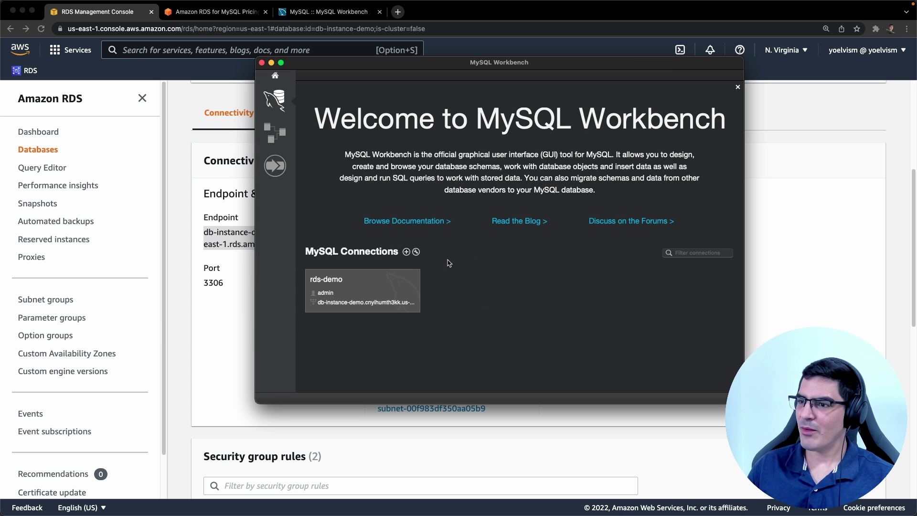
# Open the rds-demo connection and start a new table named users in the demodb schema.
pyautogui.click(362, 294)
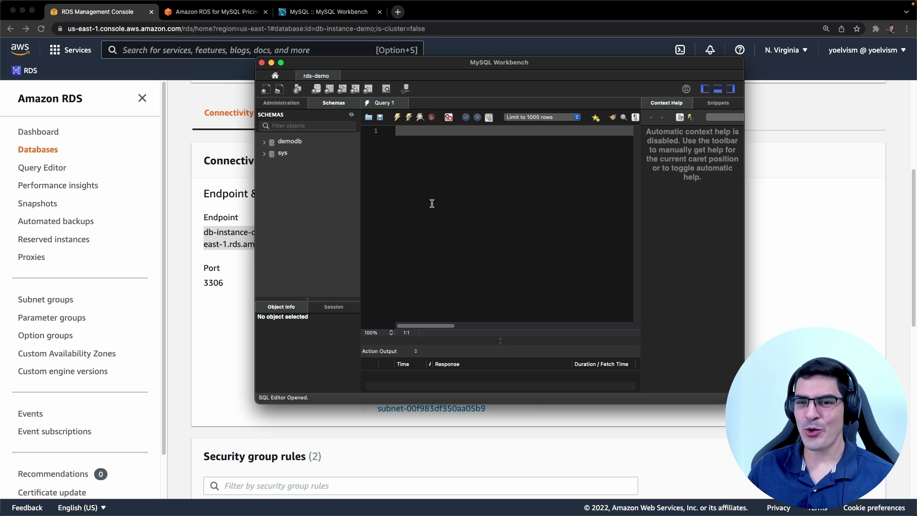
pyautogui.click(287, 143)
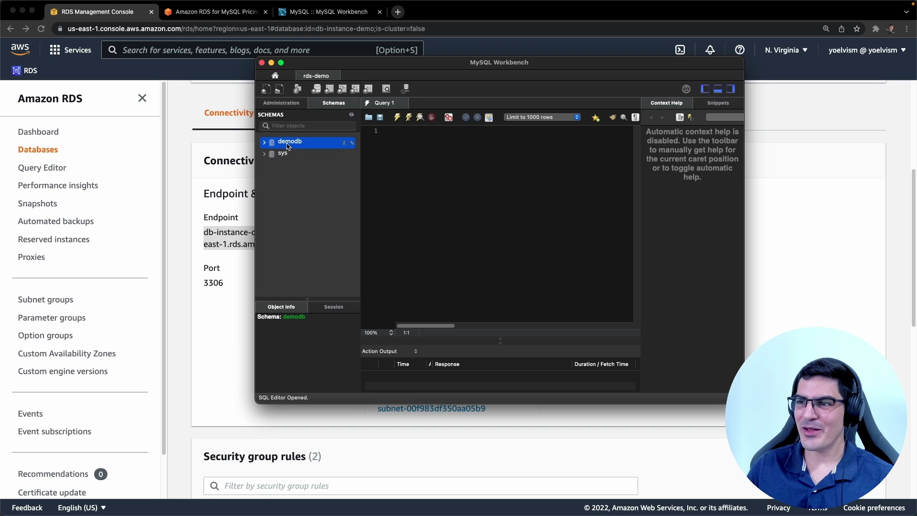
pyautogui.click(264, 142)
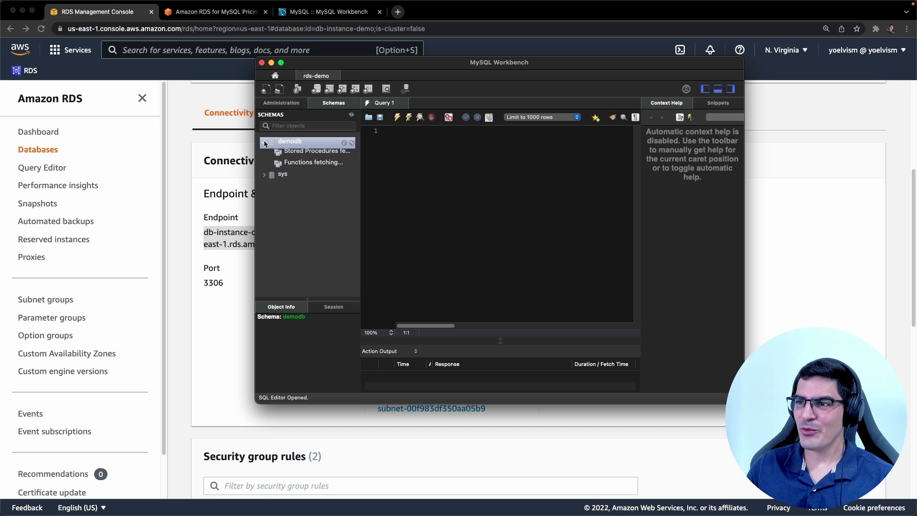
pyautogui.rightClick(292, 153)
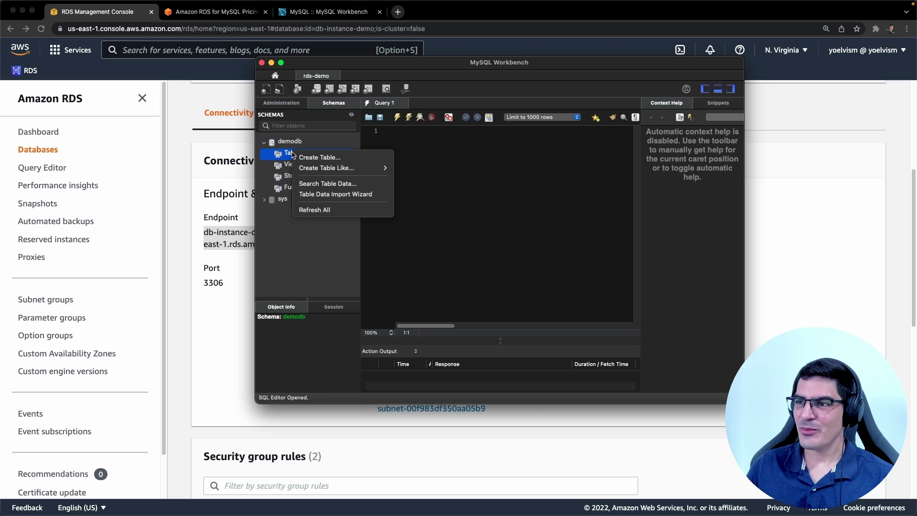
pyautogui.click(319, 159)
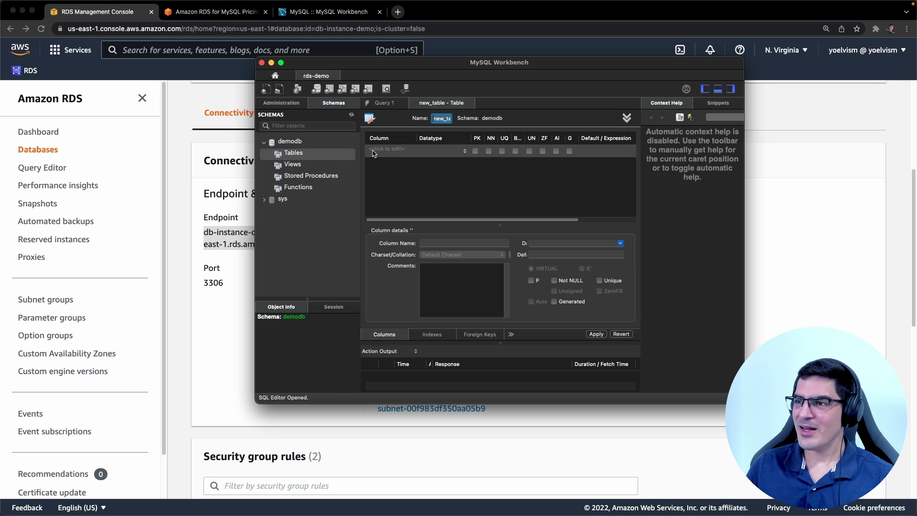
pyautogui.write('users')
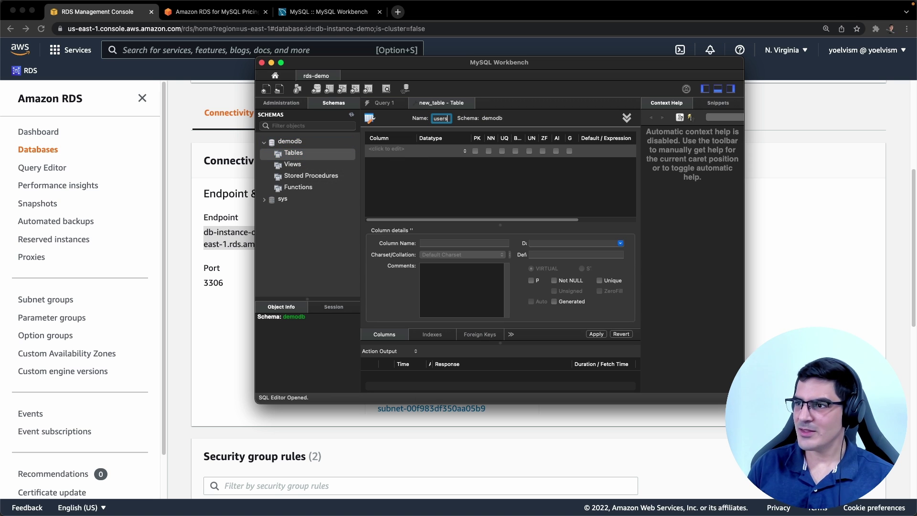
# Add an idusers INT primary key column, not null, and a username VARCHAR(45) column to the users table.
pyautogui.doubleClick(398, 149)
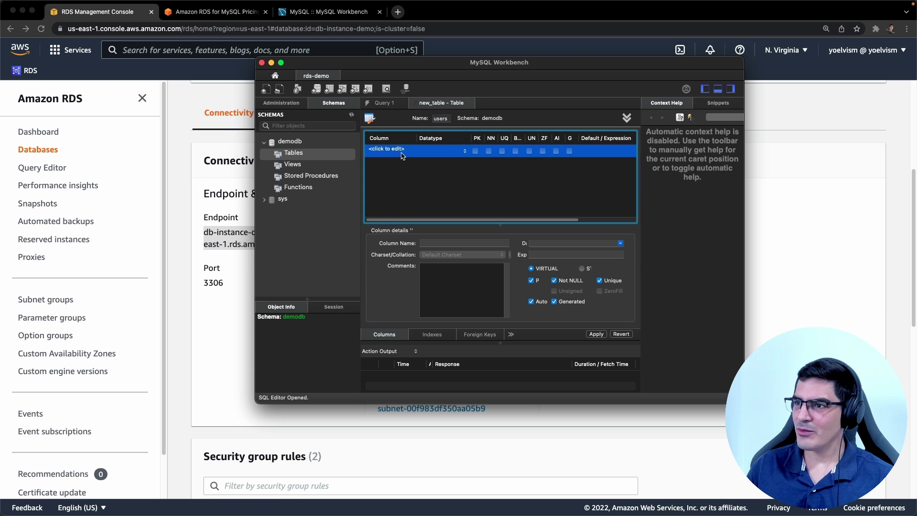
pyautogui.press('Return')
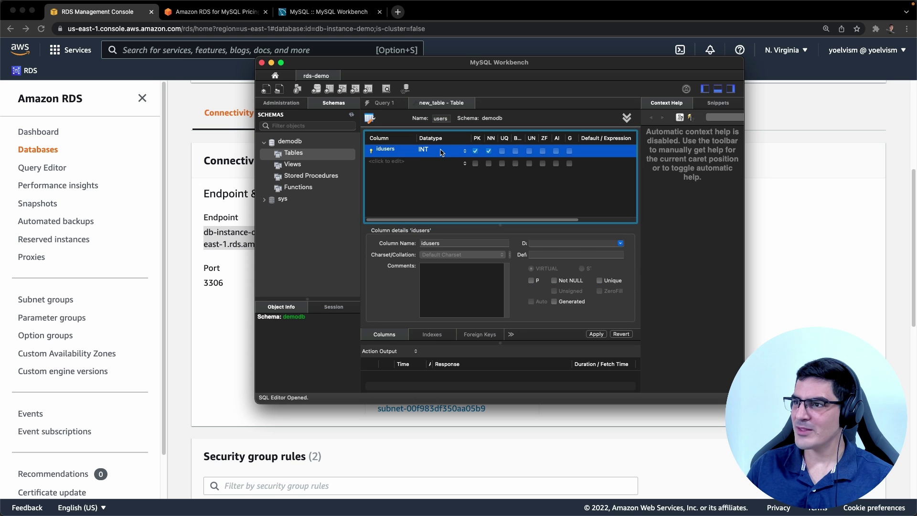
pyautogui.doubleClick(389, 161)
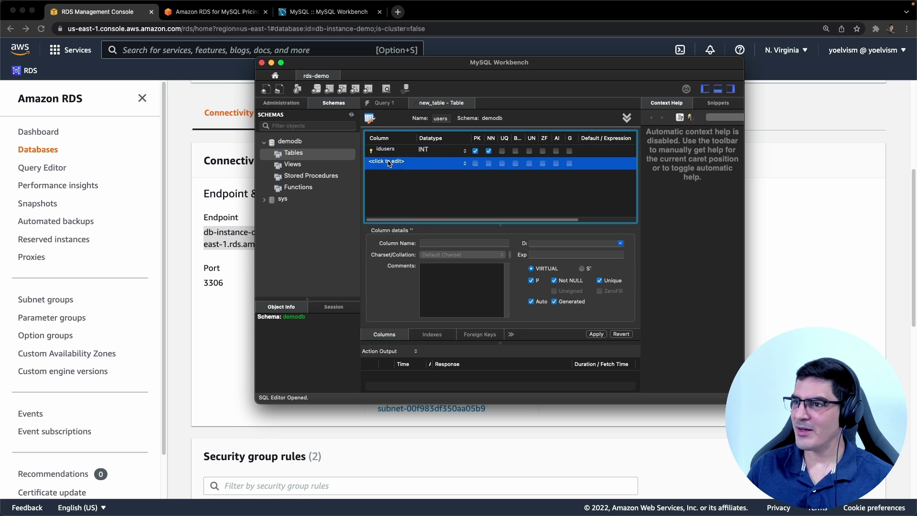
pyautogui.write('user')
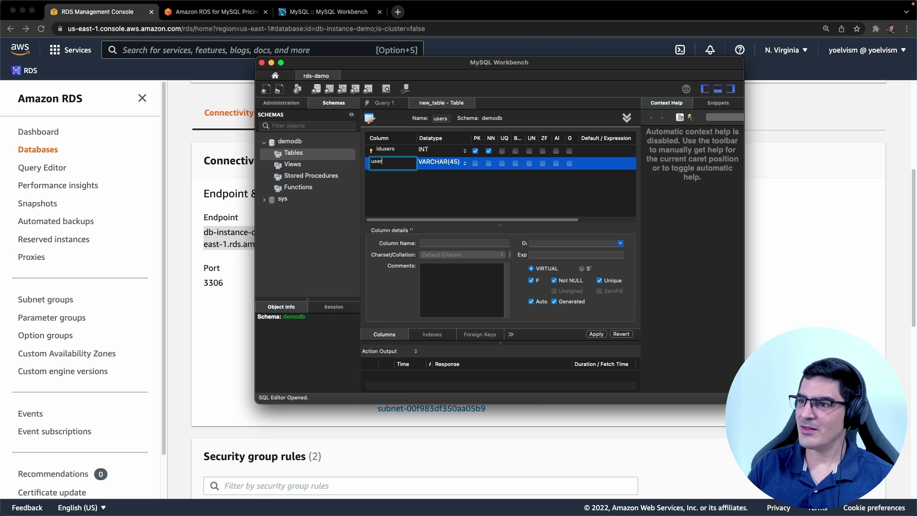
pyautogui.write('name')
pyautogui.press('Return')
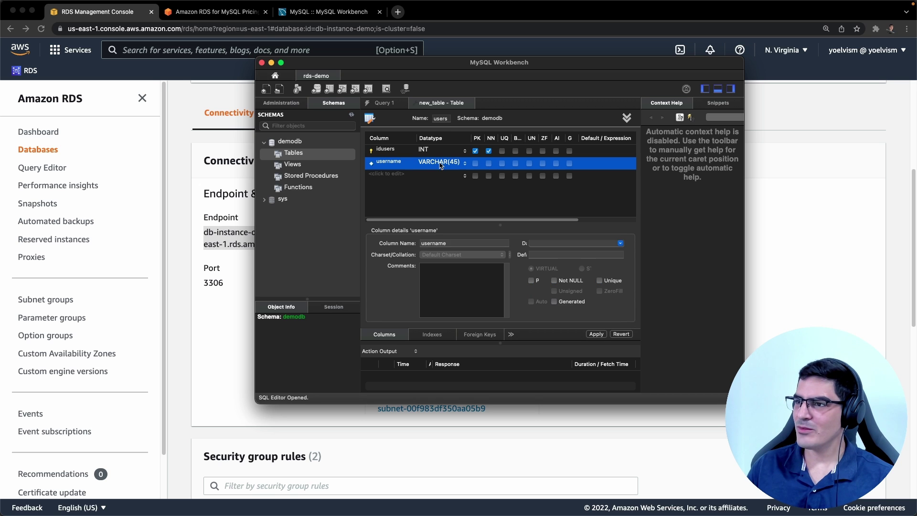
pyautogui.click(407, 149)
pyautogui.click(403, 162)
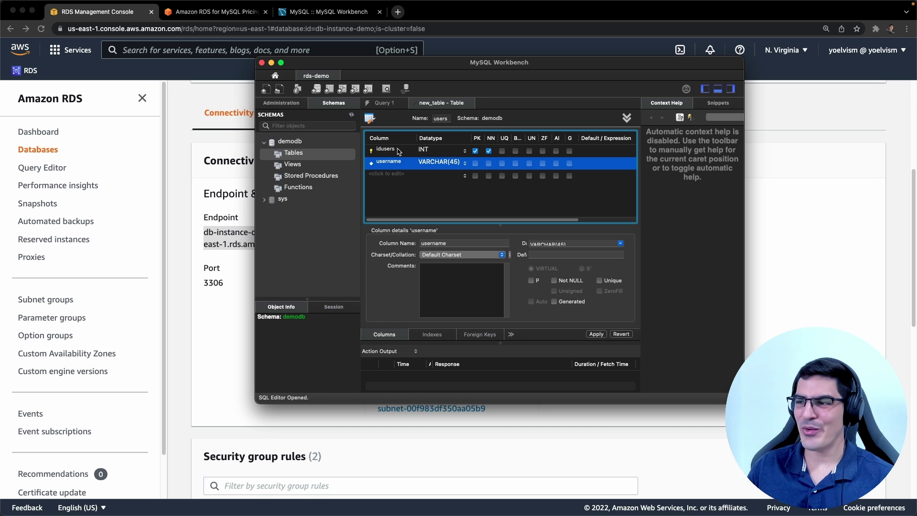
# Apply the users table definition to demodb, reviewing the generated CREATE TABLE script before executing it.
pyautogui.click(597, 333)
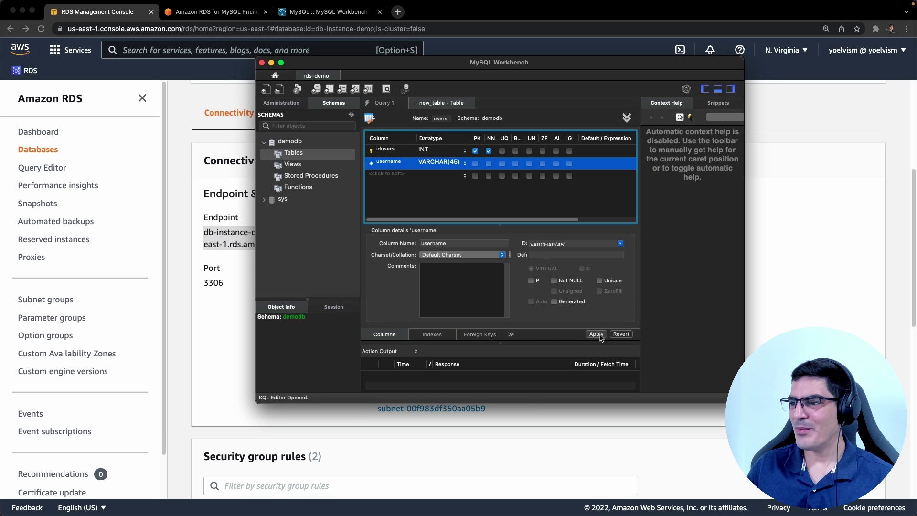
pyautogui.click(462, 167)
pyautogui.moveTo(462, 167); pyautogui.dragTo(356, 138)
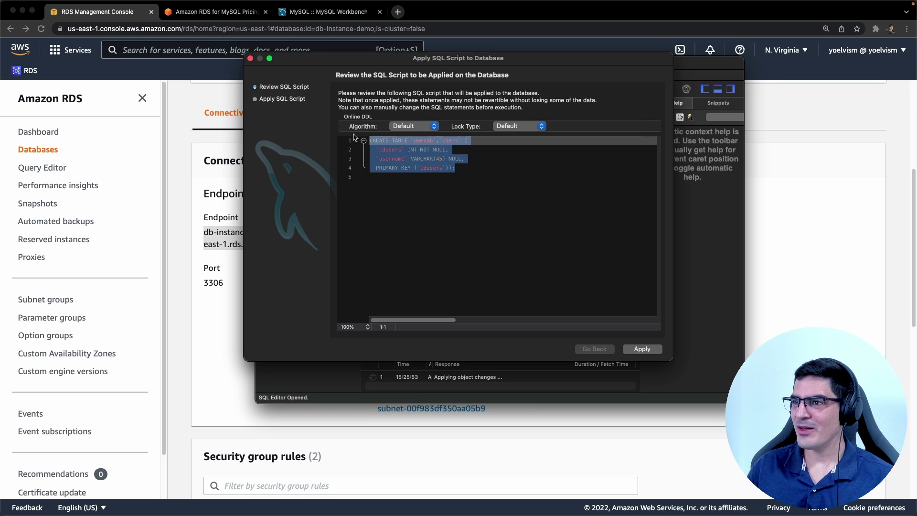
pyautogui.click(465, 170)
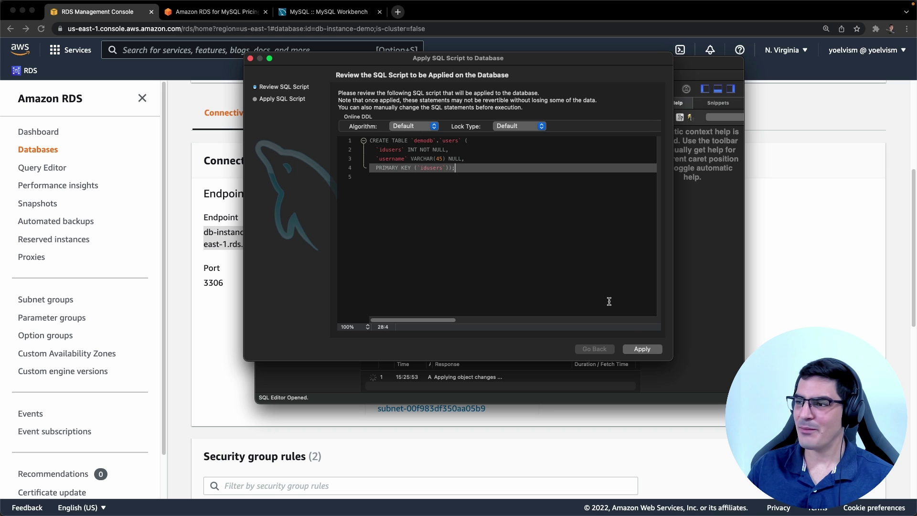
pyautogui.click(642, 349)
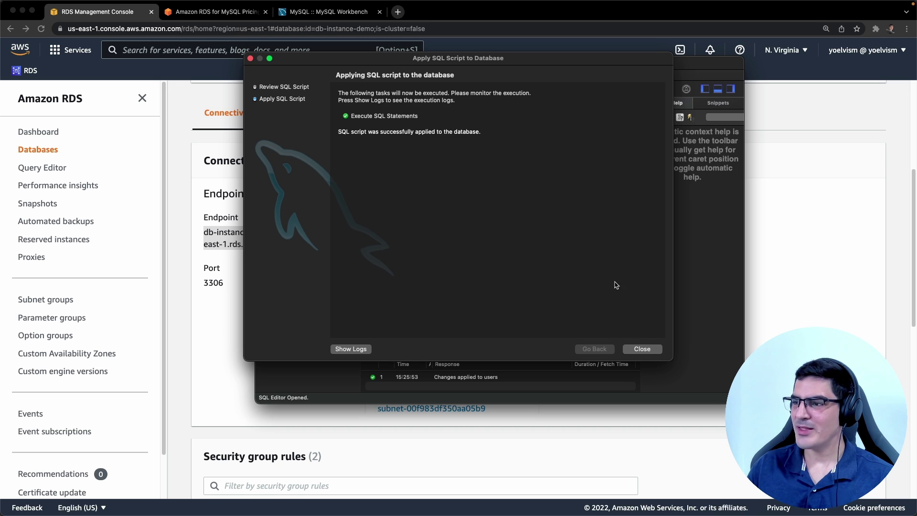
pyautogui.click(640, 350)
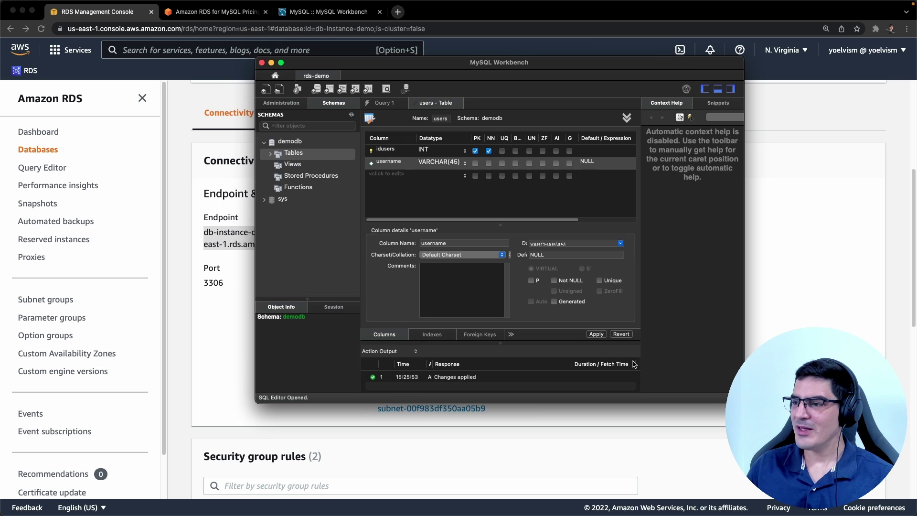
# Expand demodb's tables in the schema tree to check for the users table.
pyautogui.click(377, 150)
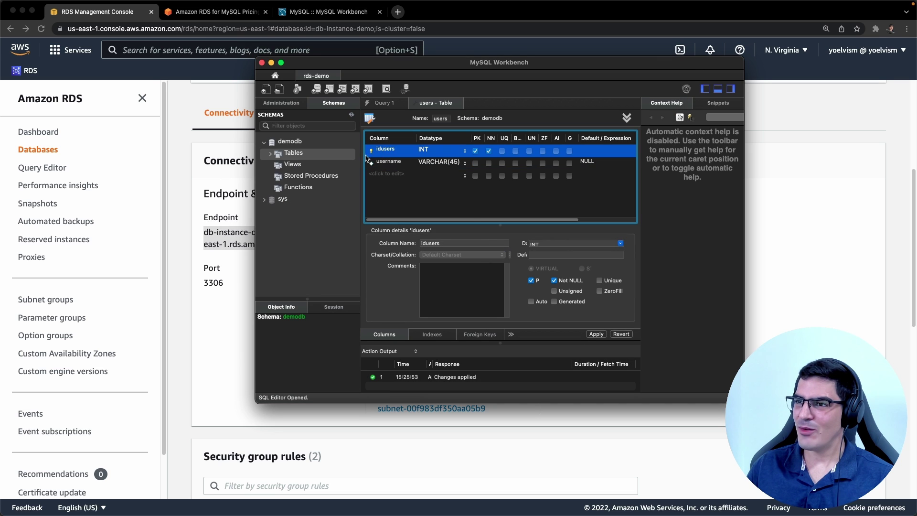
pyautogui.click(276, 156)
pyautogui.click(271, 154)
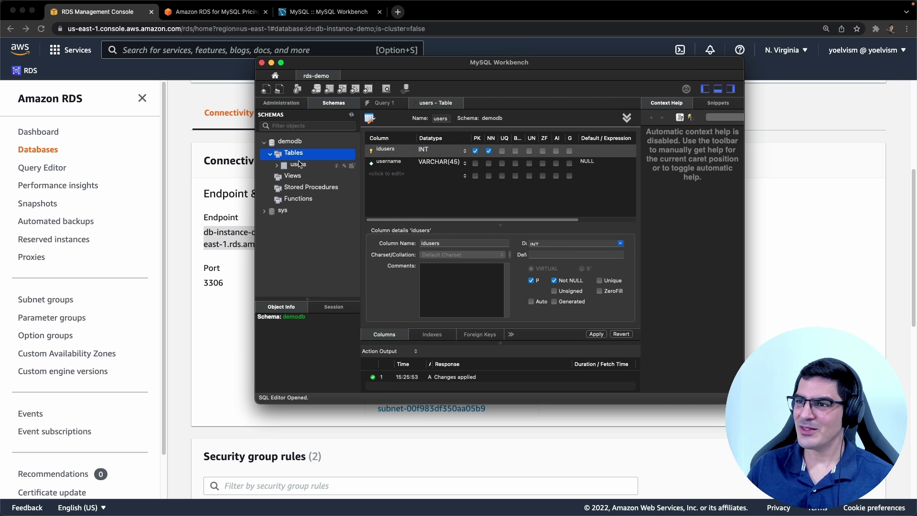
# Select demodb's users table in the schema tree and look over its columns and available table actions.
pyautogui.click(292, 165)
pyautogui.rightClick(295, 165)
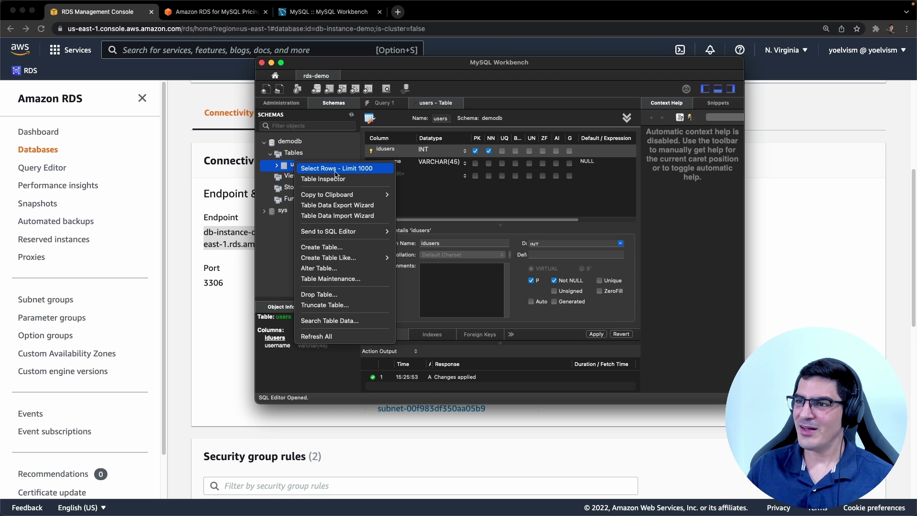
pyautogui.click(282, 168)
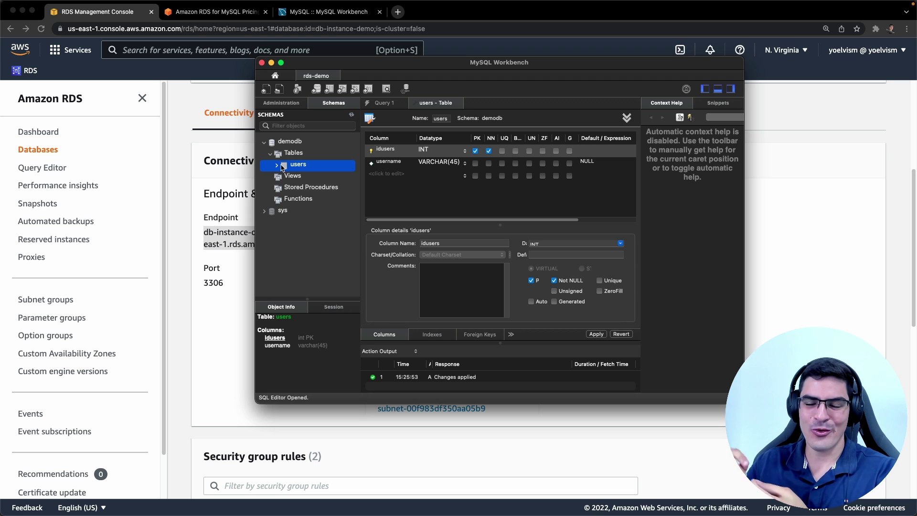
pyautogui.click(387, 151)
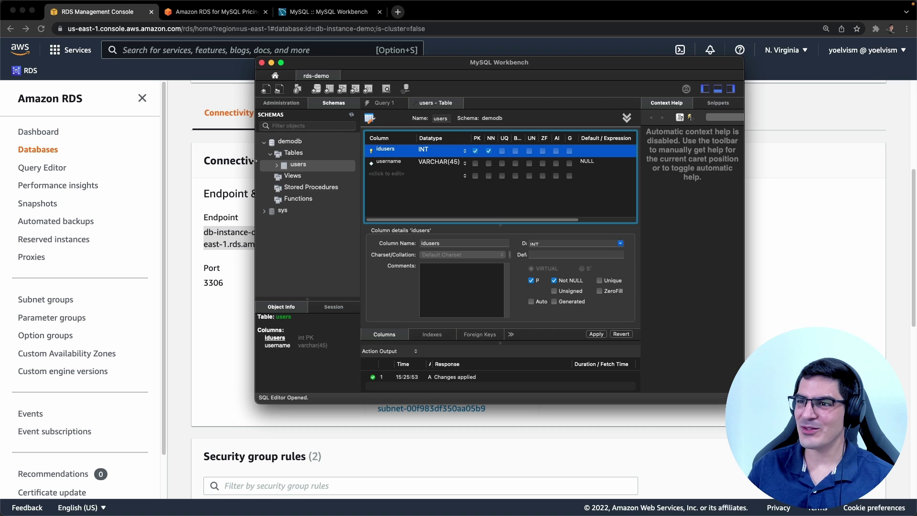
# Switch back to the Amazon RDS console and review db-instance-demo's connectivity and security details.
pyautogui.click(237, 221)
pyautogui.tripleClick(298, 235)
pyautogui.click(275, 217)
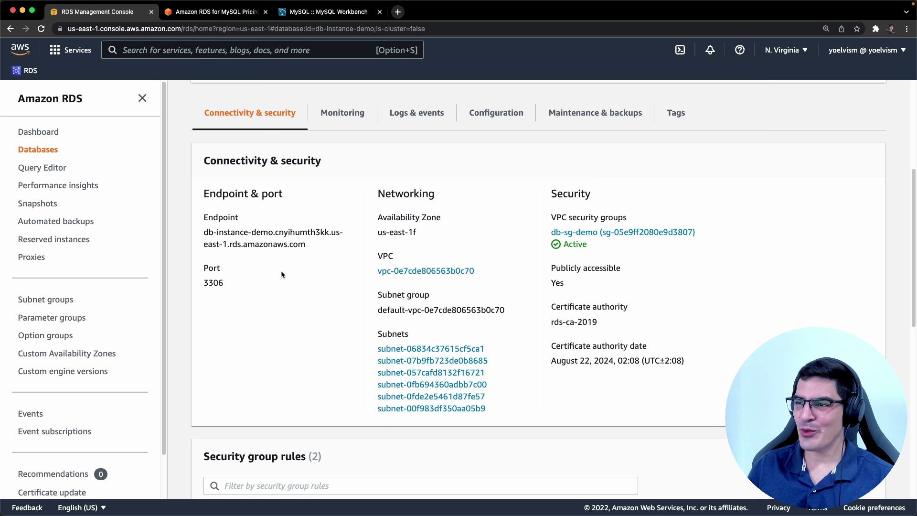
pyautogui.scroll(2, 298, 242)
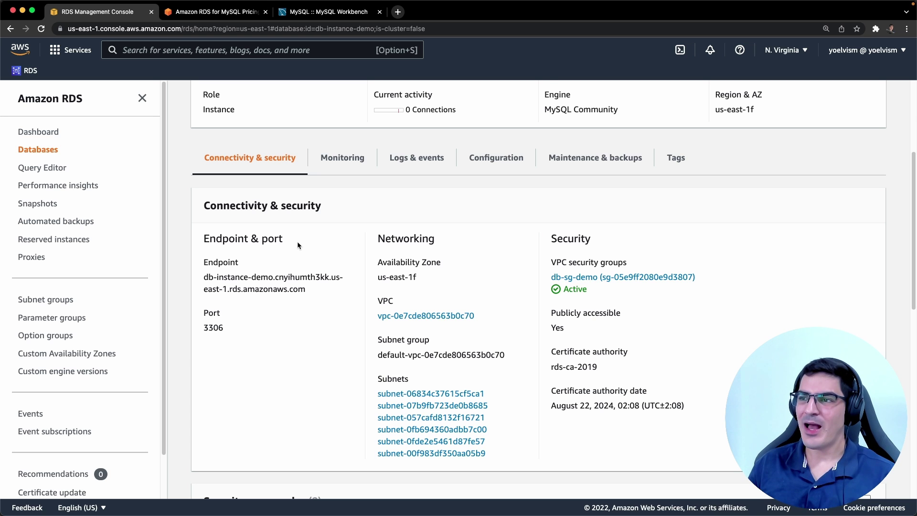
pyautogui.scroll(1, 297, 242)
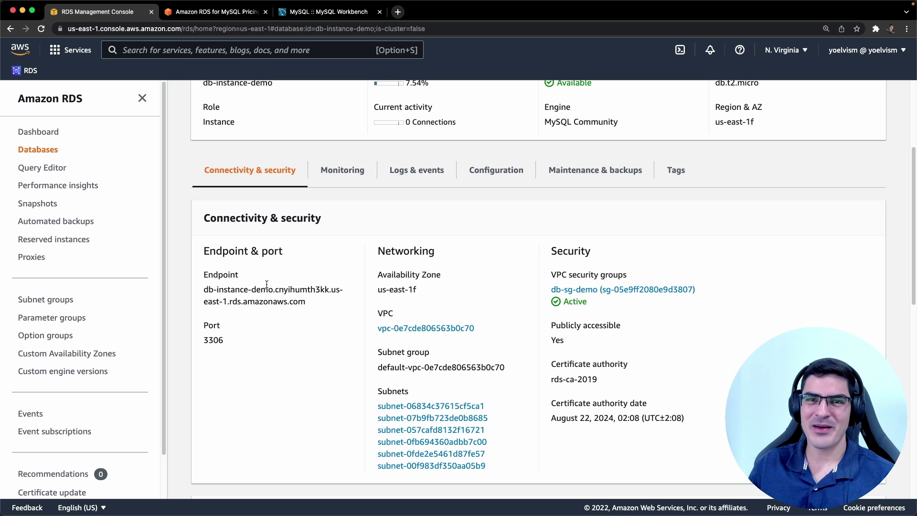
pyautogui.scroll(-3, 347, 237)
pyautogui.scroll(4, 347, 237)
# Examine db-instance-demo's CloudWatch monitoring graphs, including CPU utilization, connections, storage and memory.
pyautogui.click(343, 196)
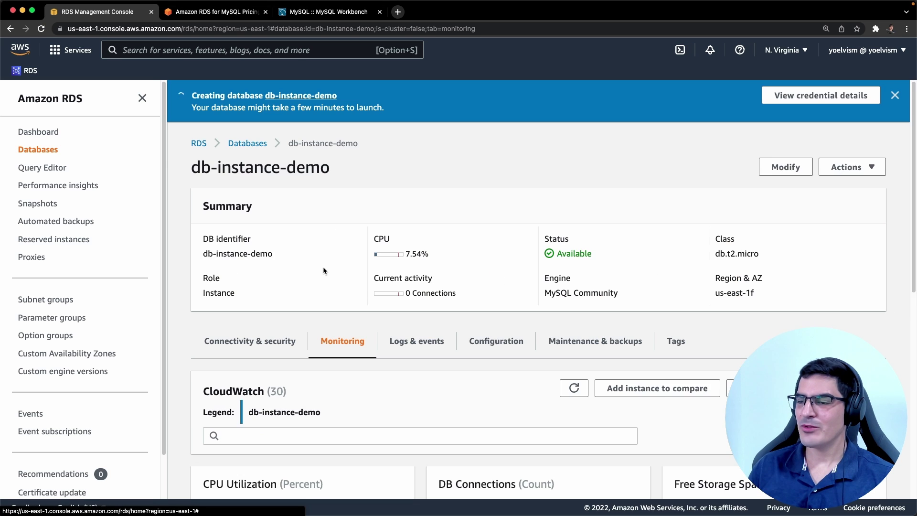
pyautogui.scroll(-5, 305, 268)
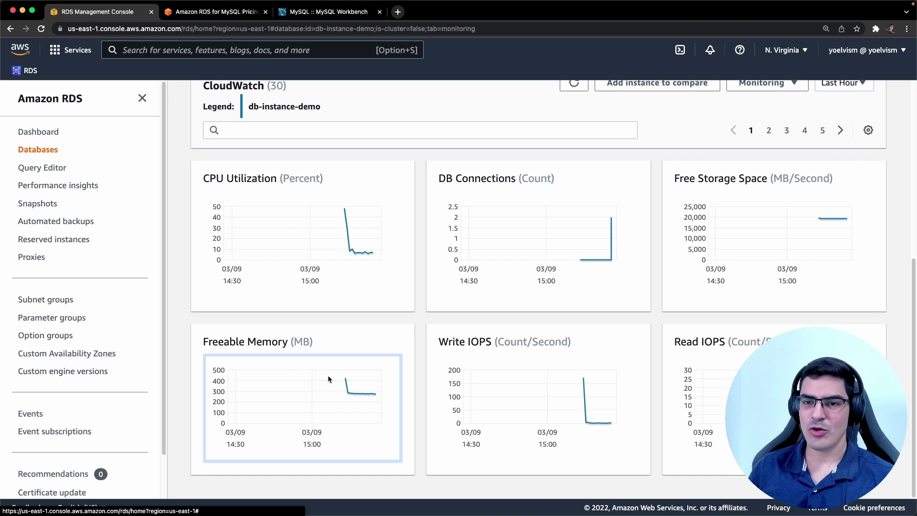
pyautogui.scroll(3, 328, 377)
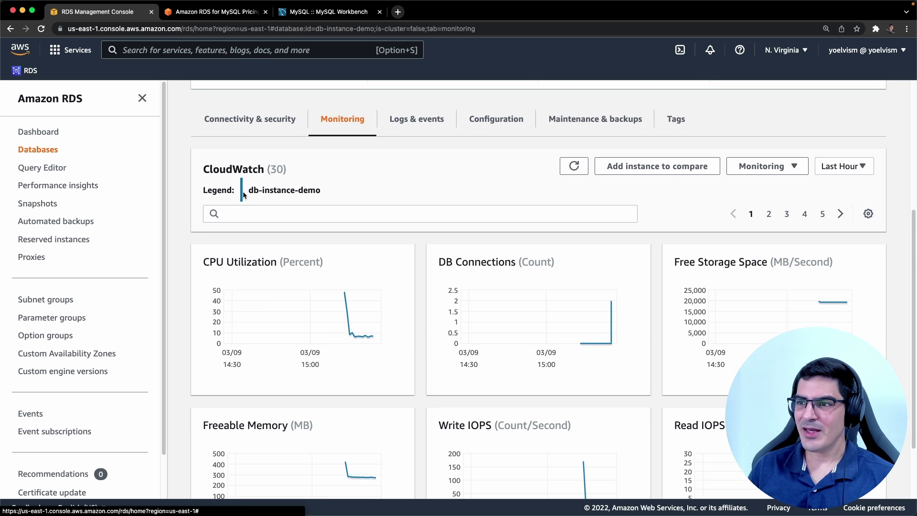
pyautogui.moveTo(210, 169); pyautogui.dragTo(259, 168)
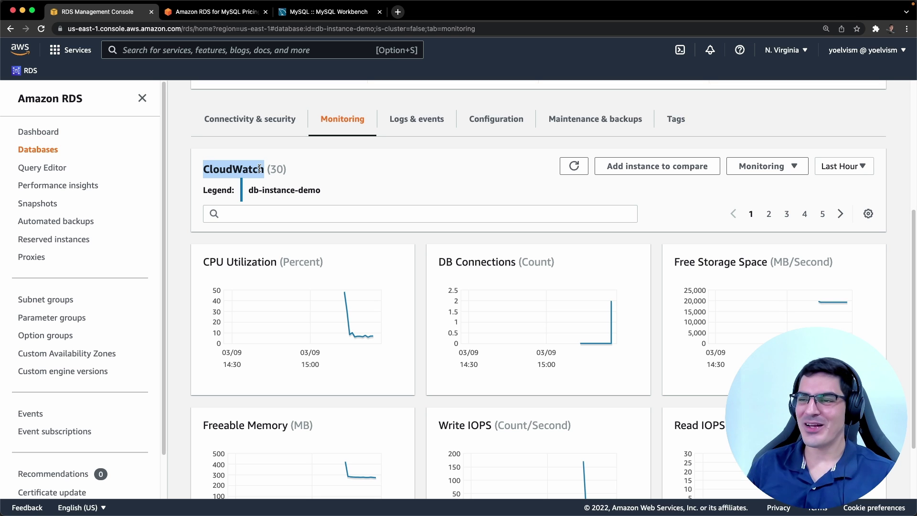
pyautogui.click(259, 168)
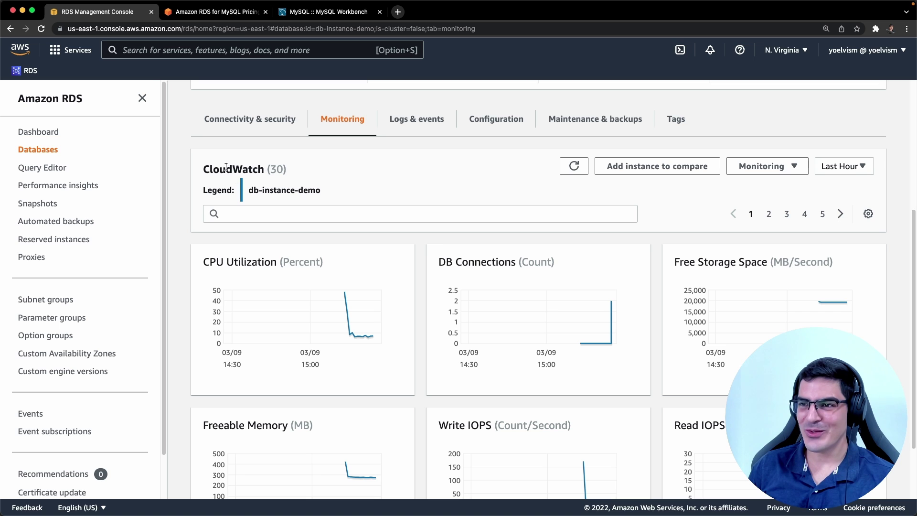
pyautogui.scroll(1, 239, 186)
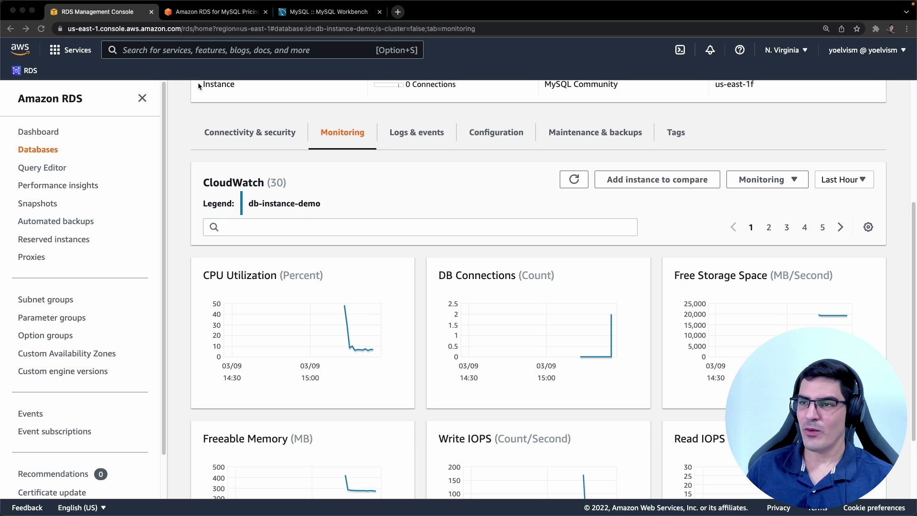
# Search the AWS services for cloudwatch and dismiss the results without opening one.
pyautogui.click(186, 50)
pyautogui.write('cloudwatch')
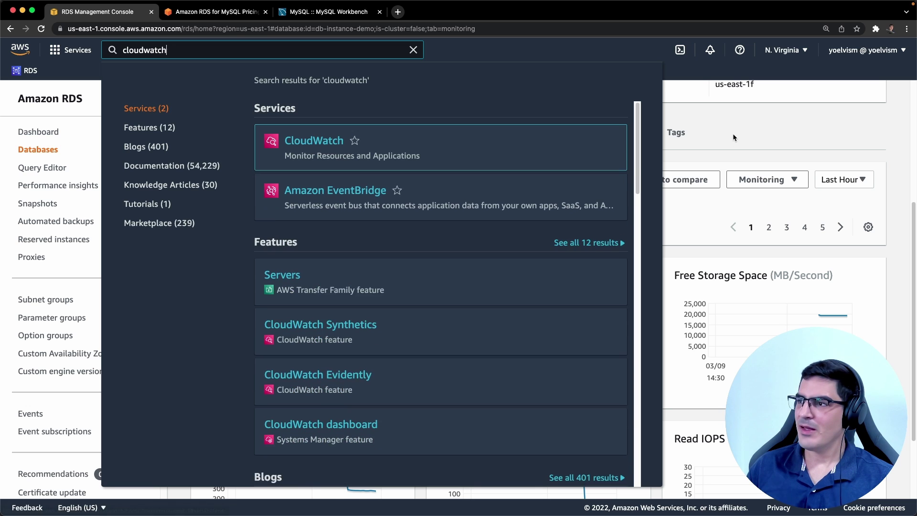
pyautogui.click(731, 132)
# Review db-instance-demo's CloudWatch alarms, recent events and log files.
pyautogui.click(416, 132)
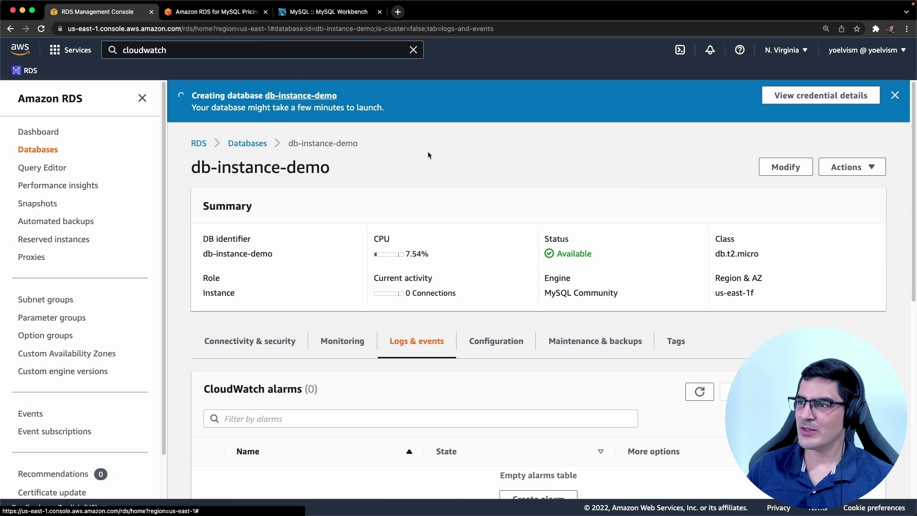
pyautogui.scroll(-2, 386, 280)
pyautogui.scroll(-3, 398, 307)
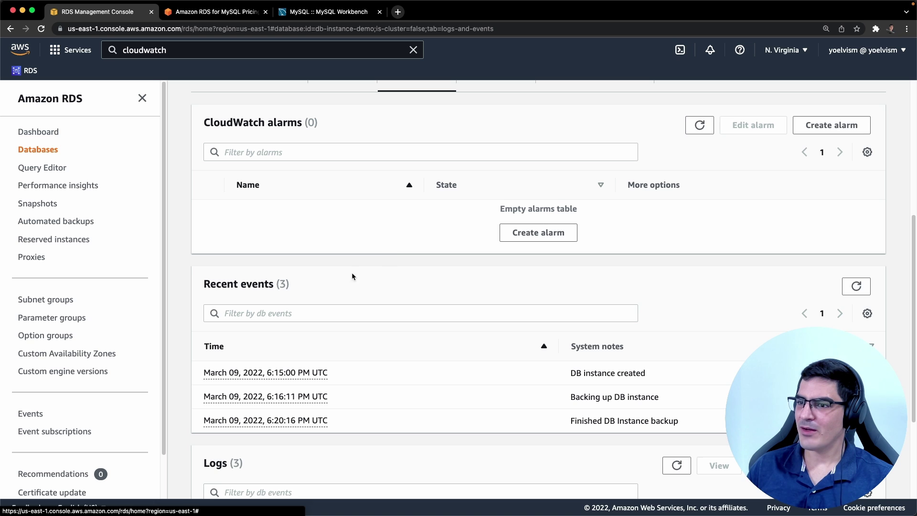
pyautogui.scroll(-2, 348, 367)
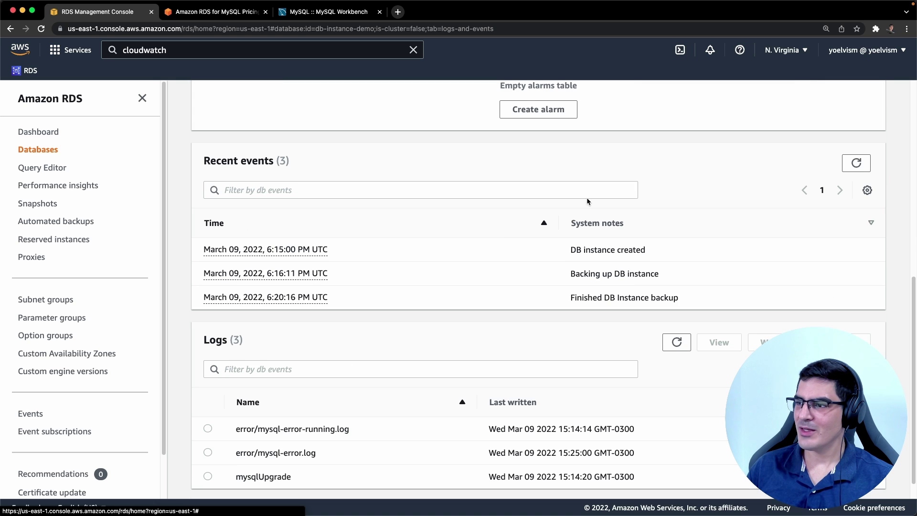
pyautogui.scroll(-1, 530, 301)
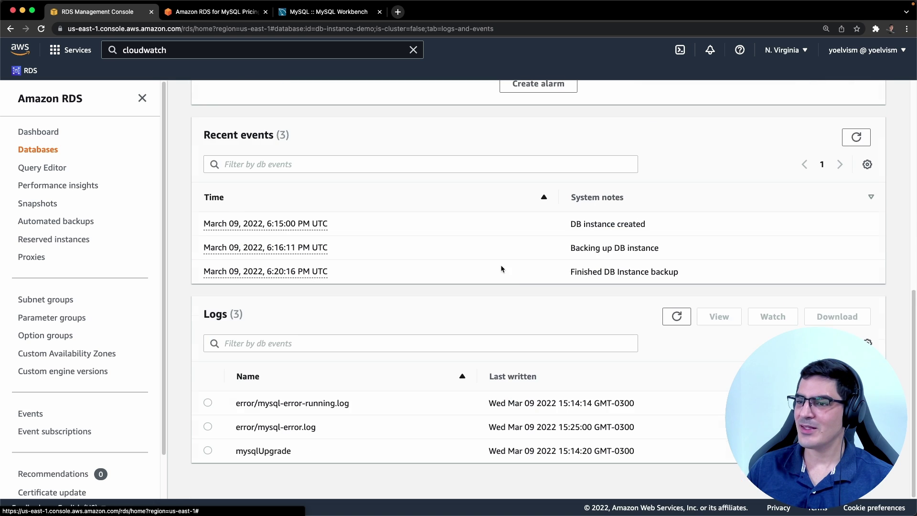
pyautogui.scroll(4, 501, 264)
# Examine db-instance-demo's configuration details, including its instance class, storage and availability settings.
pyautogui.click(498, 124)
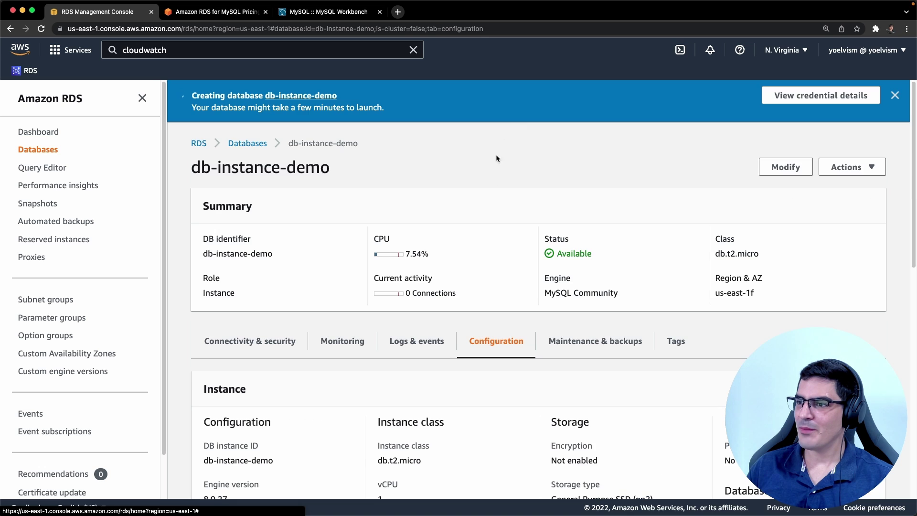
pyautogui.scroll(-4, 452, 270)
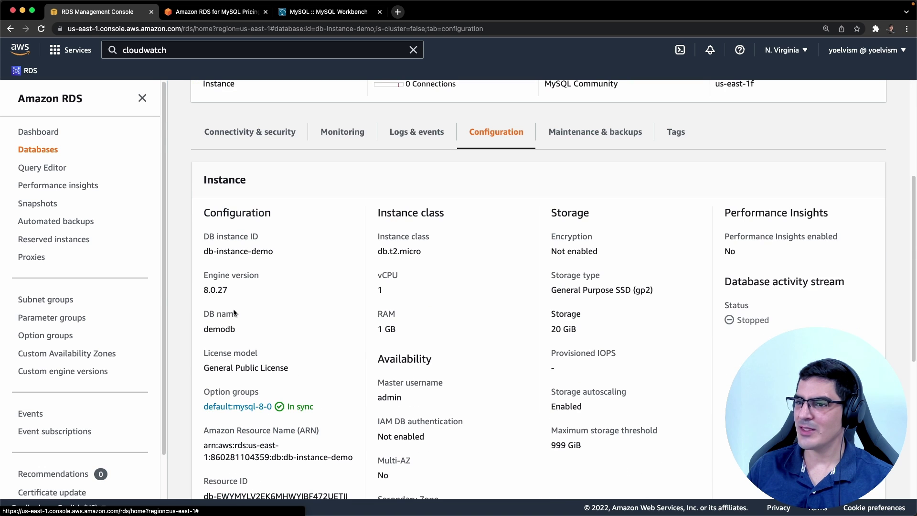
pyautogui.scroll(-4, 597, 259)
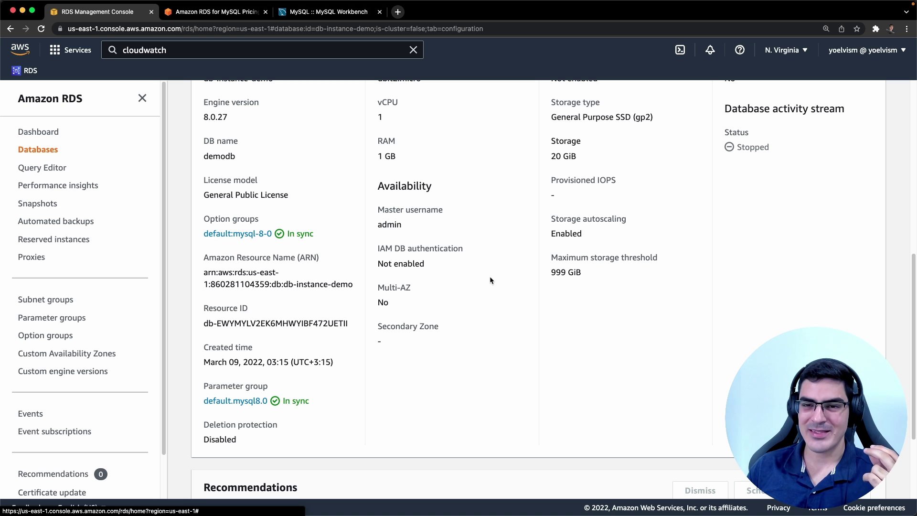
pyautogui.scroll(10, 490, 280)
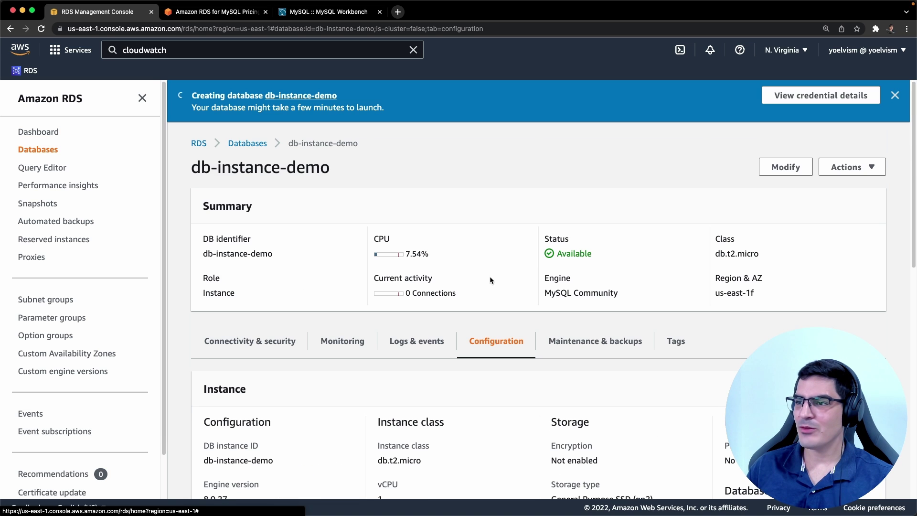
# Start modifying db-instance-demo and select DB engine version 8.0.28.
pyautogui.click(777, 169)
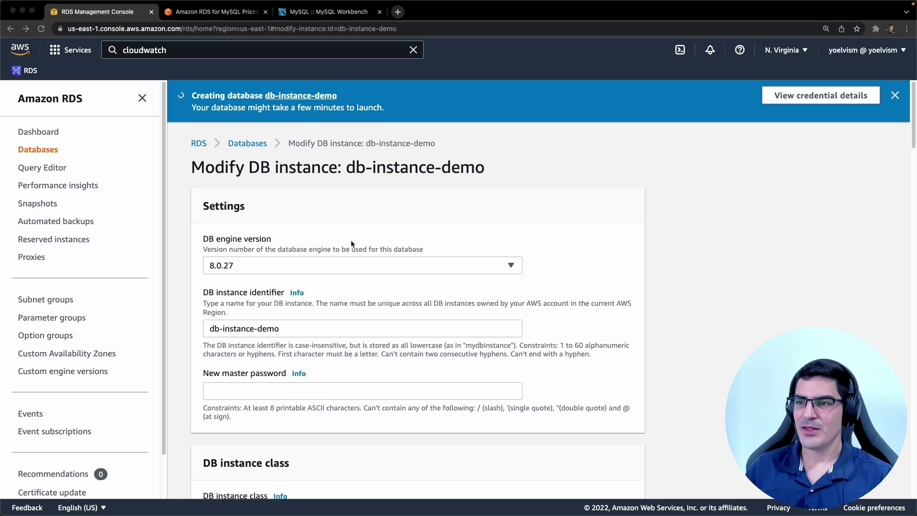
pyautogui.scroll(-3, 293, 237)
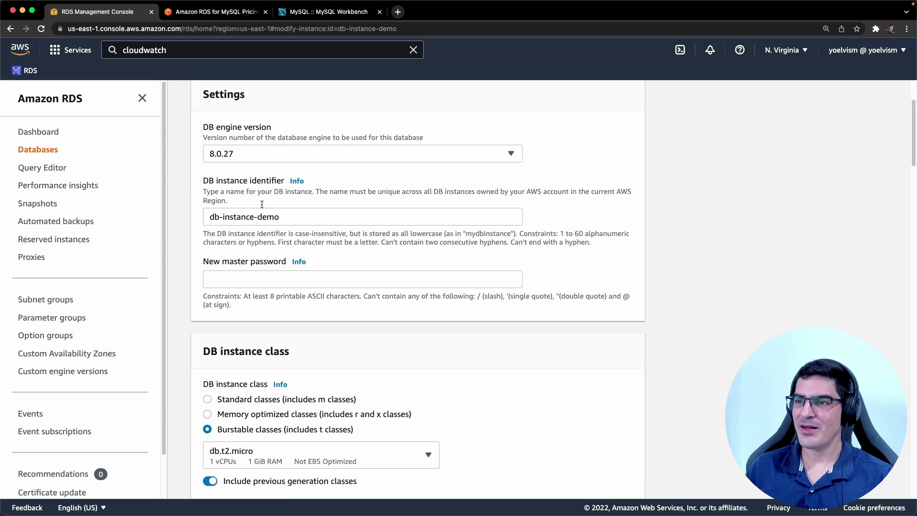
pyautogui.click(246, 154)
pyautogui.click(235, 189)
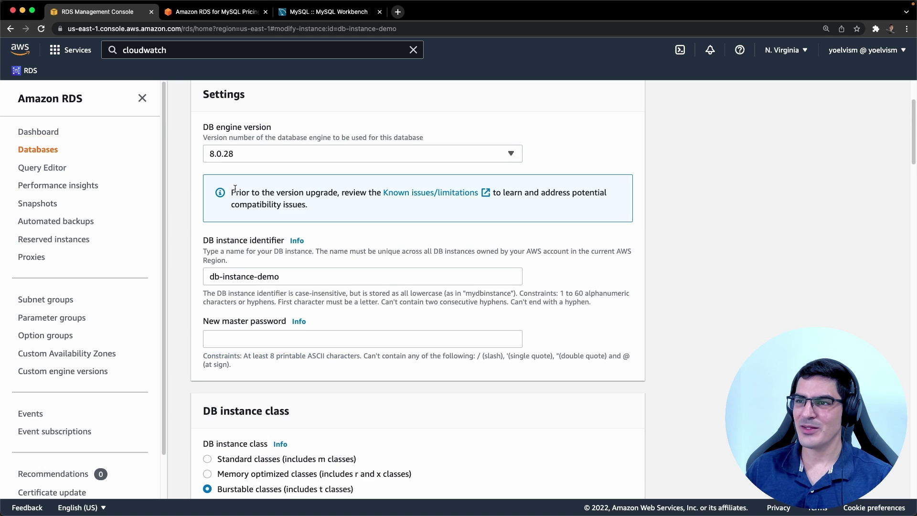
# Choose the db.t2.medium instance class and look through the remaining storage, availability and maintenance settings of the modification form.
pyautogui.scroll(-9, 285, 250)
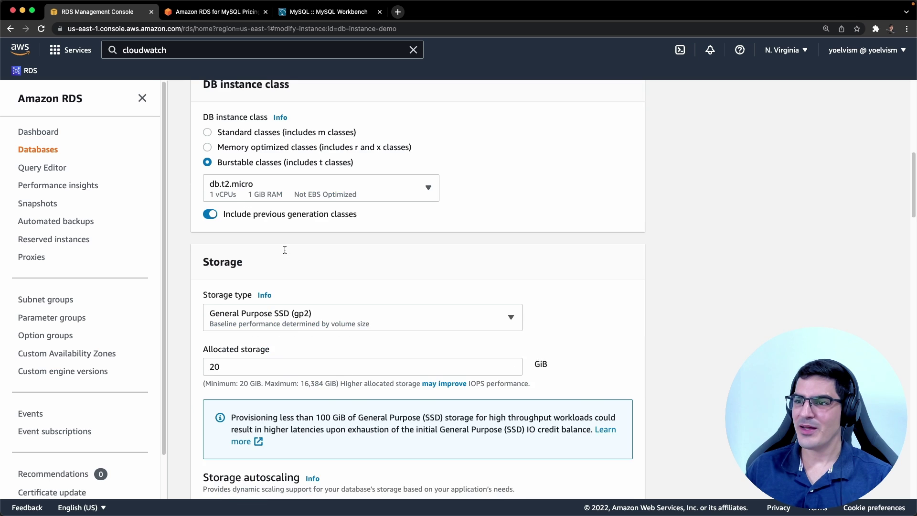
pyautogui.click(271, 182)
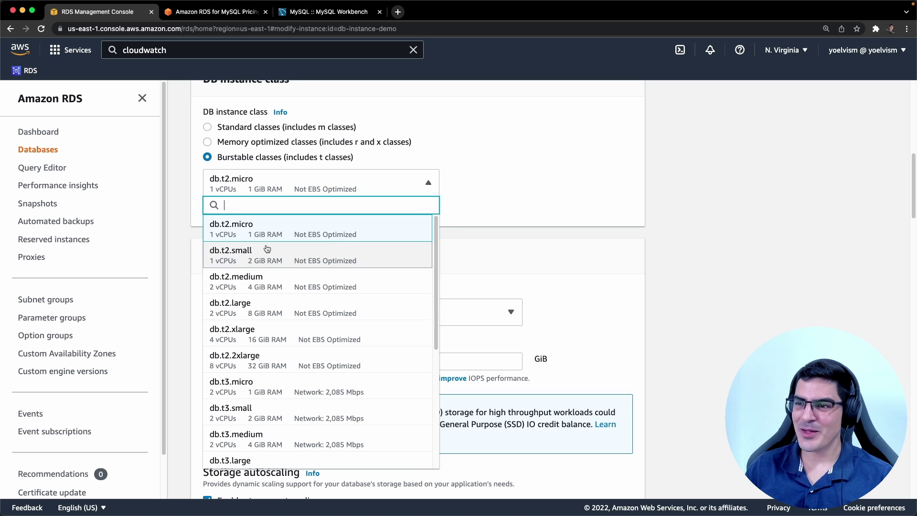
pyautogui.click(267, 278)
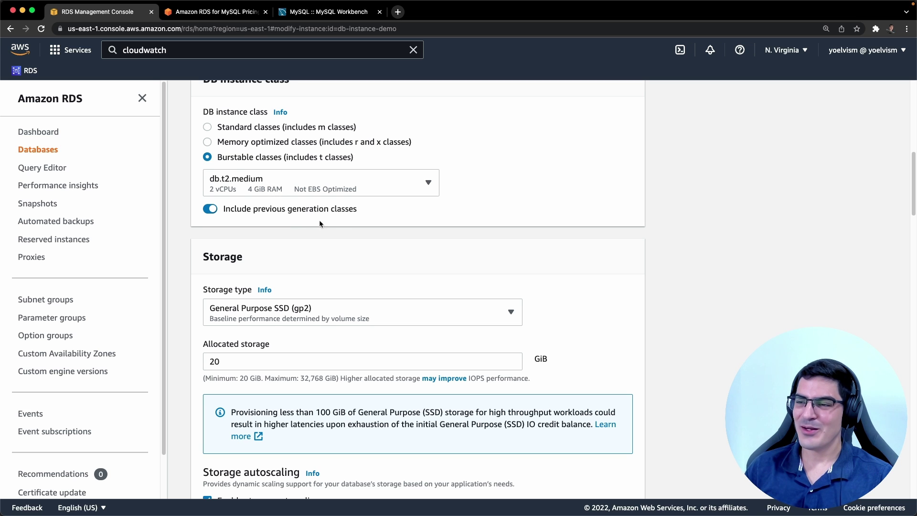
pyautogui.scroll(-5, 366, 238)
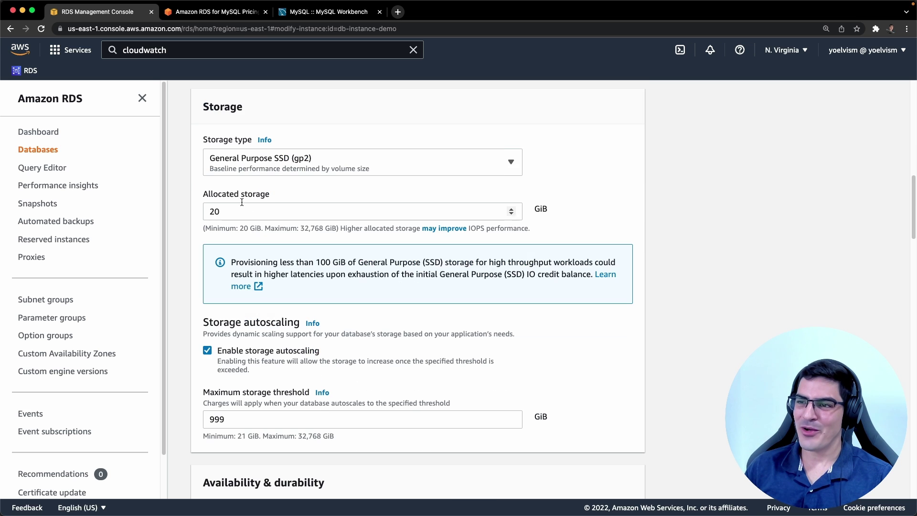
pyautogui.scroll(-5, 289, 227)
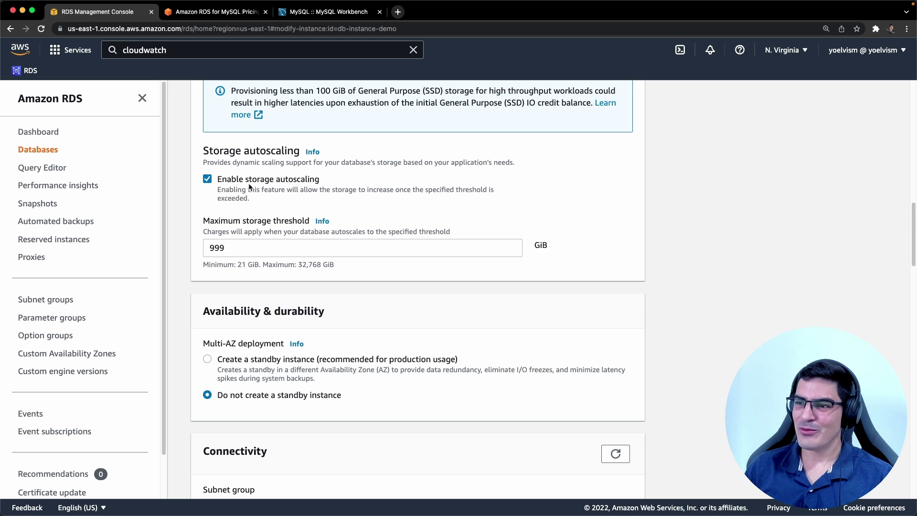
pyautogui.scroll(-20, 299, 308)
pyautogui.scroll(-20, 299, 310)
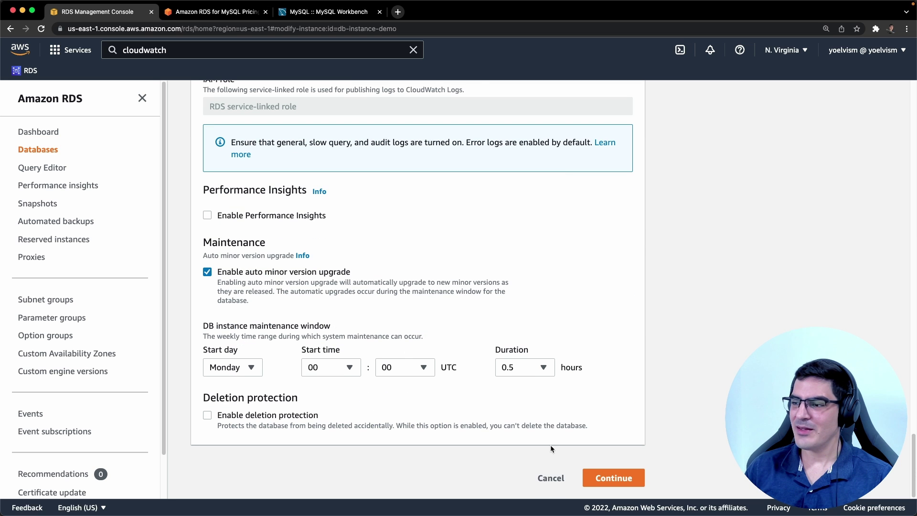
# Continue to the summary of modifications, review the scheduling options, and cancel the modification of db-instance-demo.
pyautogui.click(597, 478)
pyautogui.scroll(-3, 401, 285)
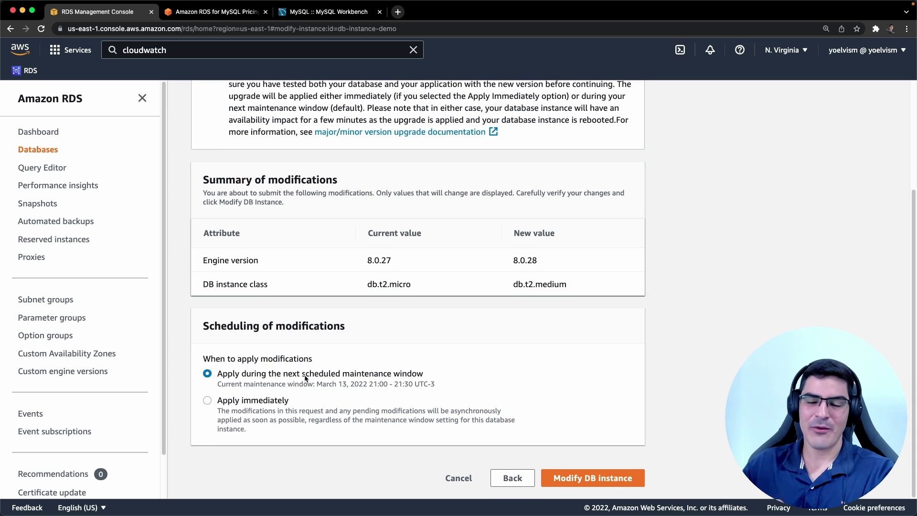
pyautogui.moveTo(319, 385); pyautogui.dragTo(399, 383)
pyautogui.click(423, 368)
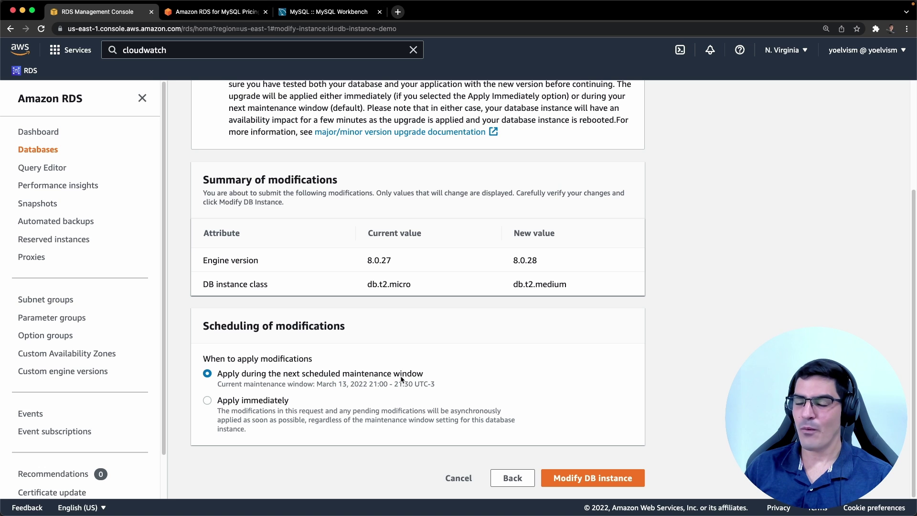
pyautogui.click(466, 479)
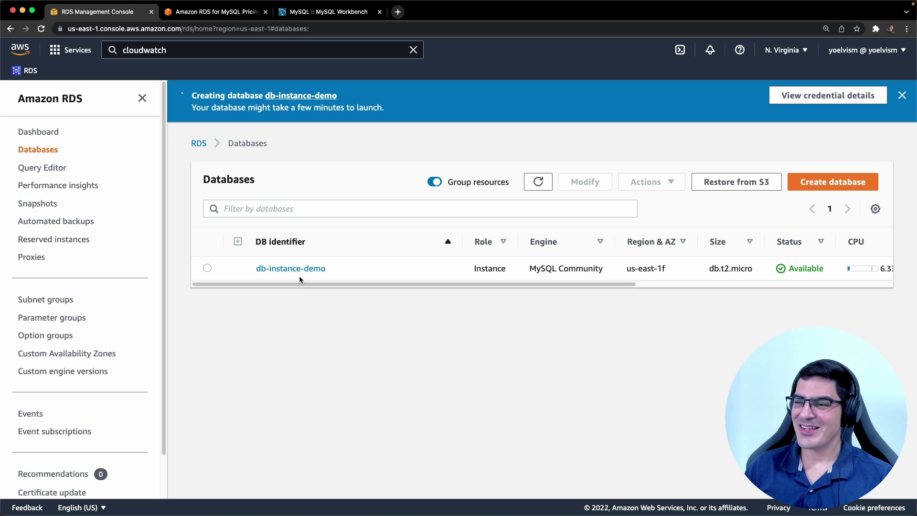
# Reopen db-instance-demo's details from the database list and collapse the Amazon RDS navigation pane.
pyautogui.click(296, 269)
pyautogui.scroll(-3, 321, 282)
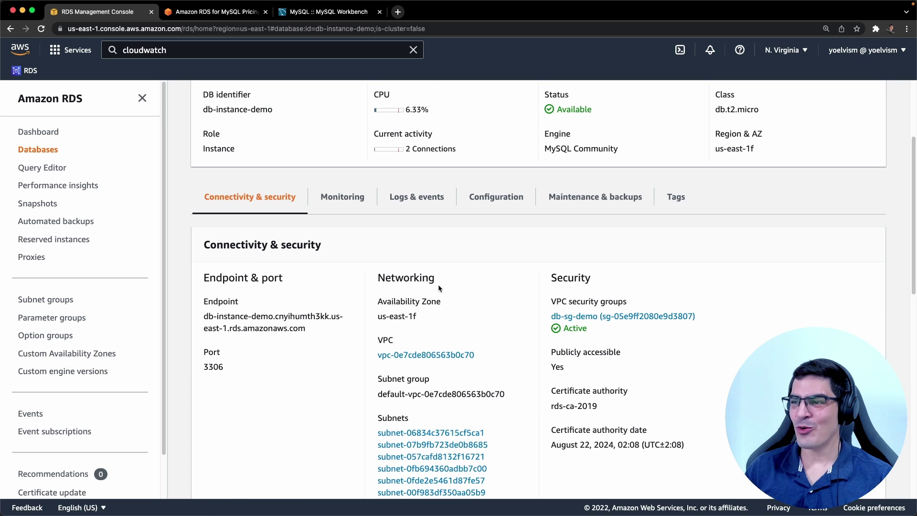
pyautogui.click(142, 98)
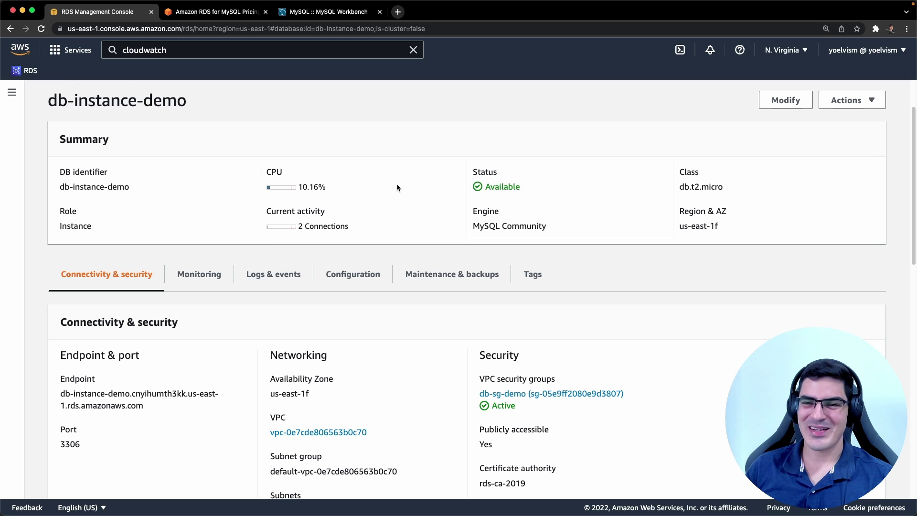
# Review the maintenance, automated backup and snapshot information in db-instance-demo's Maintenance & backups section.
pyautogui.click(442, 279)
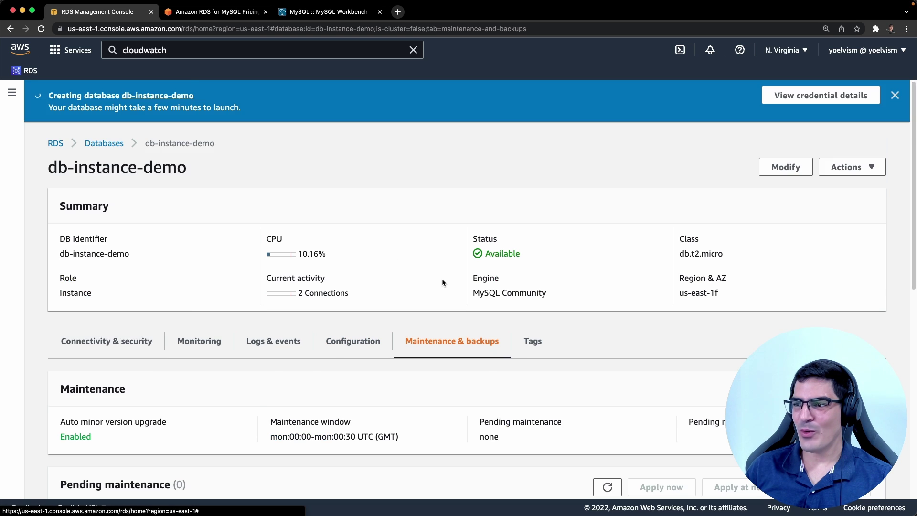
pyautogui.scroll(-2, 441, 281)
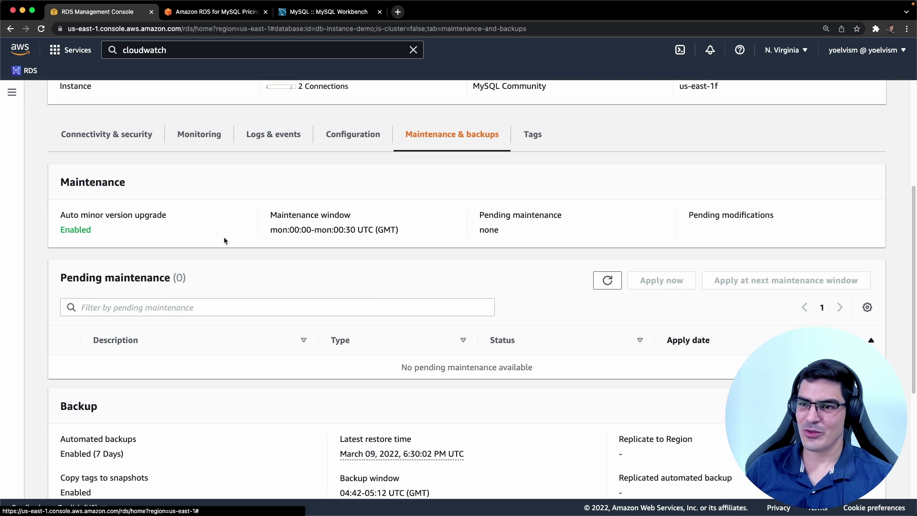
pyautogui.scroll(-2, 181, 286)
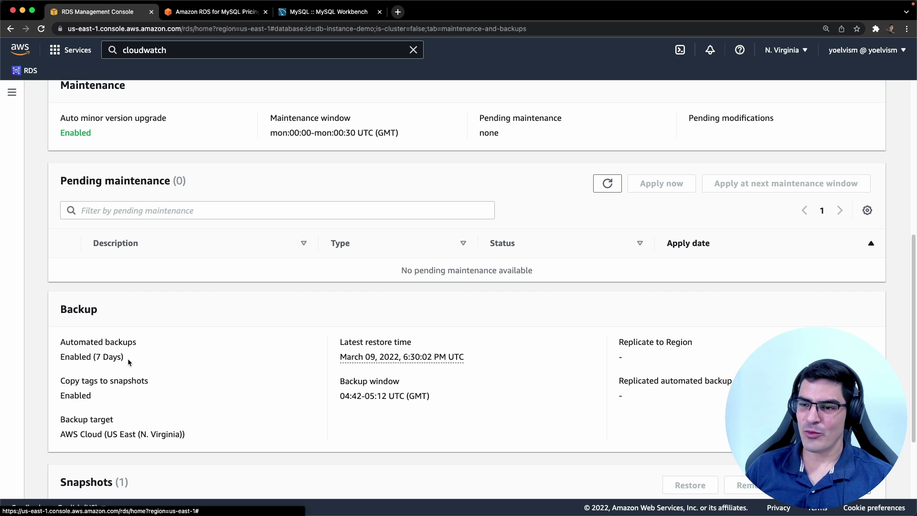
pyautogui.scroll(-2, 137, 358)
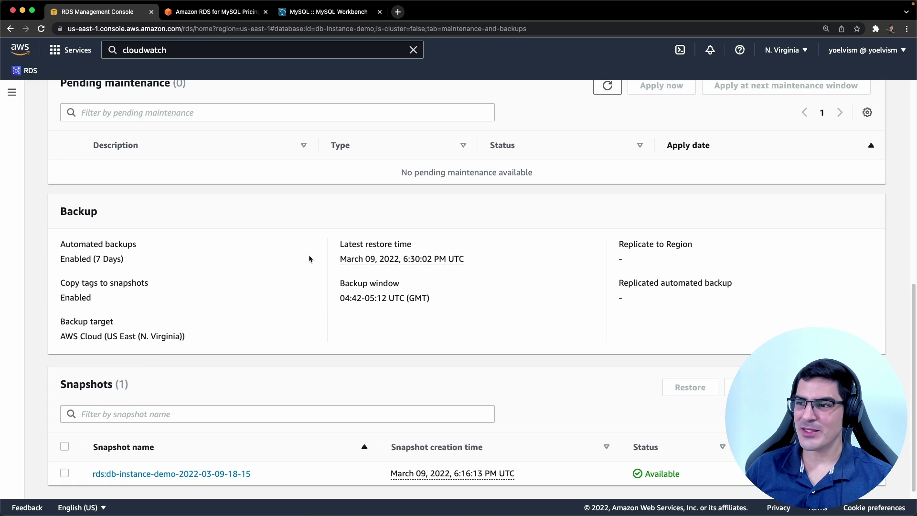
pyautogui.scroll(-1, 253, 275)
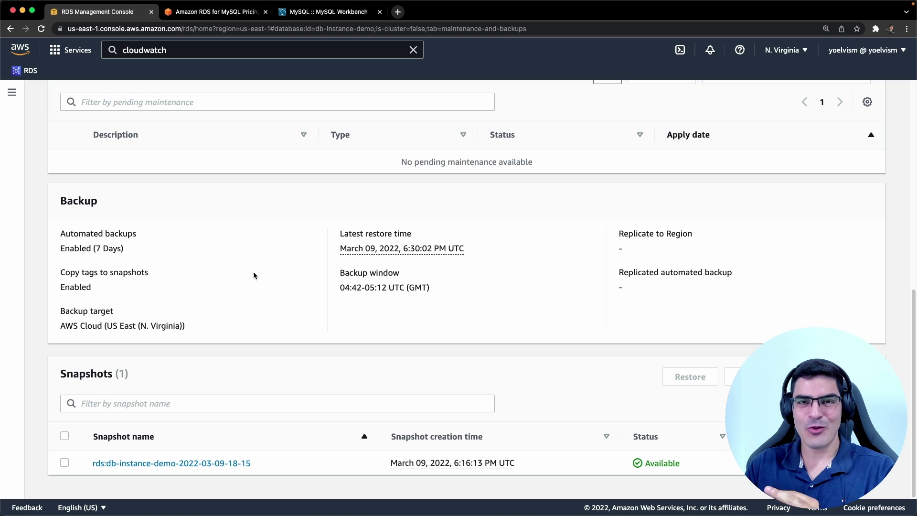
pyautogui.scroll(8, 254, 275)
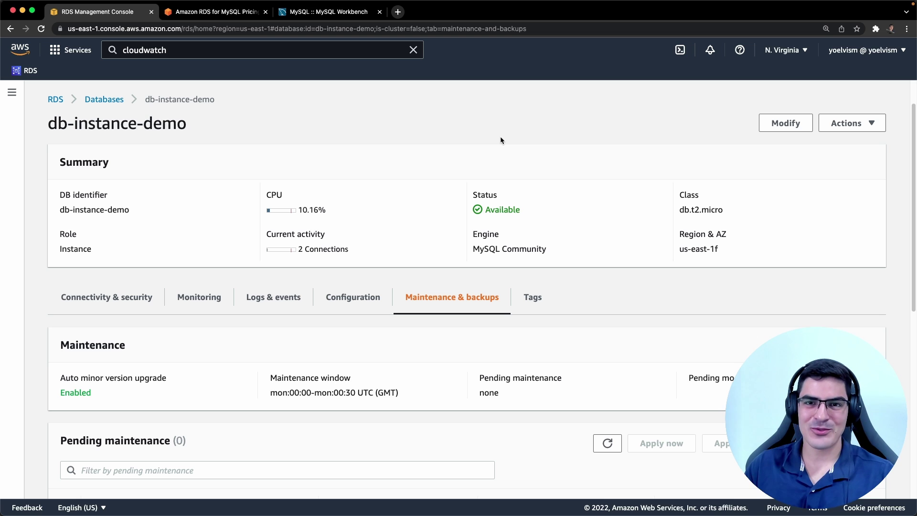
# Open the Restore to point in time form for db-instance-demo, examine its custom date and time option, and return to the database list.
pyautogui.click(875, 123)
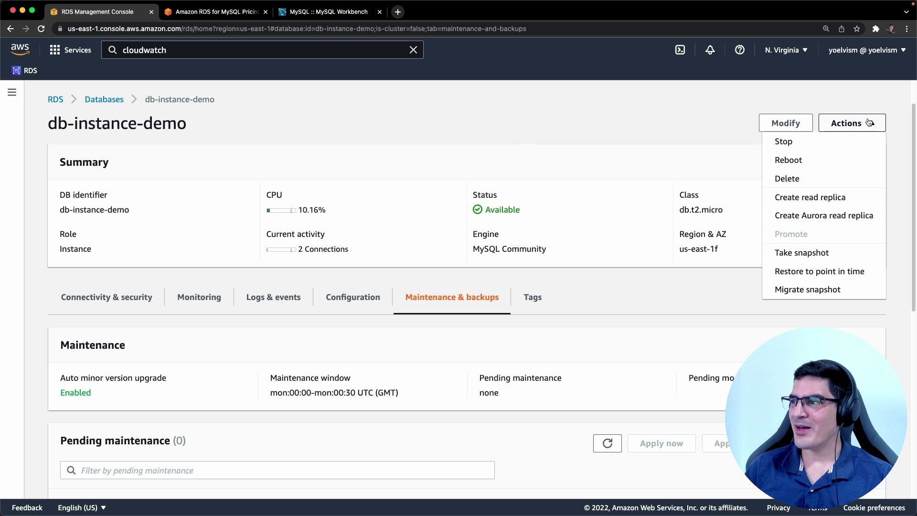
pyautogui.click(832, 272)
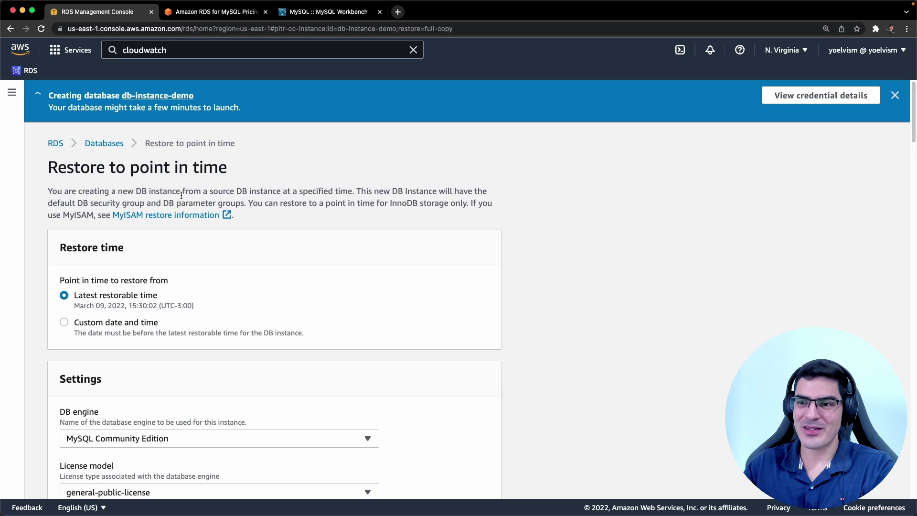
pyautogui.click(65, 323)
pyautogui.scroll(-3, 65, 328)
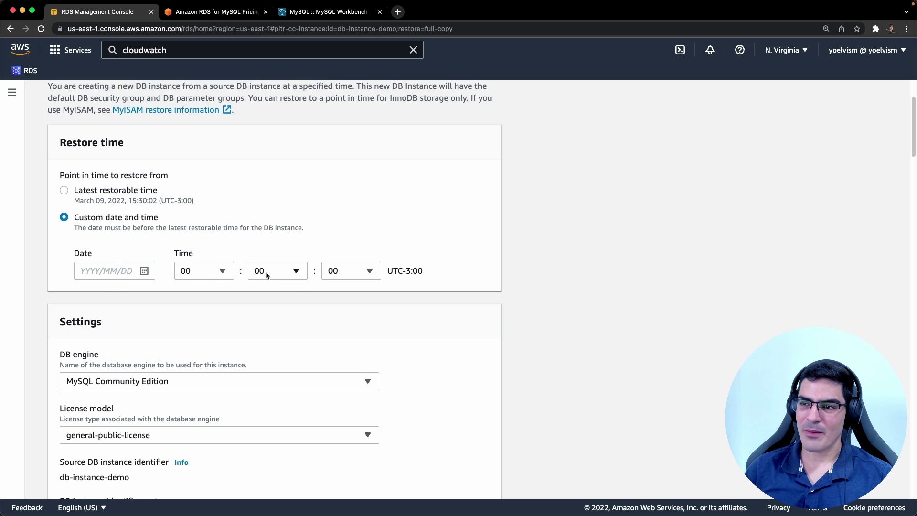
pyautogui.scroll(3, 323, 275)
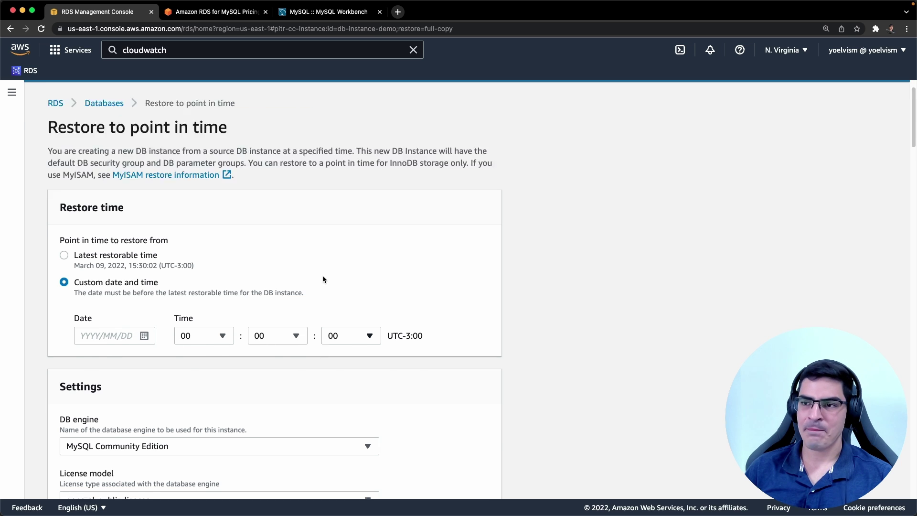
pyautogui.click(105, 144)
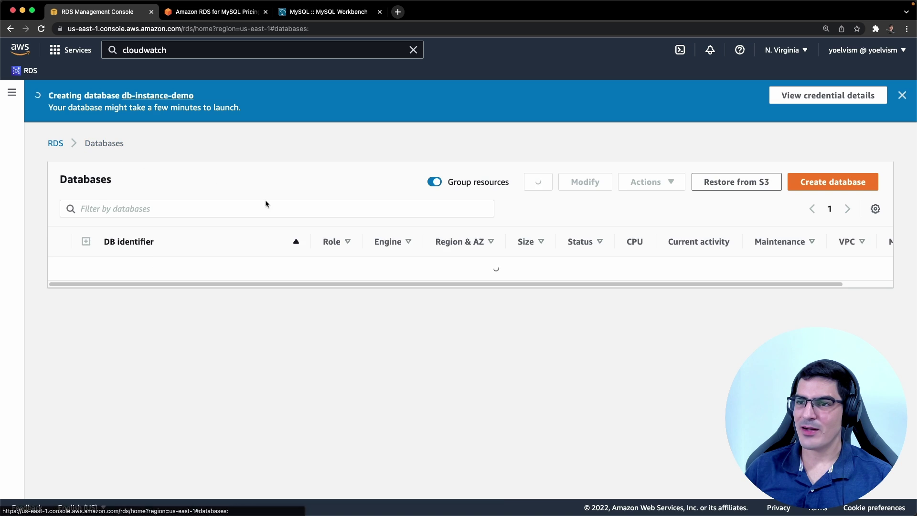
# Take a manual DB snapshot of db-instance-demo named my-snapshot.
pyautogui.click(172, 270)
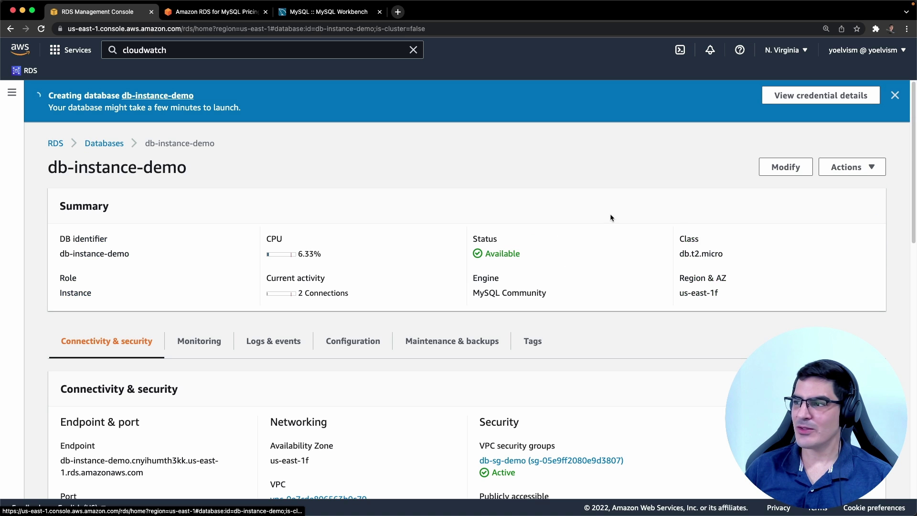
pyautogui.click(848, 168)
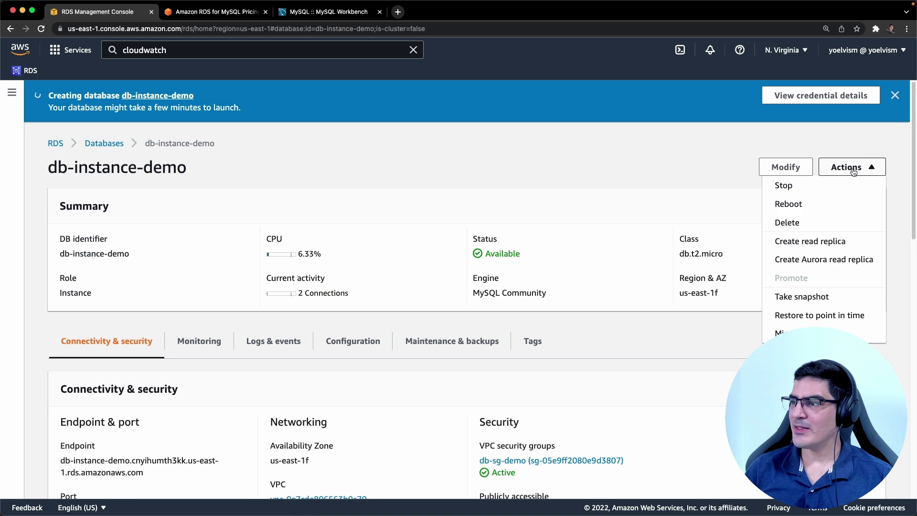
pyautogui.click(804, 298)
pyautogui.click(121, 351)
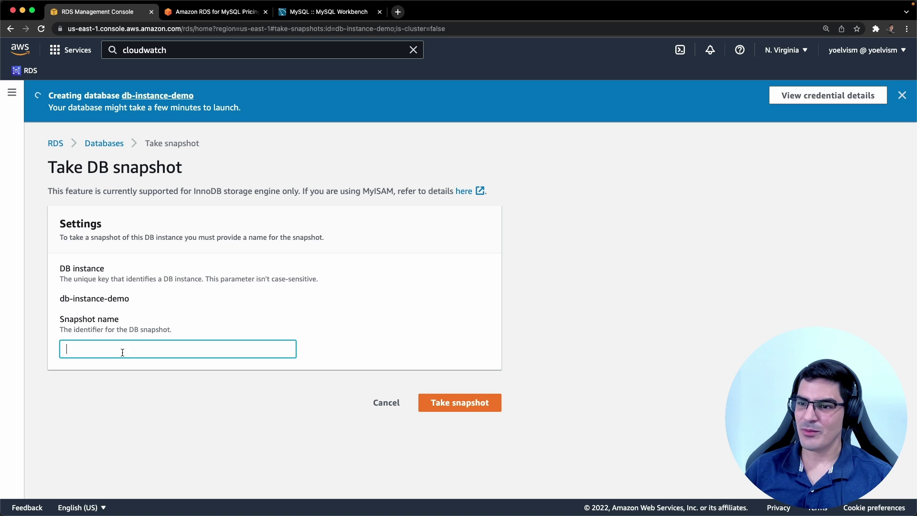
pyautogui.write('my-snapshot')
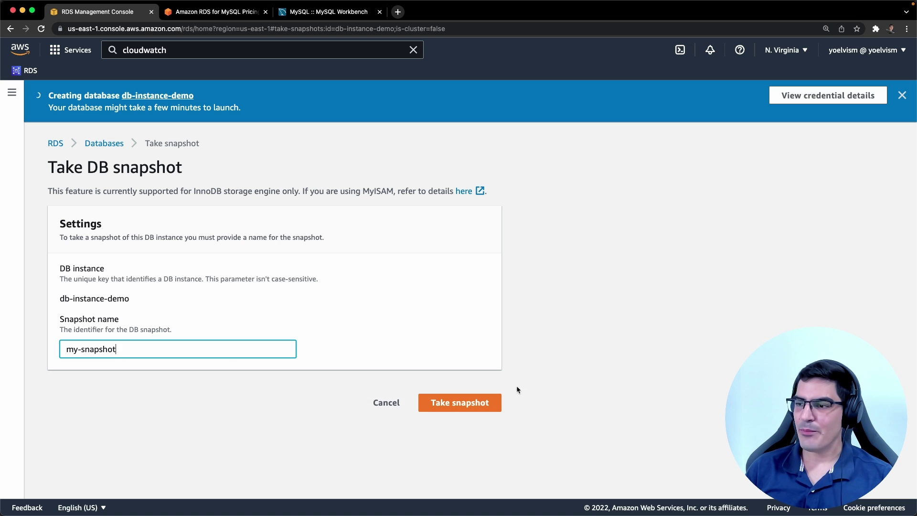
pyautogui.click(454, 402)
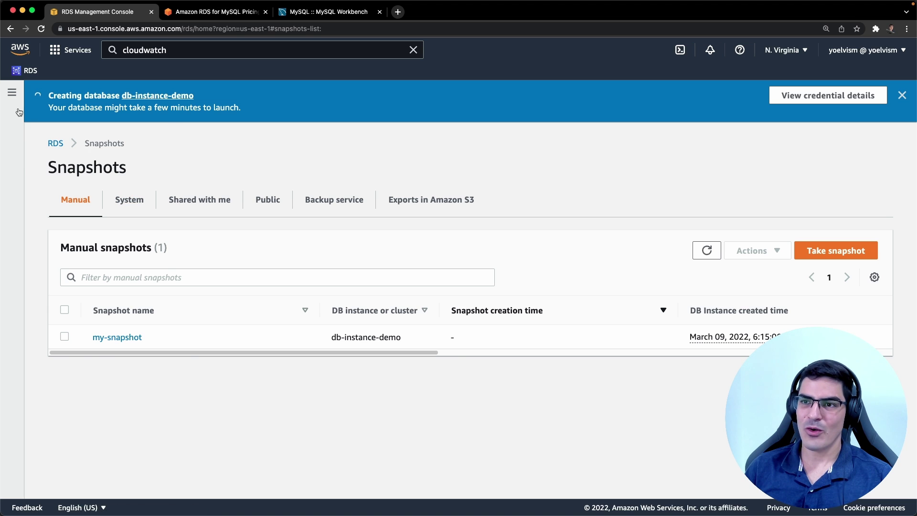
# Start creating a read replica of db-instance-demo and set its DB instance identifier to db-replica-demo.
pyautogui.click(12, 92)
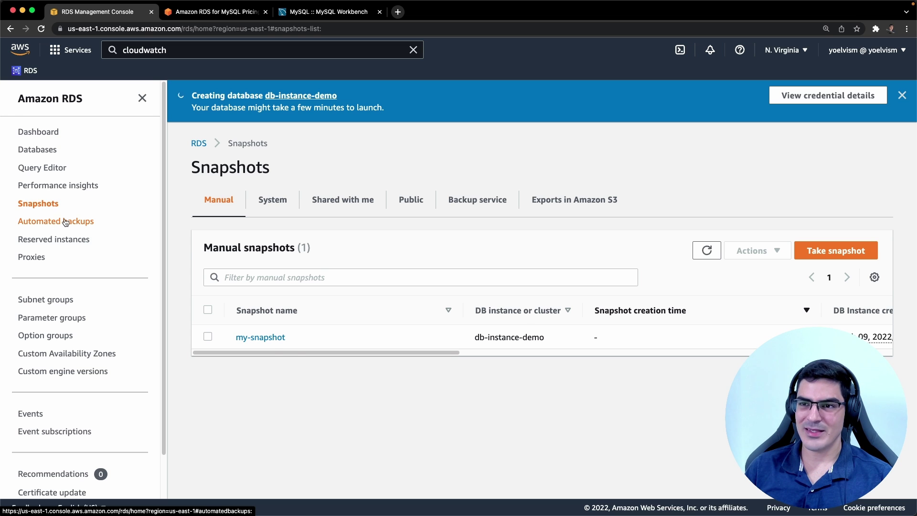
pyautogui.click(41, 150)
pyautogui.click(304, 269)
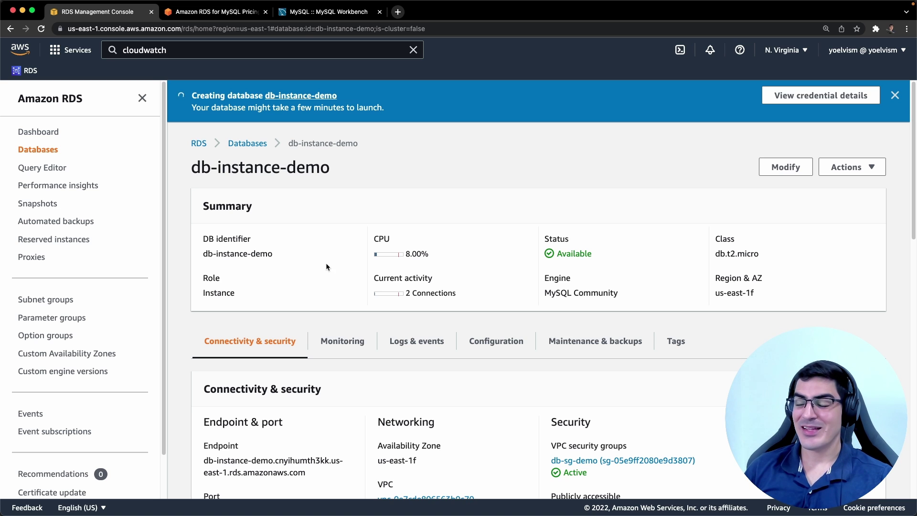
pyautogui.click(840, 169)
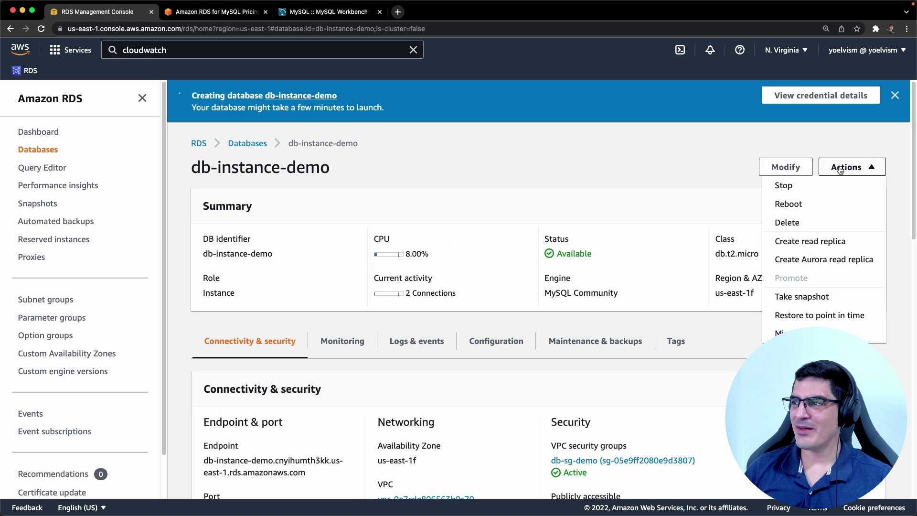
pyautogui.click(808, 245)
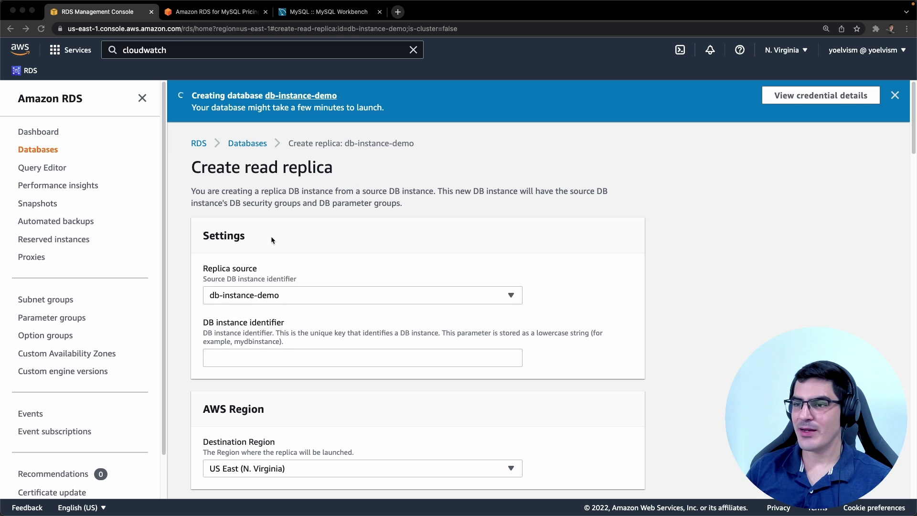
pyautogui.scroll(-1, 285, 234)
pyautogui.click(244, 349)
pyautogui.write('db-replica-demo')
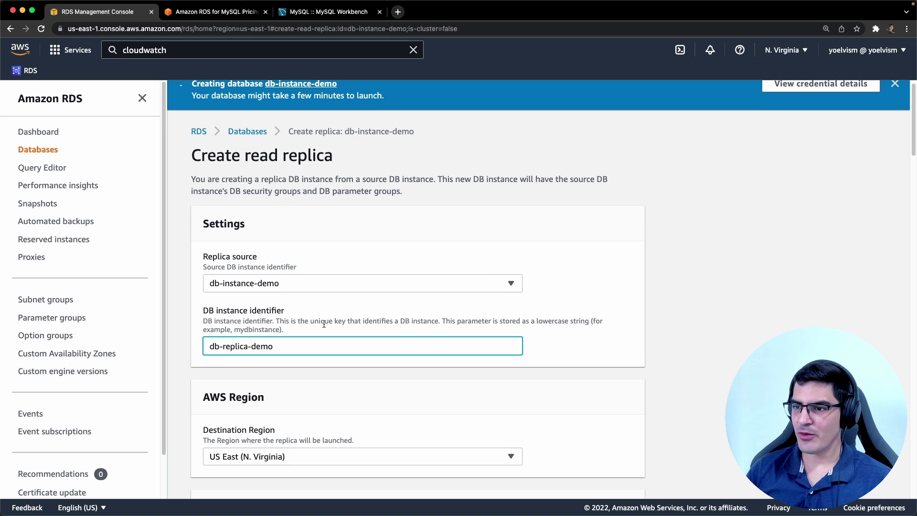
# Look through the destination Regions offered for the replica and keep US East (N. Virginia).
pyautogui.scroll(-5, 306, 324)
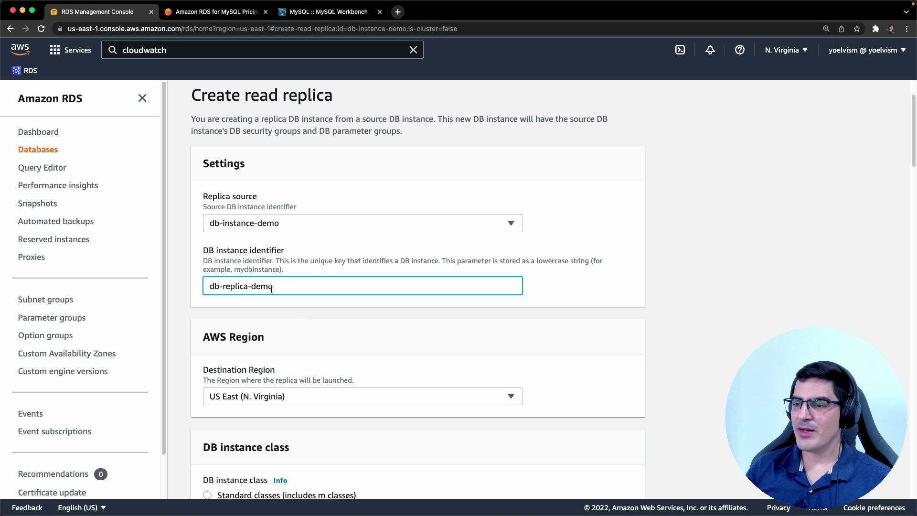
pyautogui.scroll(-5, 271, 288)
pyautogui.click(256, 342)
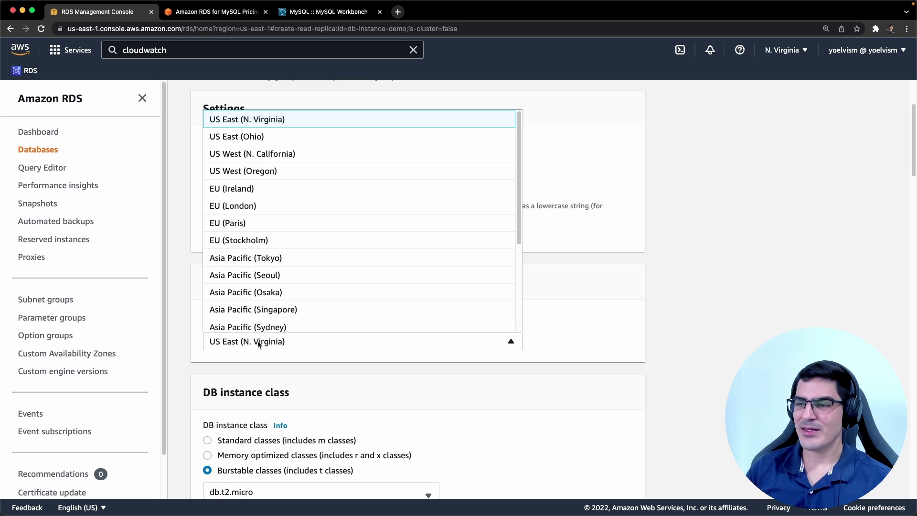
pyautogui.scroll(-5, 268, 256)
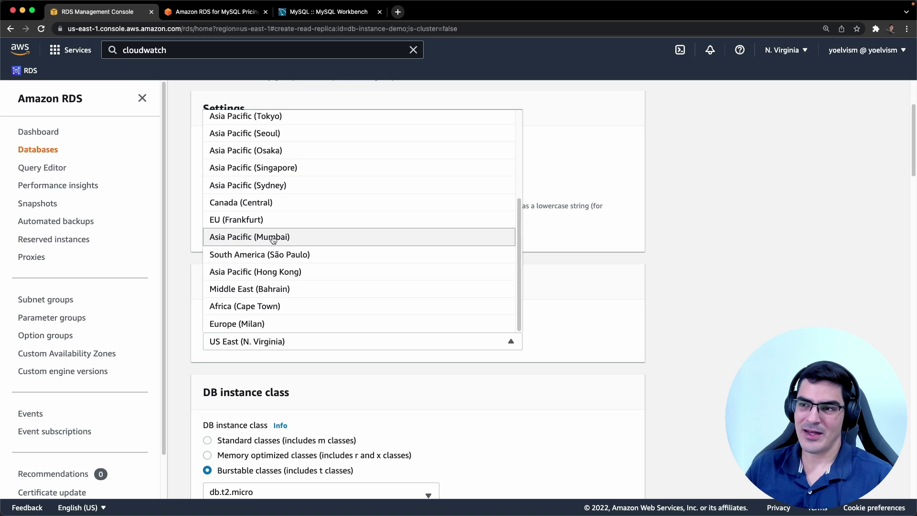
pyautogui.scroll(5, 284, 220)
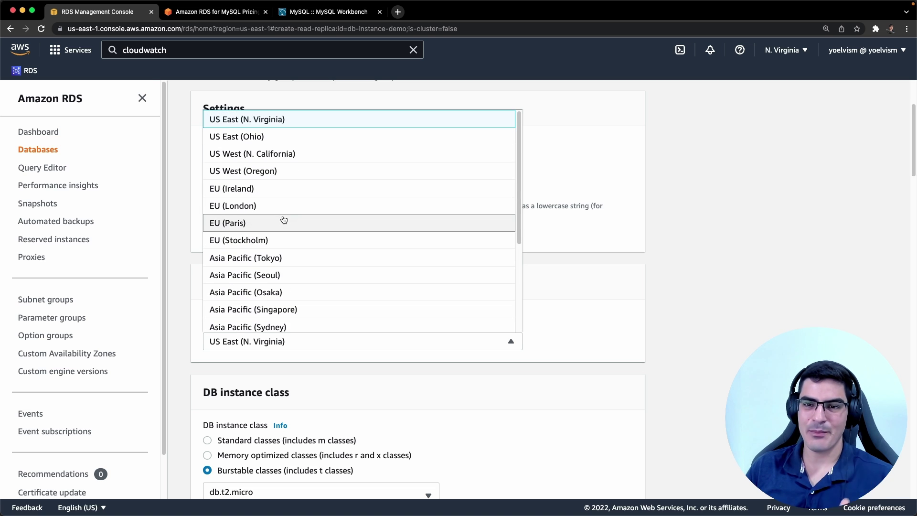
pyautogui.click(278, 346)
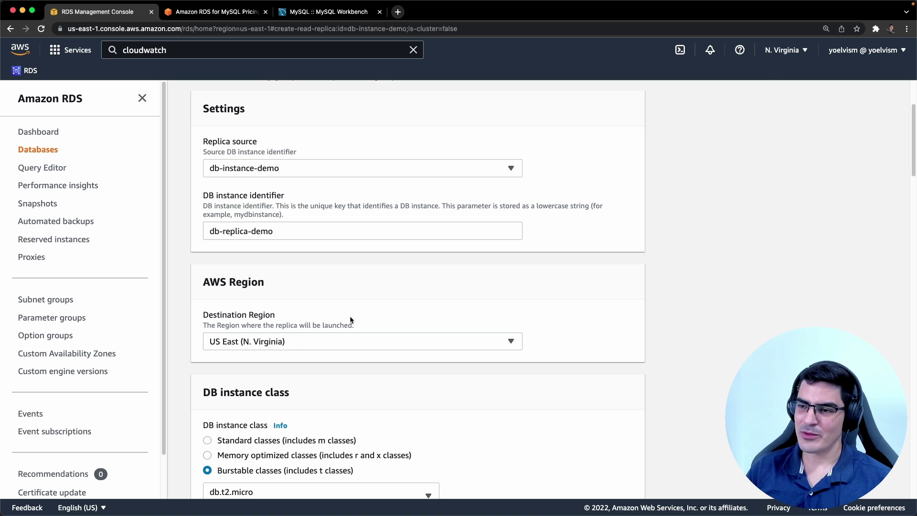
pyautogui.click(315, 342)
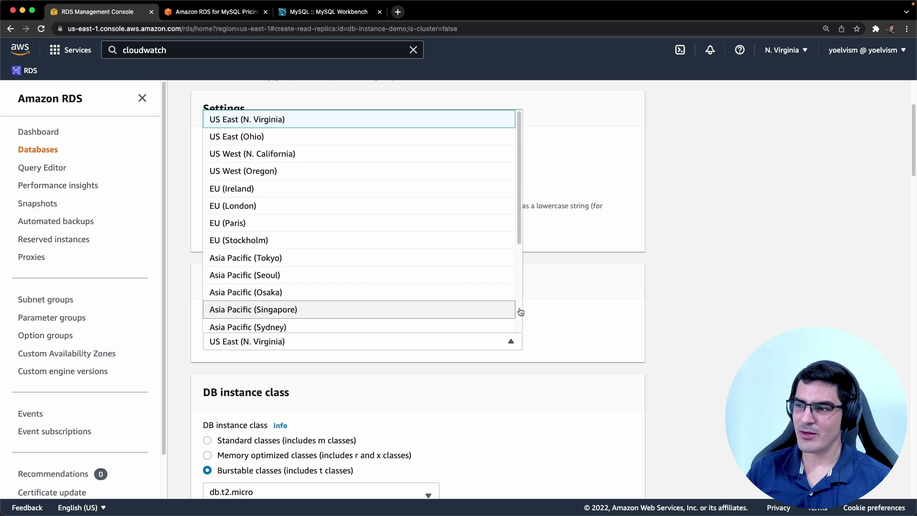
pyautogui.click(557, 295)
# Review the replica's instance class, storage, connectivity and maintenance settings, and create the read replica with the existing options.
pyautogui.scroll(-4, 557, 295)
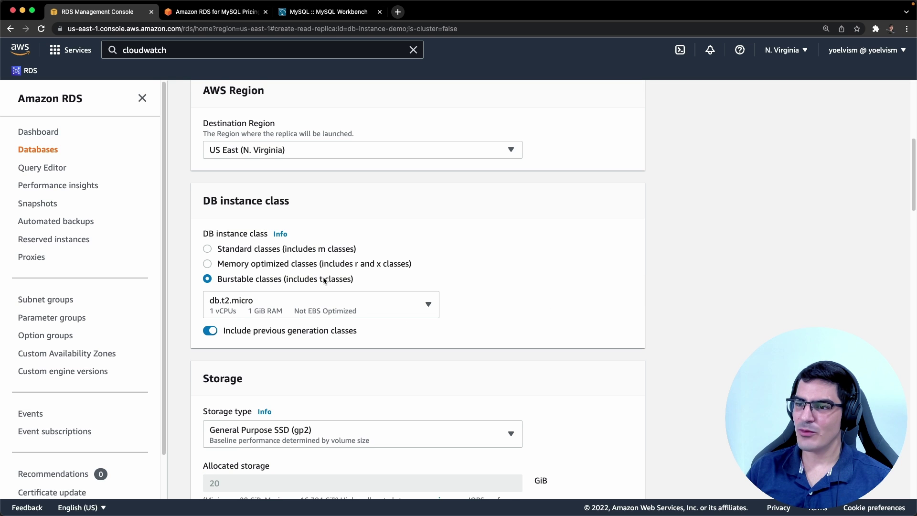
pyautogui.scroll(-2, 327, 273)
pyautogui.scroll(-7, 301, 243)
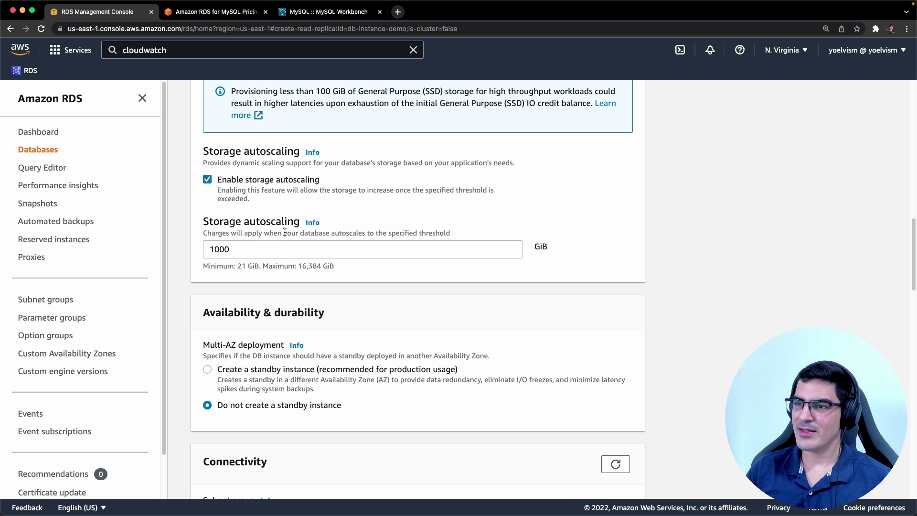
pyautogui.scroll(3, 282, 234)
pyautogui.scroll(3, 271, 154)
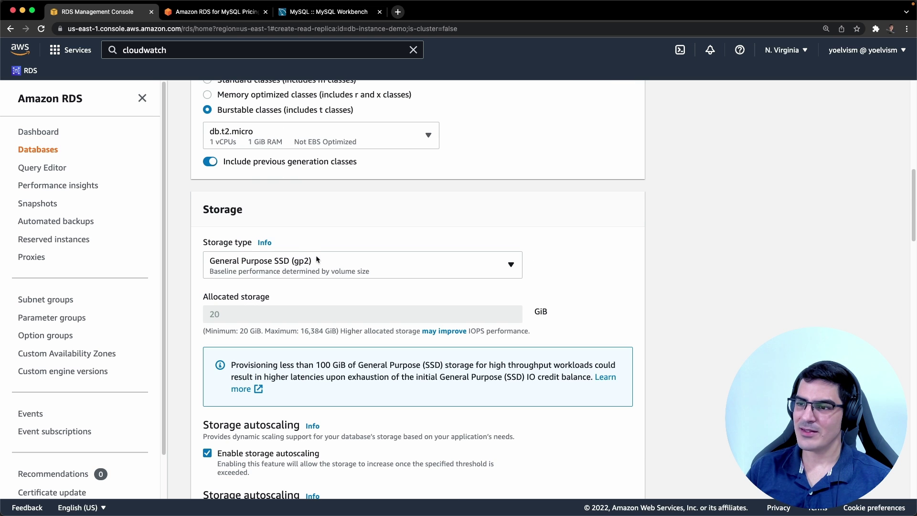
pyautogui.scroll(-20, 305, 241)
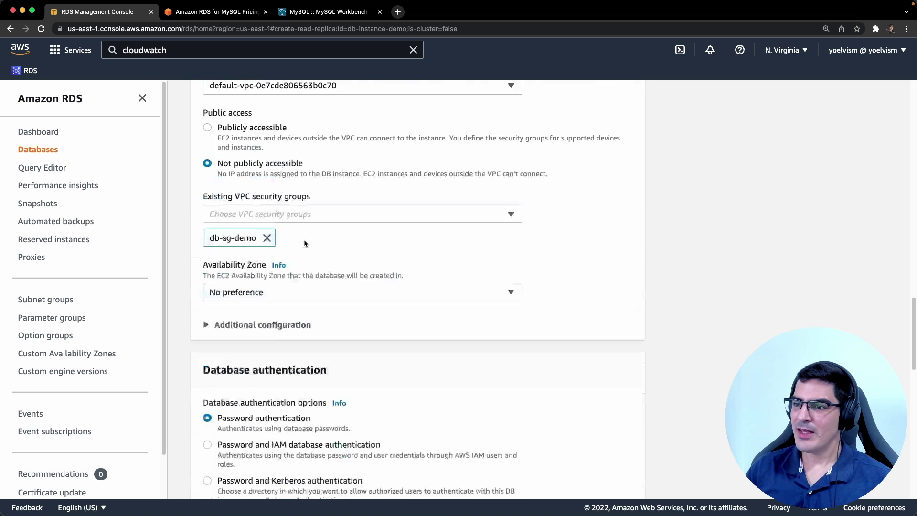
pyautogui.scroll(-8, 316, 254)
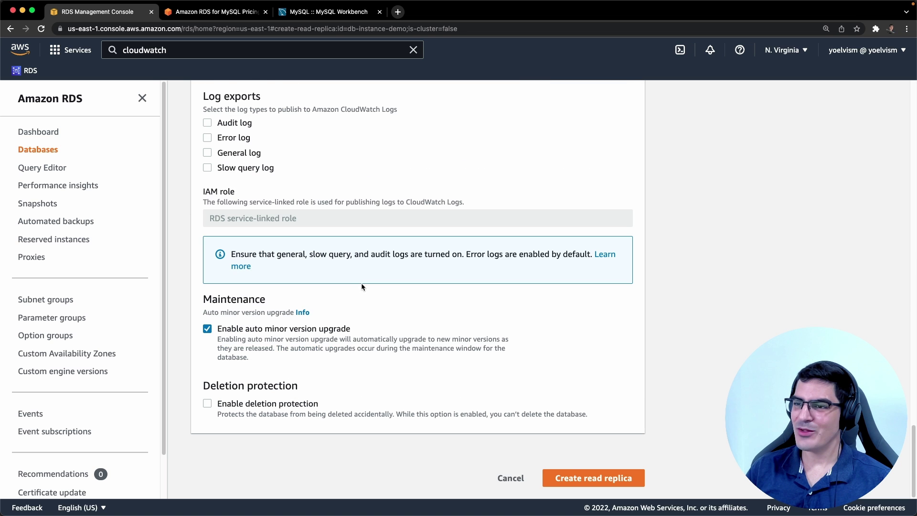
pyautogui.click(582, 480)
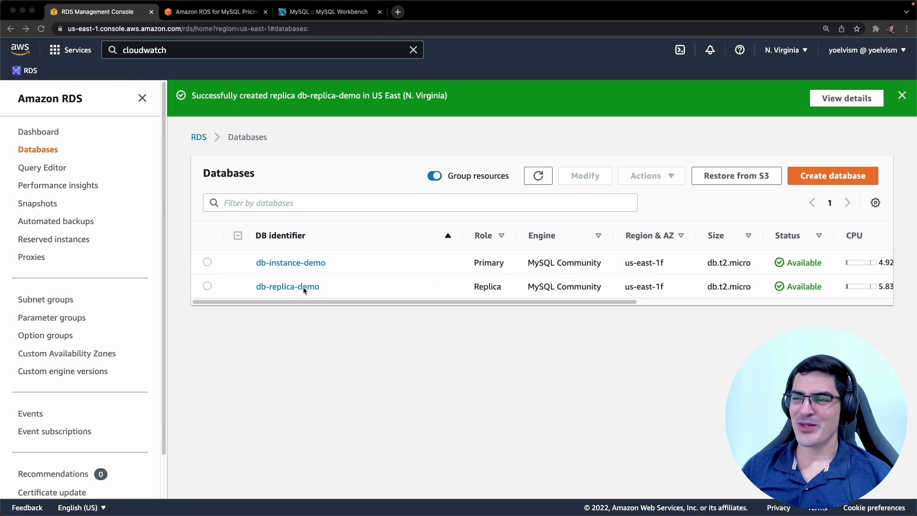
# Open db-replica-demo's details and examine its endpoint in the connectivity and security information.
pyautogui.click(311, 291)
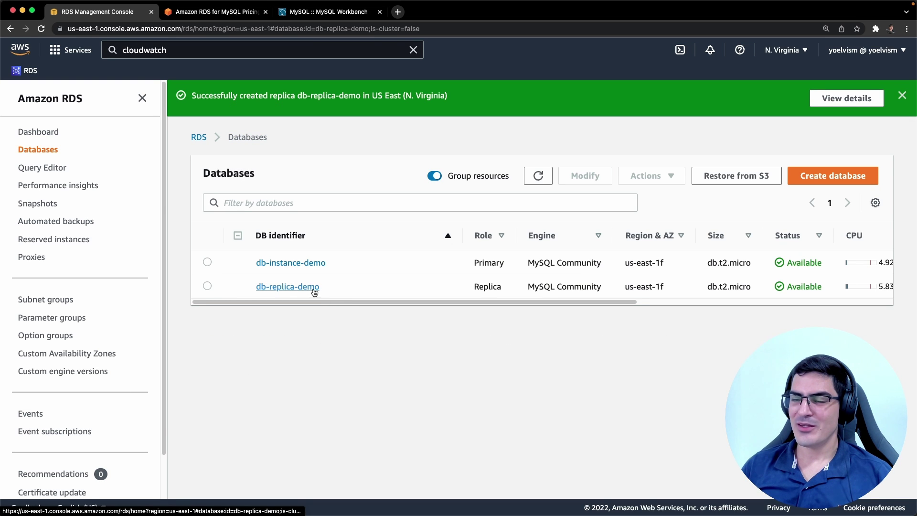
pyautogui.scroll(-4, 261, 334)
pyautogui.moveTo(207, 343); pyautogui.dragTo(305, 357)
pyautogui.click(304, 345)
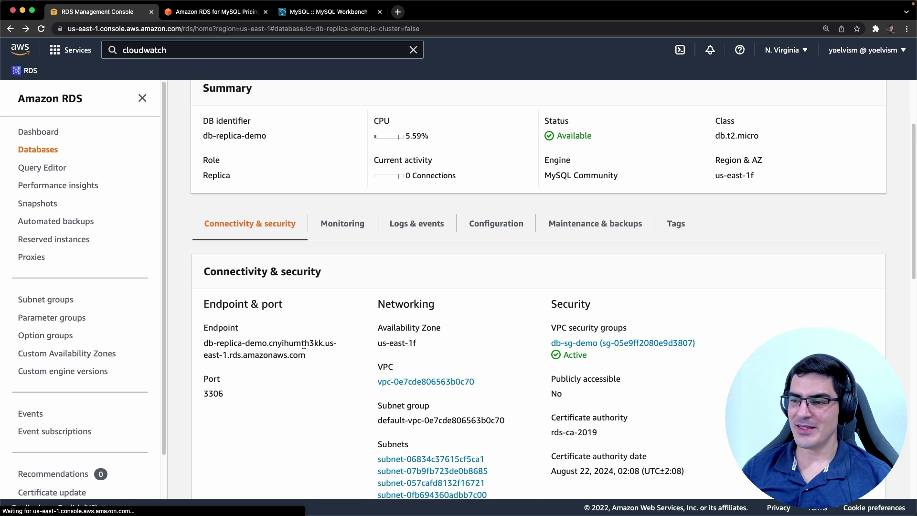
# Examine the endpoint of the primary db-instance-demo in its connectivity and security information, and return to the databases list.
pyautogui.scroll(5, 306, 280)
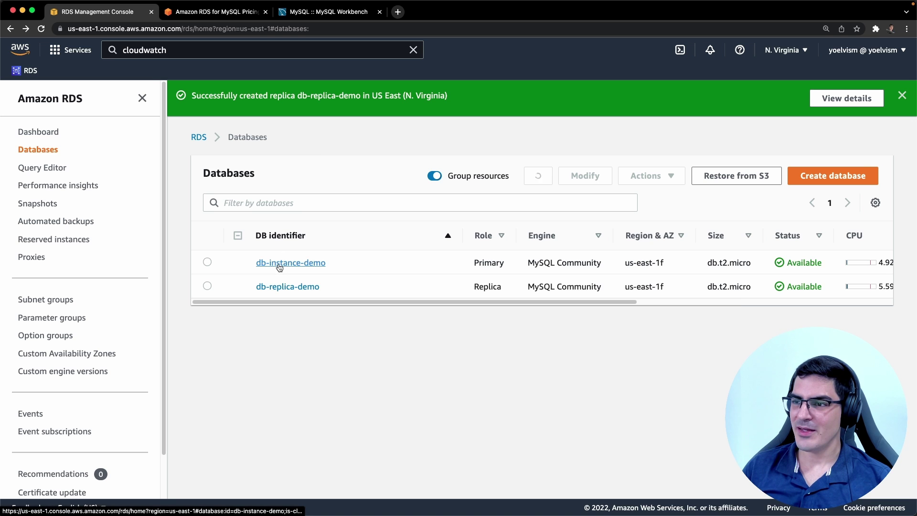
pyautogui.click(289, 263)
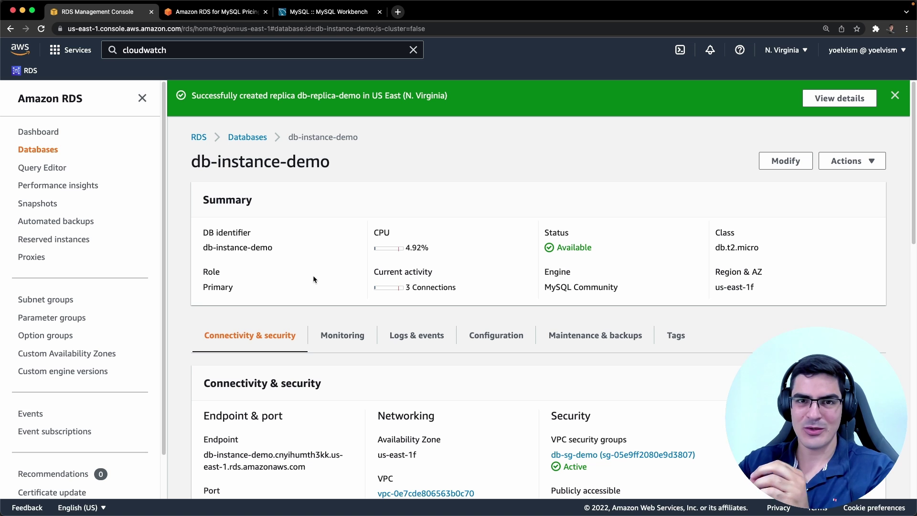
pyautogui.scroll(-5, 313, 277)
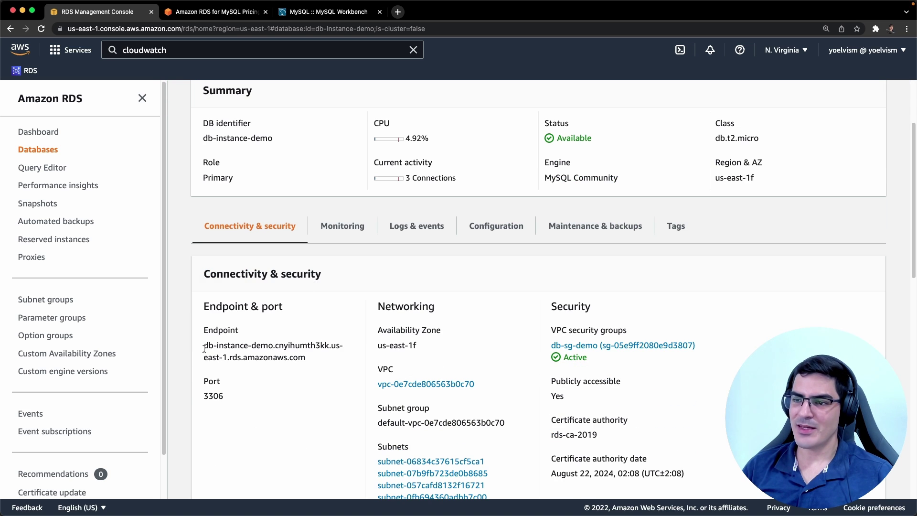
pyautogui.keyDown('shift'); pyautogui.click(311, 357); pyautogui.keyUp('shift')
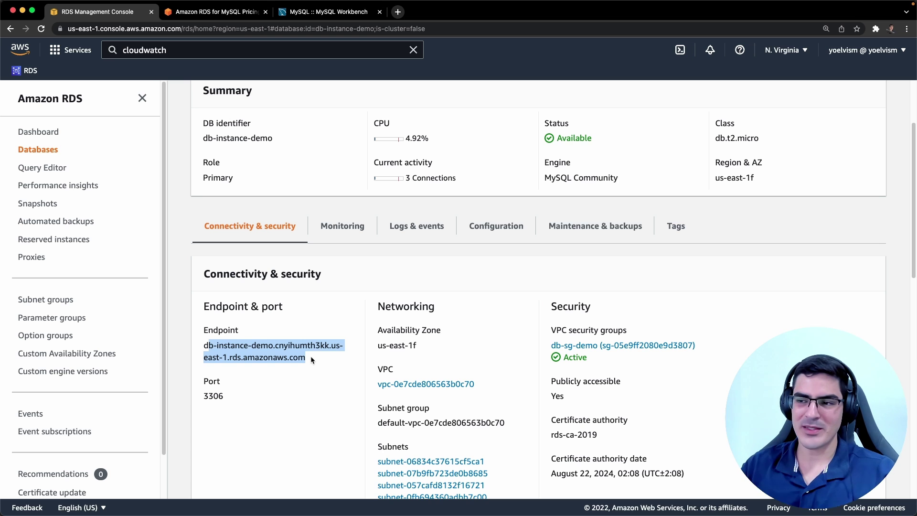
pyautogui.click(310, 357)
pyautogui.scroll(3, 311, 356)
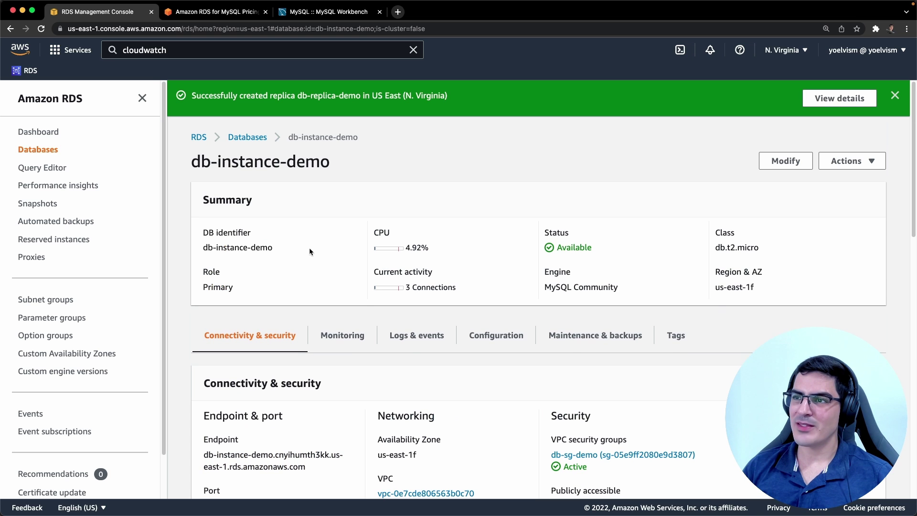
pyautogui.click(247, 138)
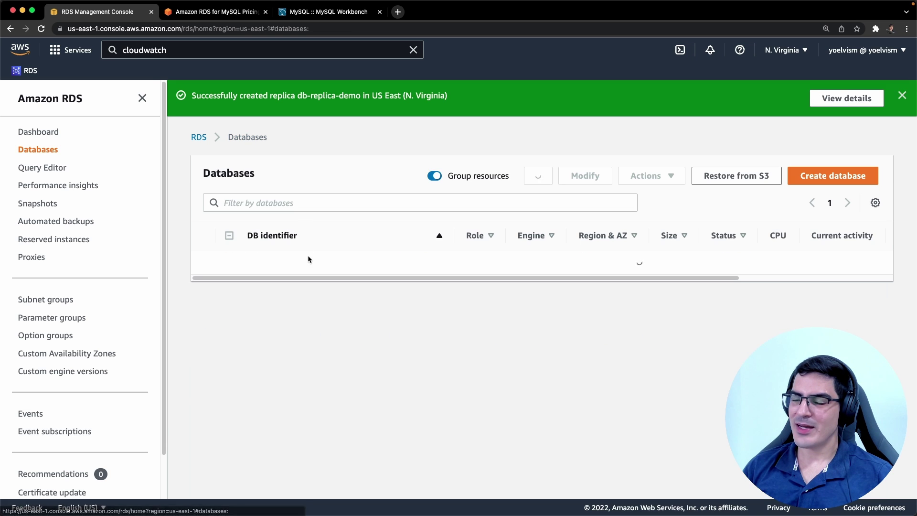